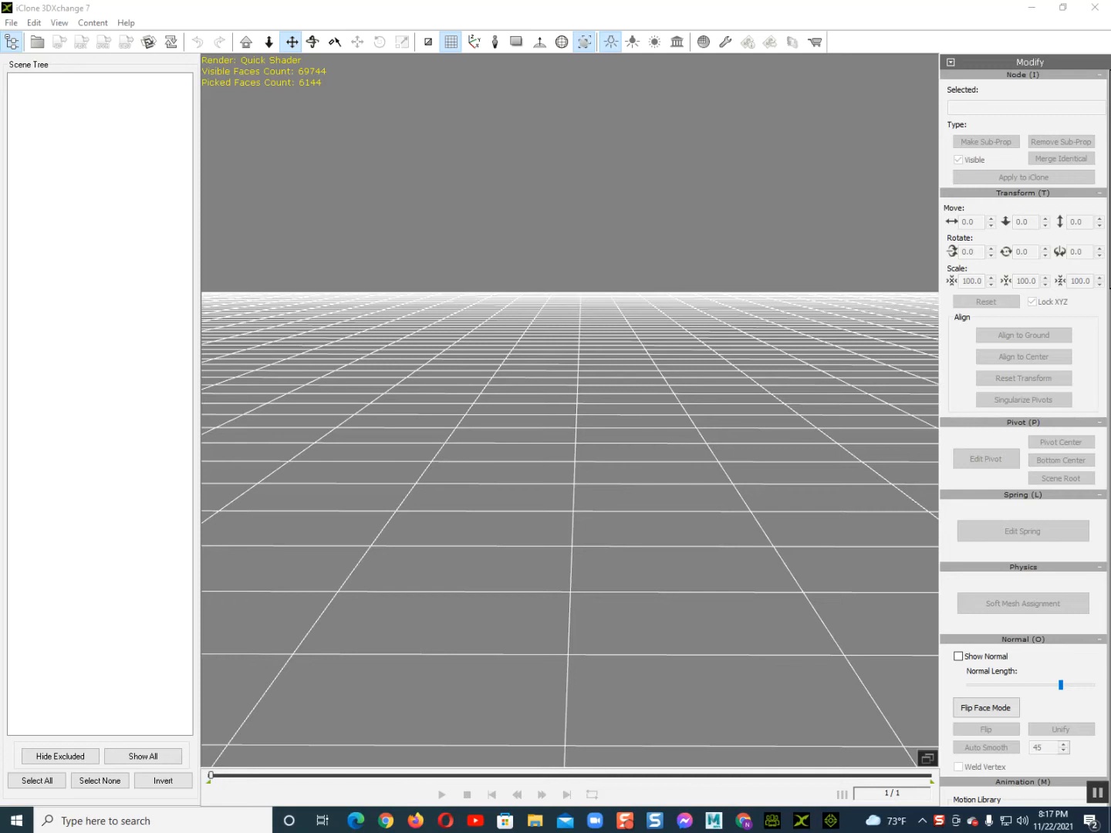
- Import the largeCouch 3D object from the sofa folder in File Explorer into 3DXchange and accept the automatic resize and alignment
{"action": "left_click", "coordinate": [534, 819]}
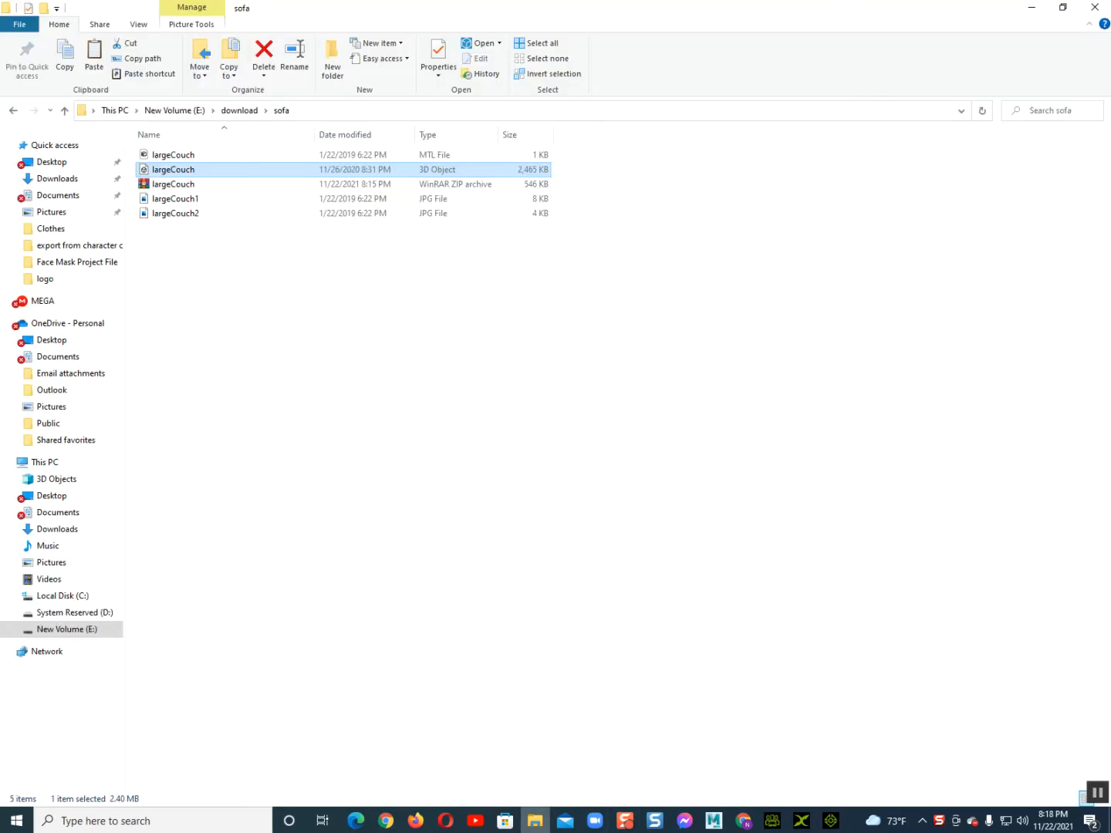
{"action": "left_click_drag", "start_coordinate": [173, 169], "coordinate": [580, 484]}
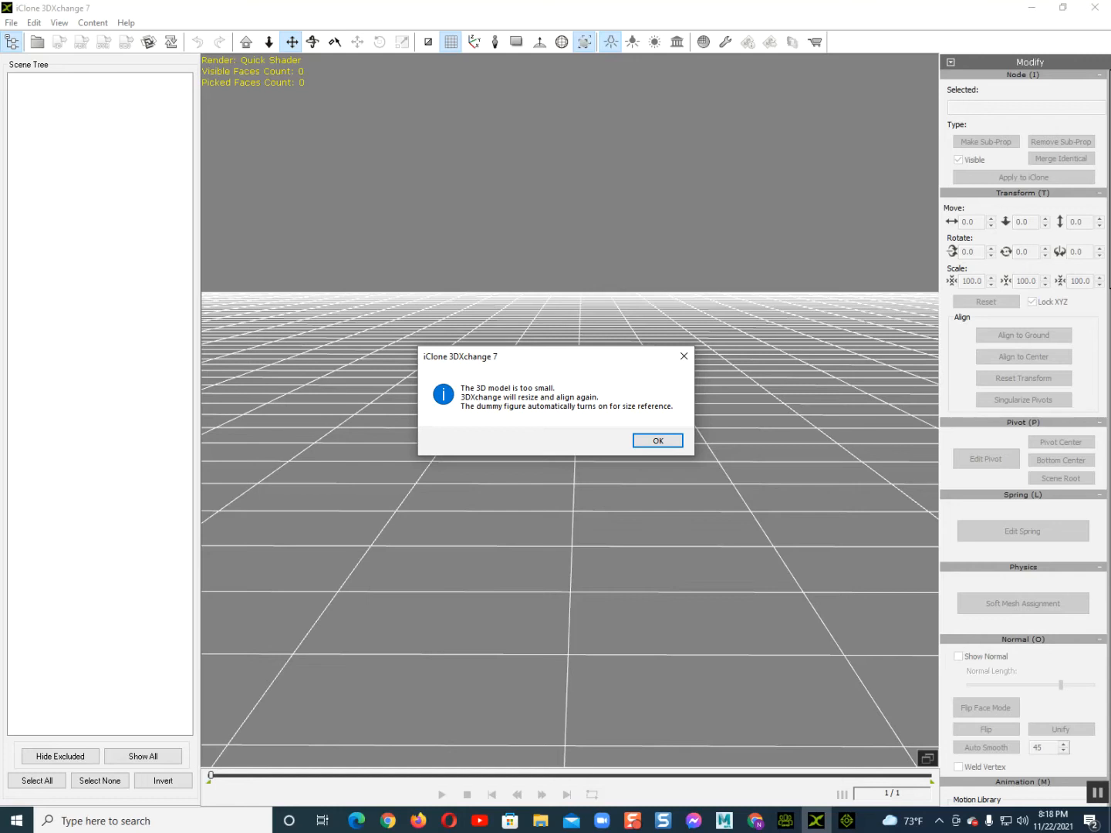
{"action": "left_click", "coordinate": [657, 441]}
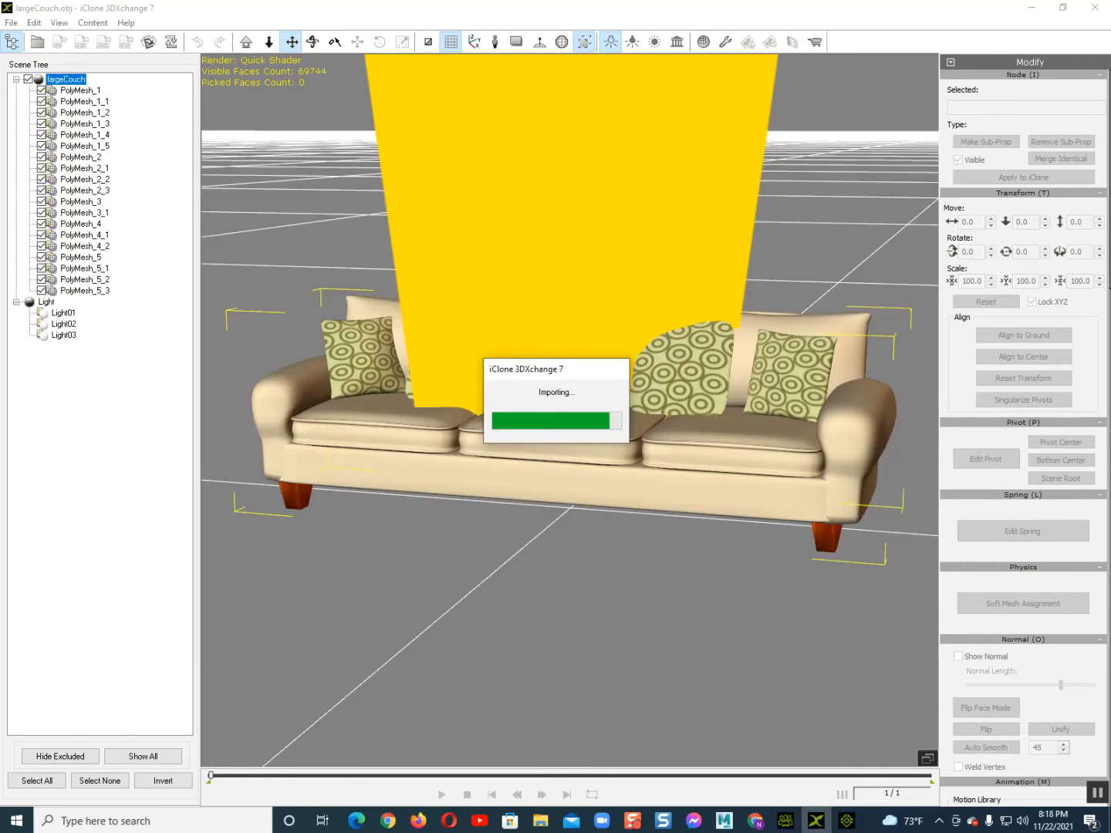
- Scale the couch uniformly to about 5103 percent using the dummy figure as size reference, and hide the dummy
{"action": "scroll", "coordinate": [569, 411], "scroll_direction": "down", "scroll_amount": 3}
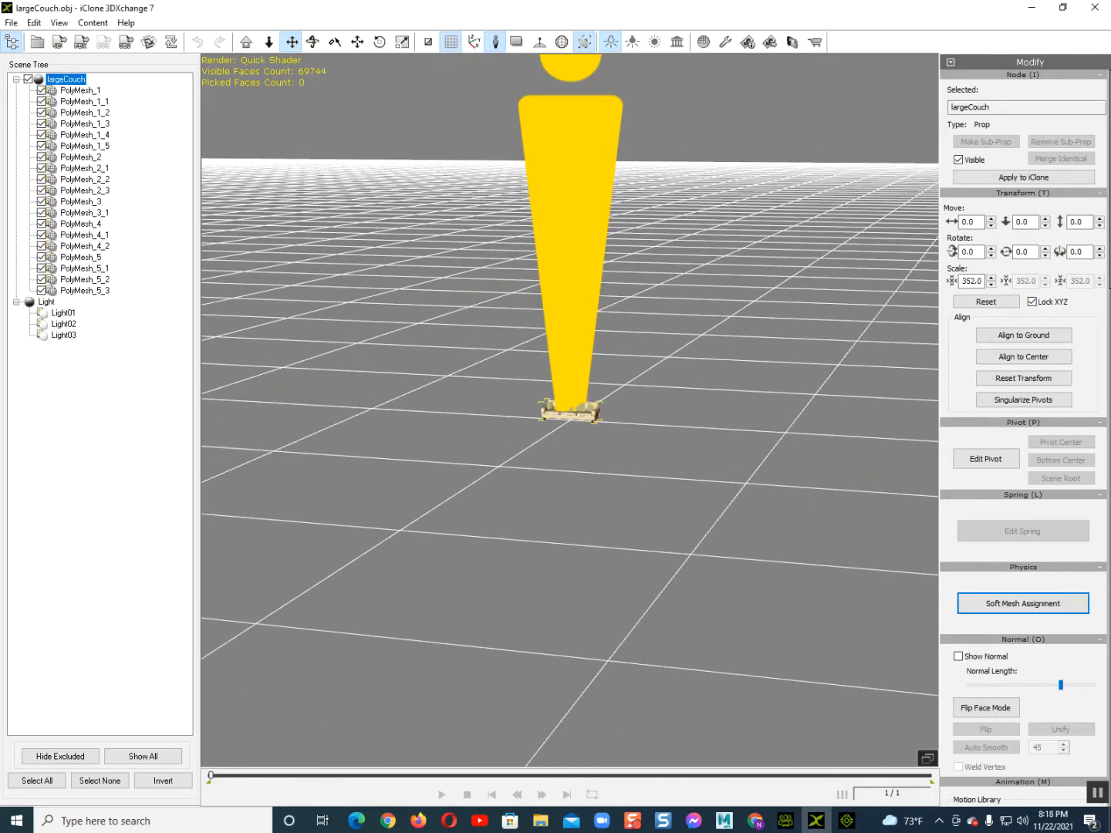
{"action": "key", "text": "r"}
{"action": "left_click_drag", "start_coordinate": [570, 417], "coordinate": [633, 382]}
{"action": "left_click_drag", "start_coordinate": [570, 417], "coordinate": [609, 390]}
{"action": "right_click_drag", "start_coordinate": [609, 390], "coordinate": [663, 448]}
{"action": "right_click_drag", "start_coordinate": [554, 461], "coordinate": [566, 456]}
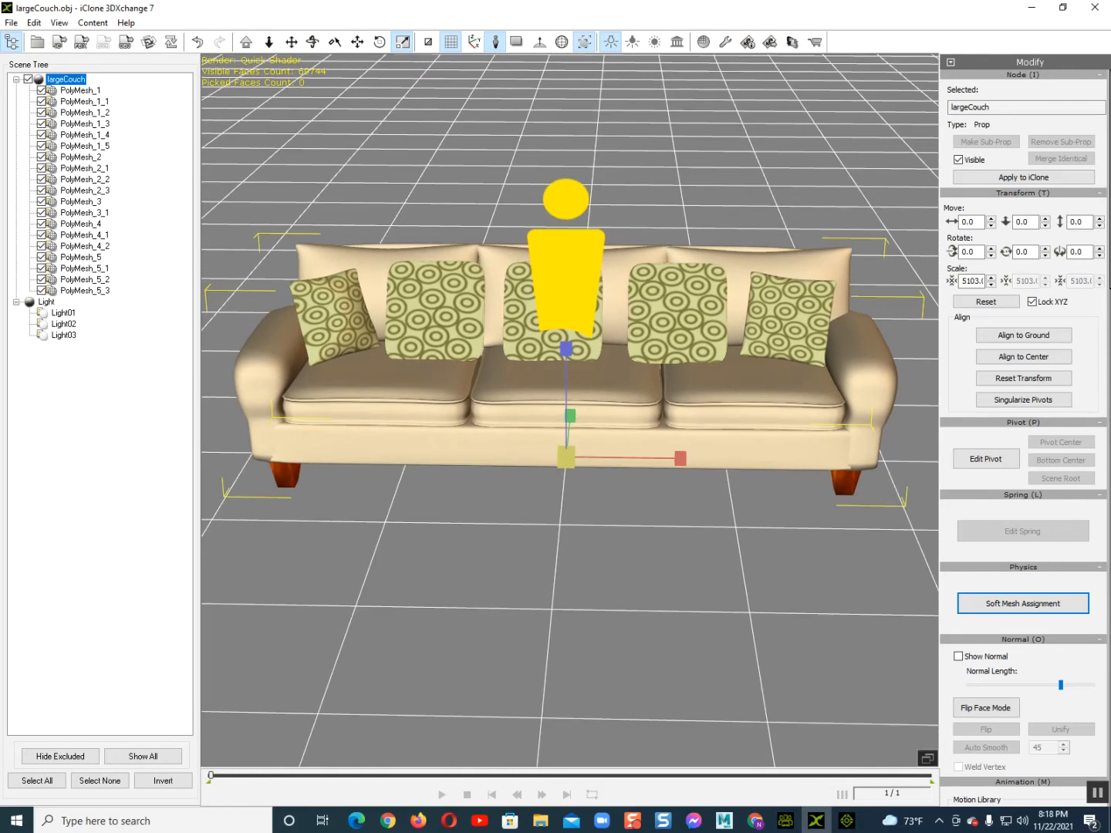
{"action": "left_click", "coordinate": [497, 43]}
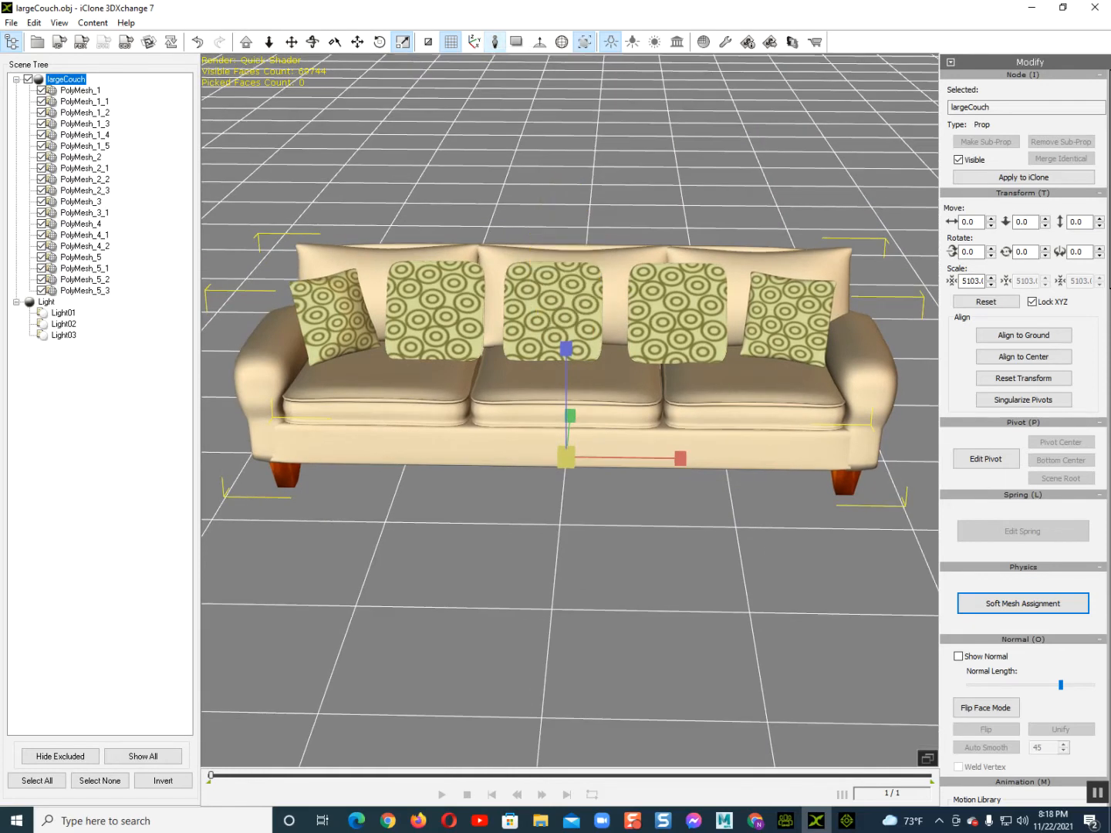
- Examine the scaled couch from several angles and distances
{"action": "right_click_drag", "start_coordinate": [606, 409], "coordinate": [566, 349]}
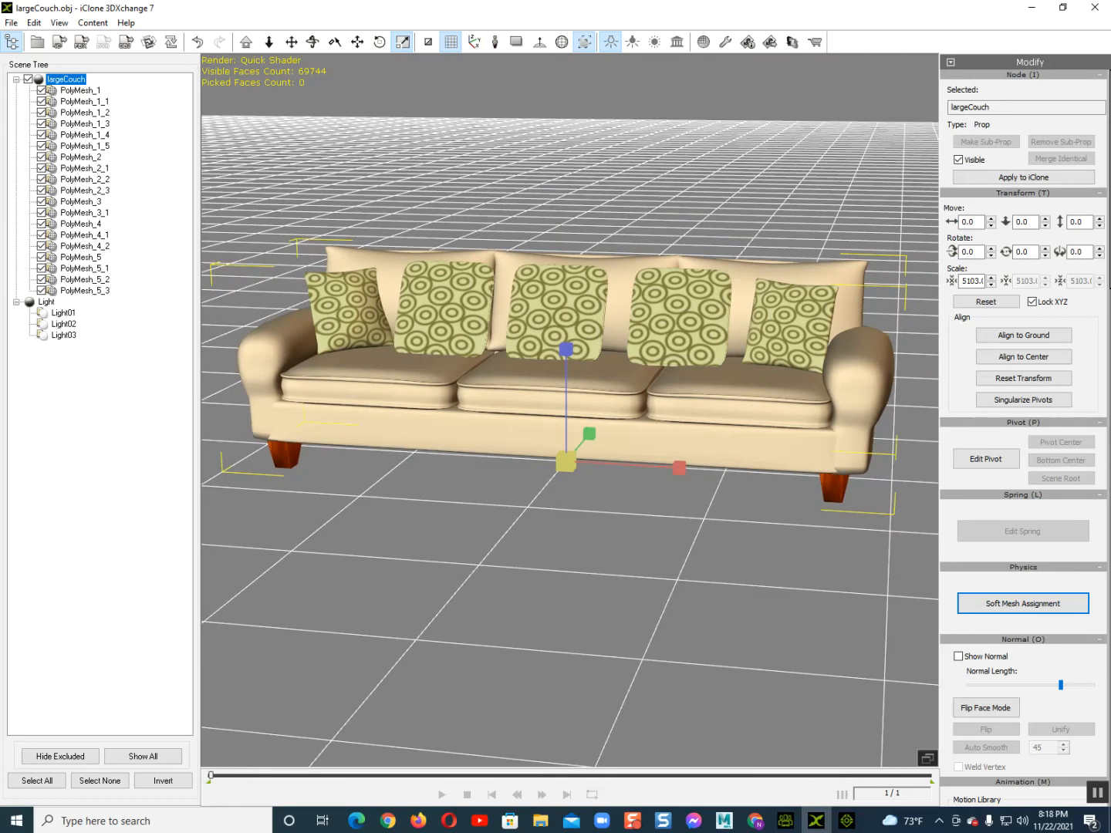
{"action": "scroll", "coordinate": [565, 348], "scroll_direction": "down", "scroll_amount": 2}
{"action": "middle_click_drag", "start_coordinate": [566, 350], "coordinate": [567, 355]}
{"action": "right_click_drag", "start_coordinate": [568, 356], "coordinate": [533, 374]}
{"action": "scroll", "coordinate": [570, 411], "scroll_direction": "up", "scroll_amount": 5}
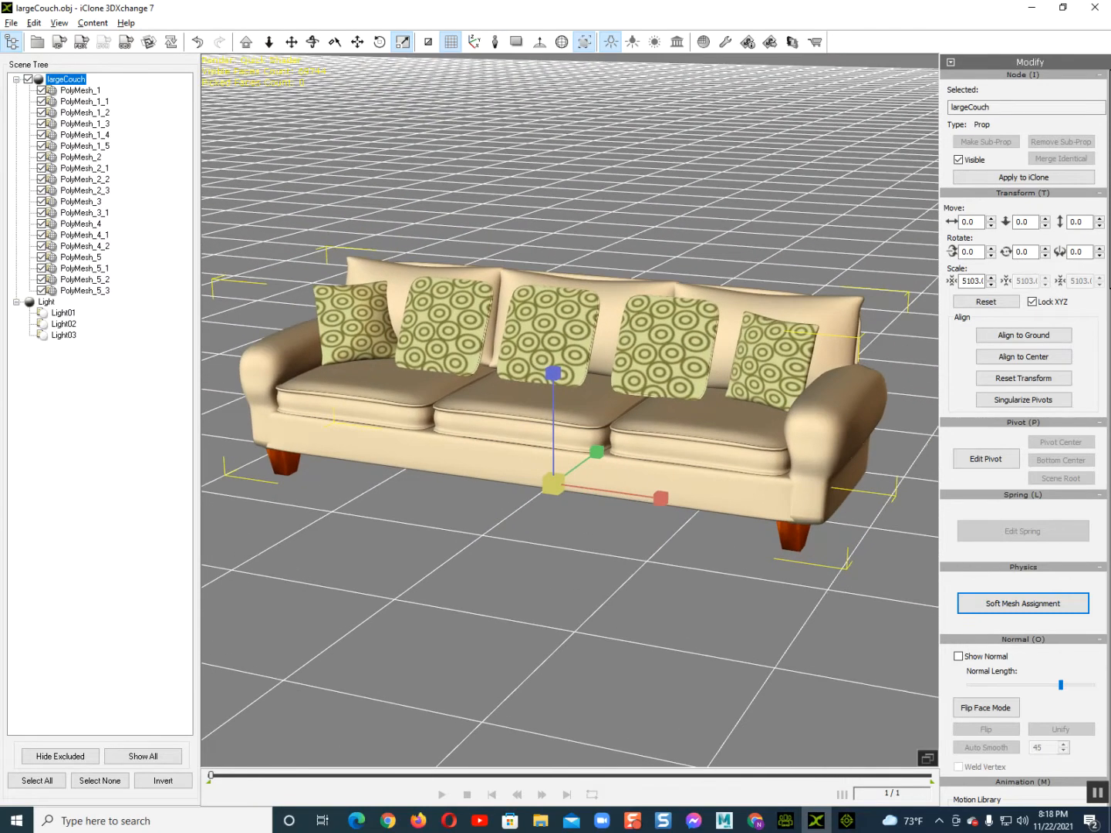
{"action": "mouse_move", "coordinate": [570, 411]}
{"action": "right_mouse_down"}
{"action": "mouse_move", "coordinate": [579, 415]}
{"action": "mouse_move", "coordinate": [566, 426]}
{"action": "mouse_move", "coordinate": [520, 422]}
{"action": "mouse_move", "coordinate": [566, 424]}
{"action": "right_mouse_up"}
{"action": "middle_click_drag", "start_coordinate": [566, 425], "coordinate": [563, 425]}
{"action": "scroll", "coordinate": [1023, 433], "scroll_direction": "down", "scroll_amount": 5}
{"action": "scroll", "coordinate": [1024, 433], "scroll_direction": "up", "scroll_amount": 4}
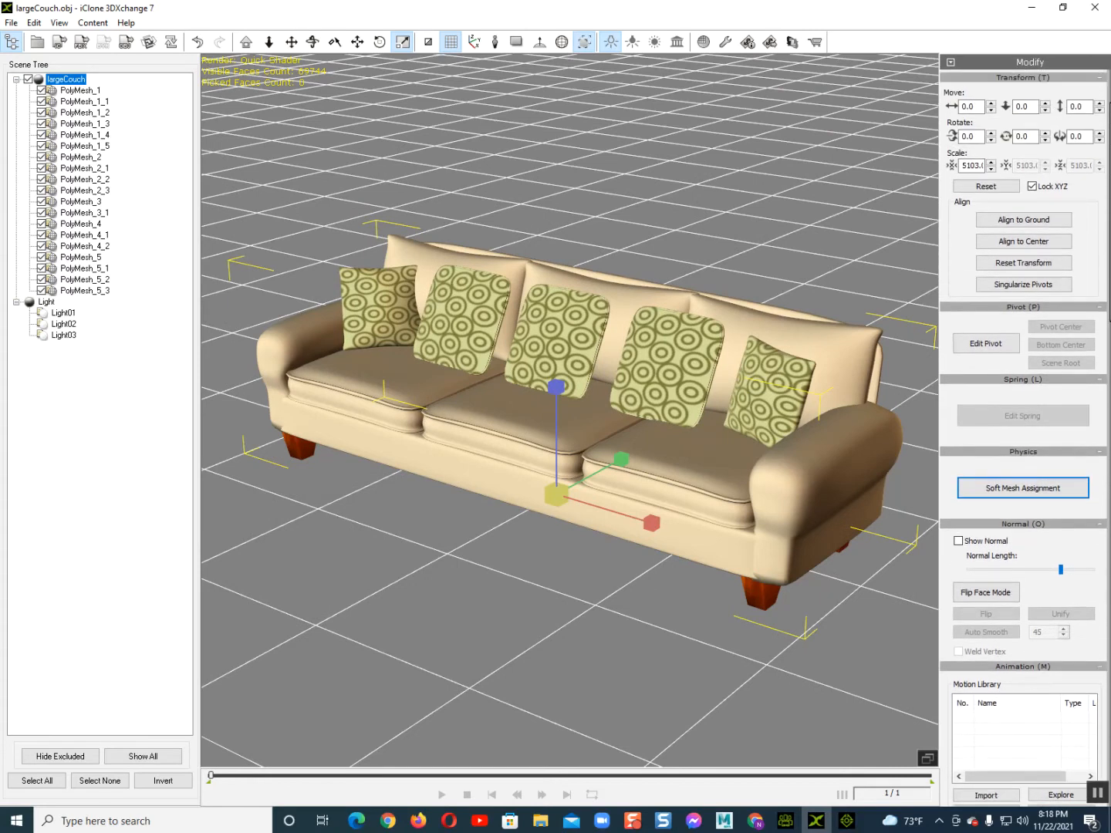
- Collapse the Animation section of the couch's modify settings
{"action": "scroll", "coordinate": [1023, 545], "scroll_direction": "down", "scroll_amount": 5}
{"action": "scroll", "coordinate": [1024, 546], "scroll_direction": "up", "scroll_amount": 3}
{"action": "left_click", "coordinate": [1023, 545]}
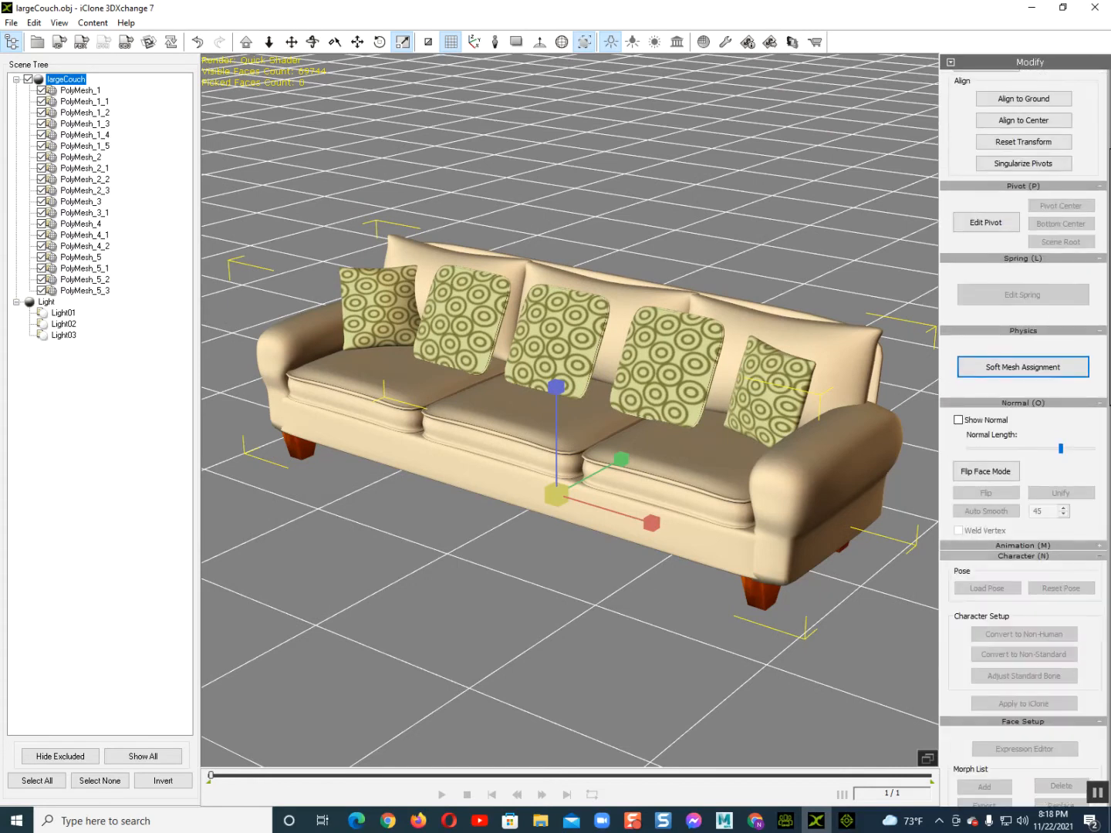
{"action": "scroll", "coordinate": [1022, 432], "scroll_direction": "up", "scroll_amount": 3}
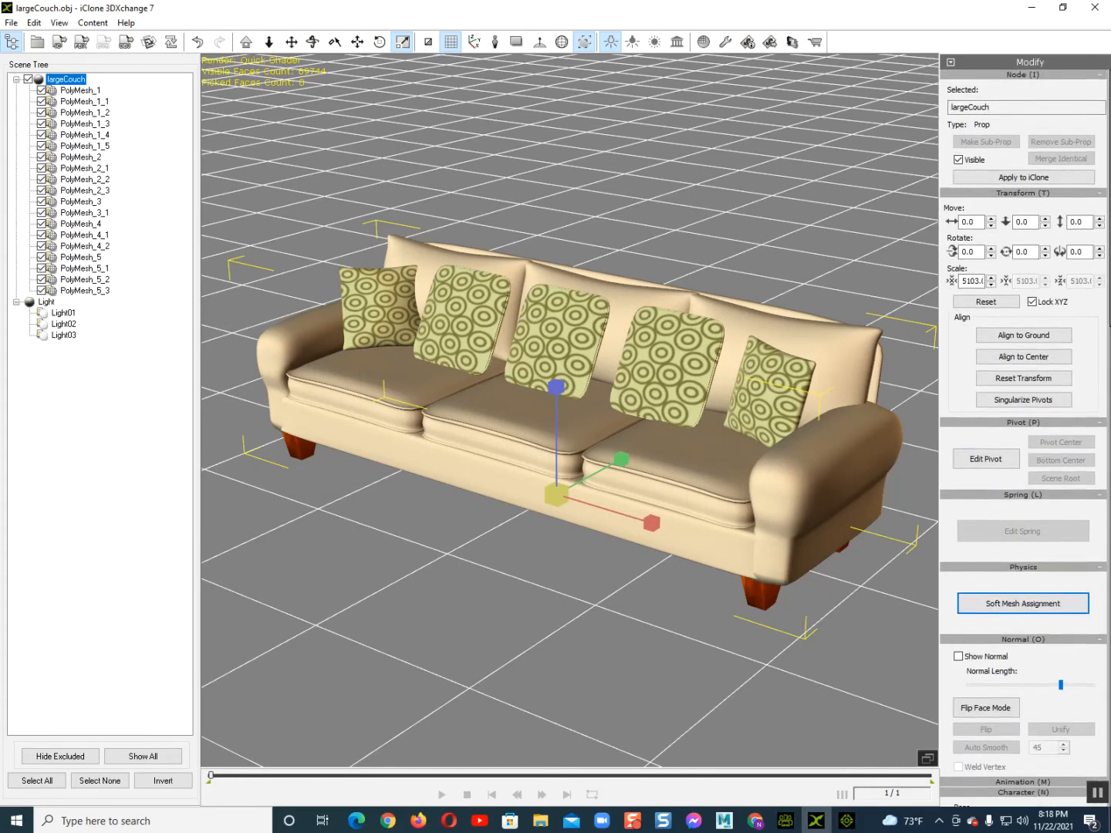
{"action": "scroll", "coordinate": [1023, 432], "scroll_direction": "down", "scroll_amount": 4}
{"action": "scroll", "coordinate": [1023, 432], "scroll_direction": "up", "scroll_amount": 4}
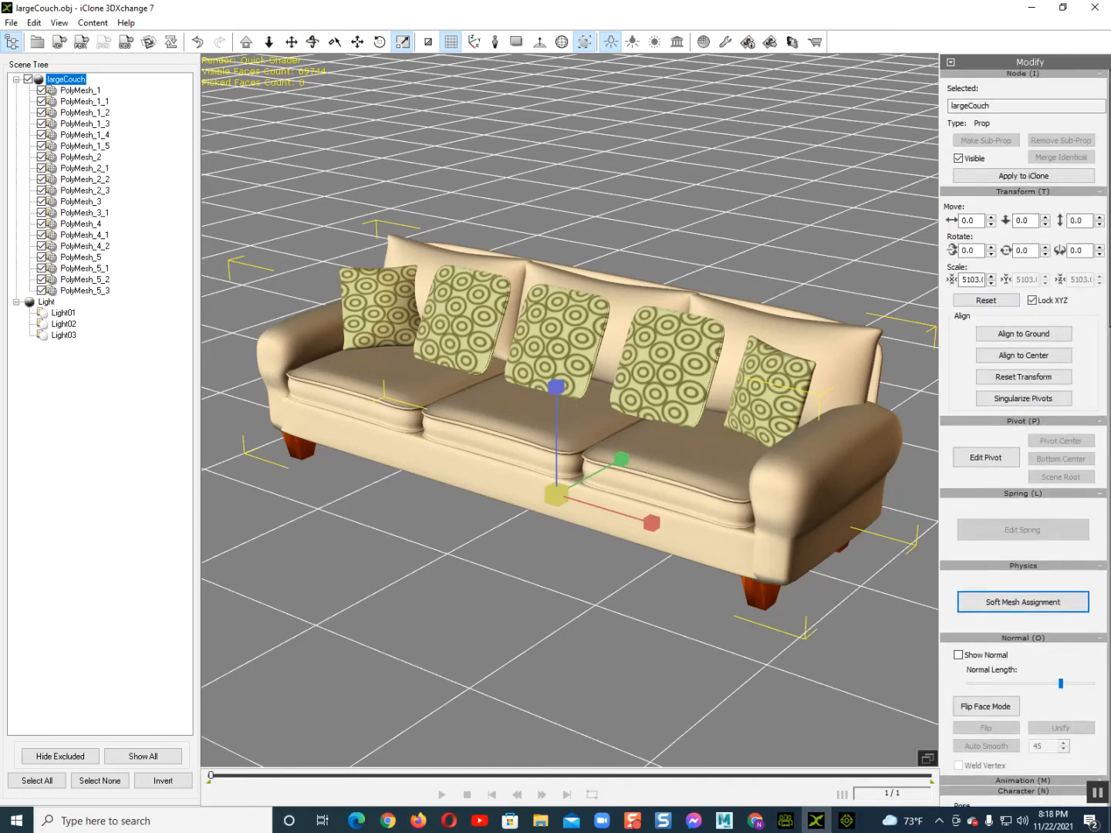
- Deselect the whole couch and inspect its armrest mesh and its backrest mesh individually
{"action": "left_click", "coordinate": [918, 463]}
{"action": "scroll", "coordinate": [1023, 433], "scroll_direction": "down", "scroll_amount": 4}
{"action": "scroll", "coordinate": [1023, 432], "scroll_direction": "up", "scroll_amount": 3}
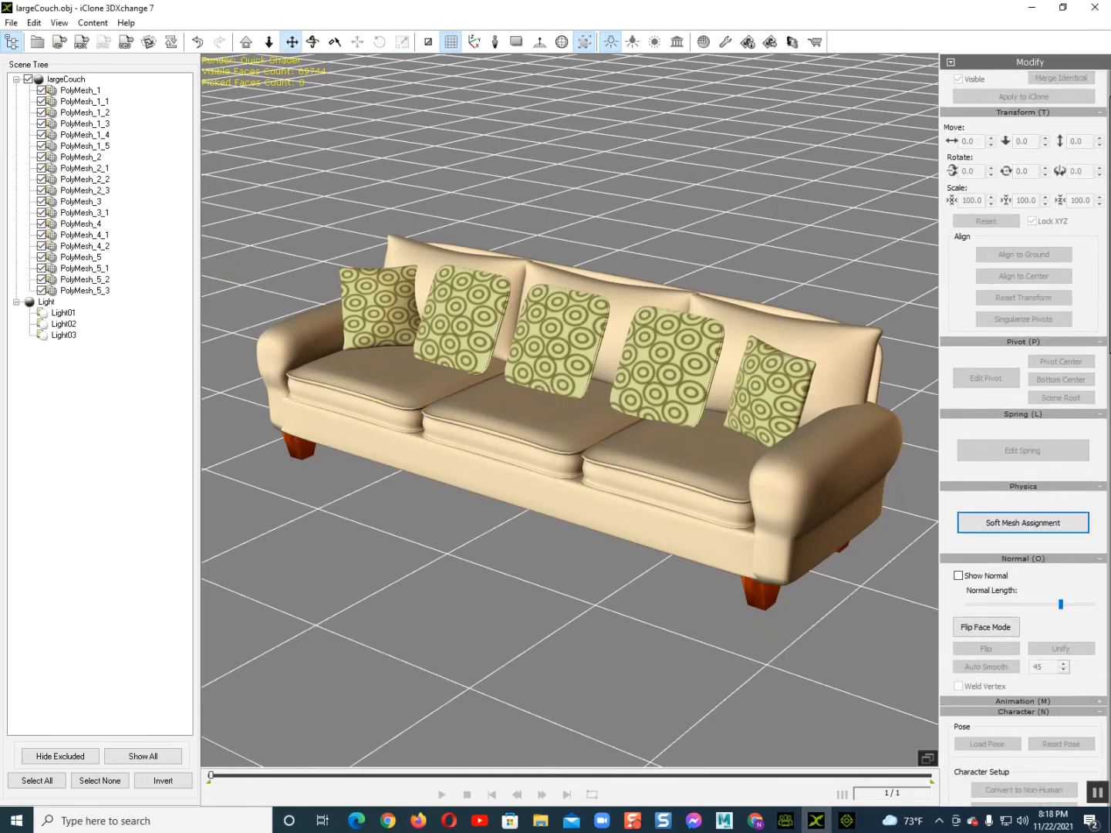
{"action": "scroll", "coordinate": [1023, 432], "scroll_direction": "up", "scroll_amount": 1}
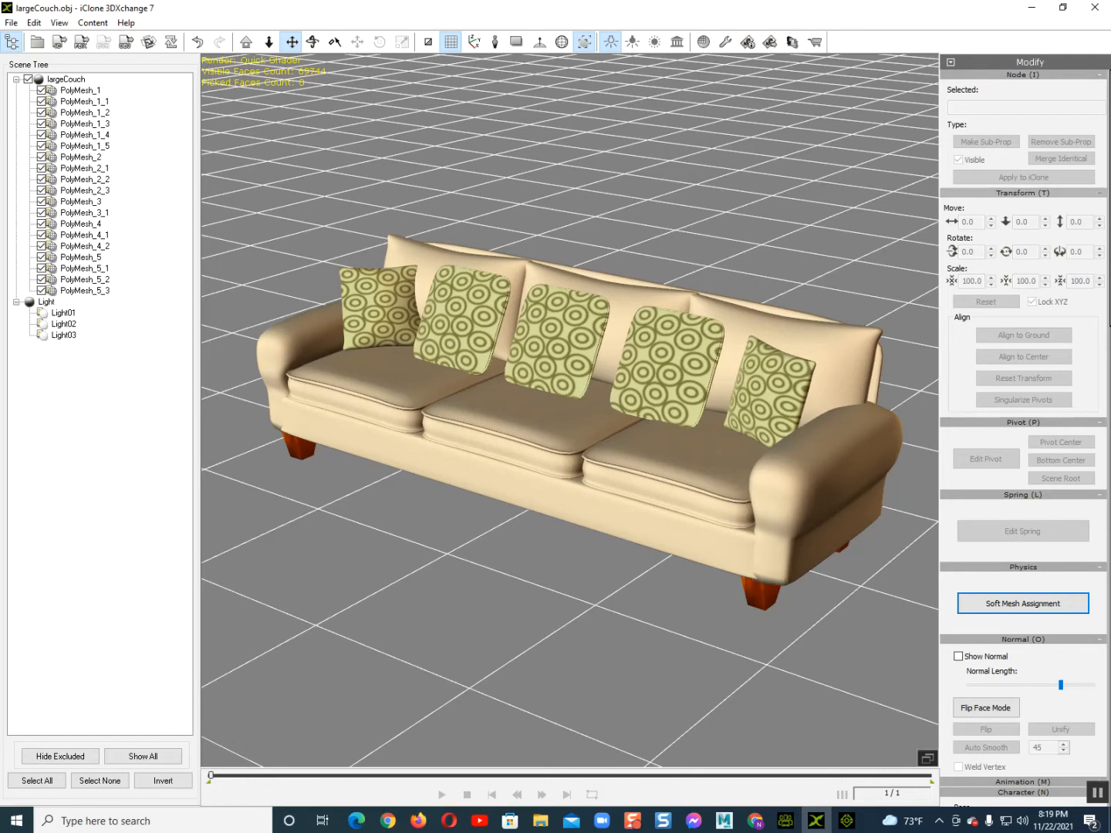
{"action": "scroll", "coordinate": [1022, 432], "scroll_direction": "down", "scroll_amount": 1}
{"action": "scroll", "coordinate": [1023, 431], "scroll_direction": "down", "scroll_amount": 2}
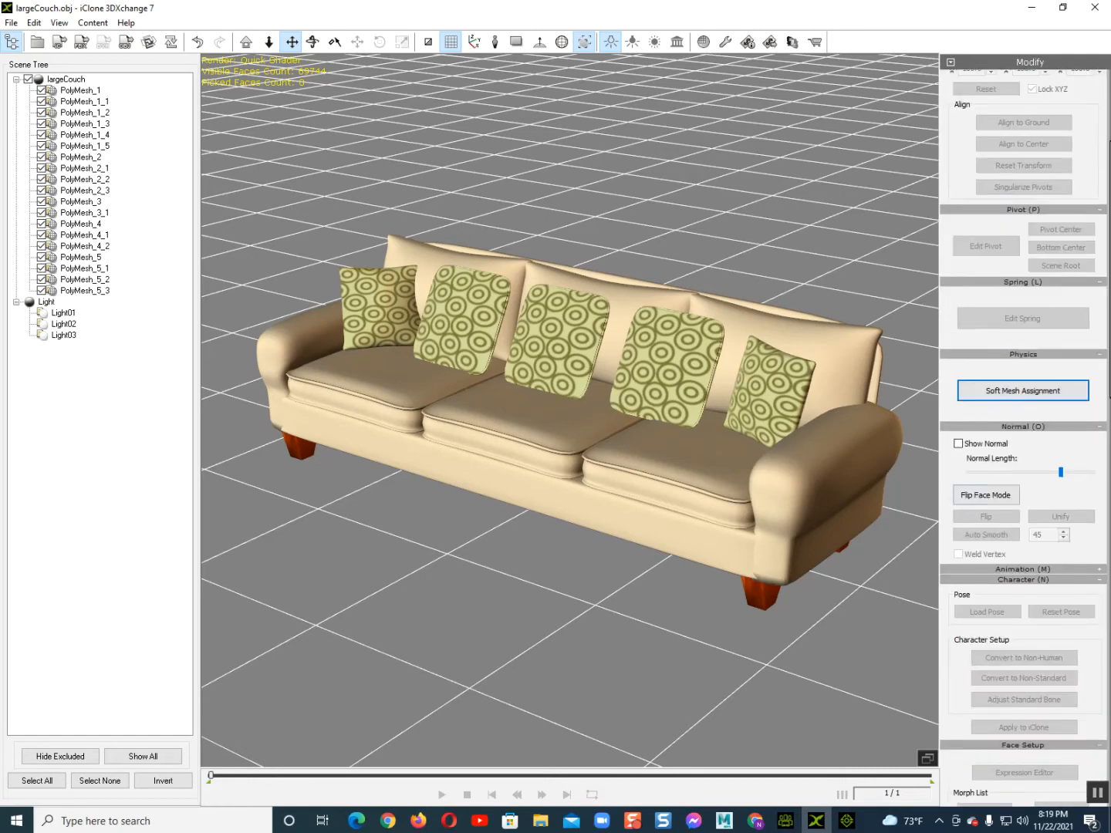
{"action": "left_click", "coordinate": [832, 467]}
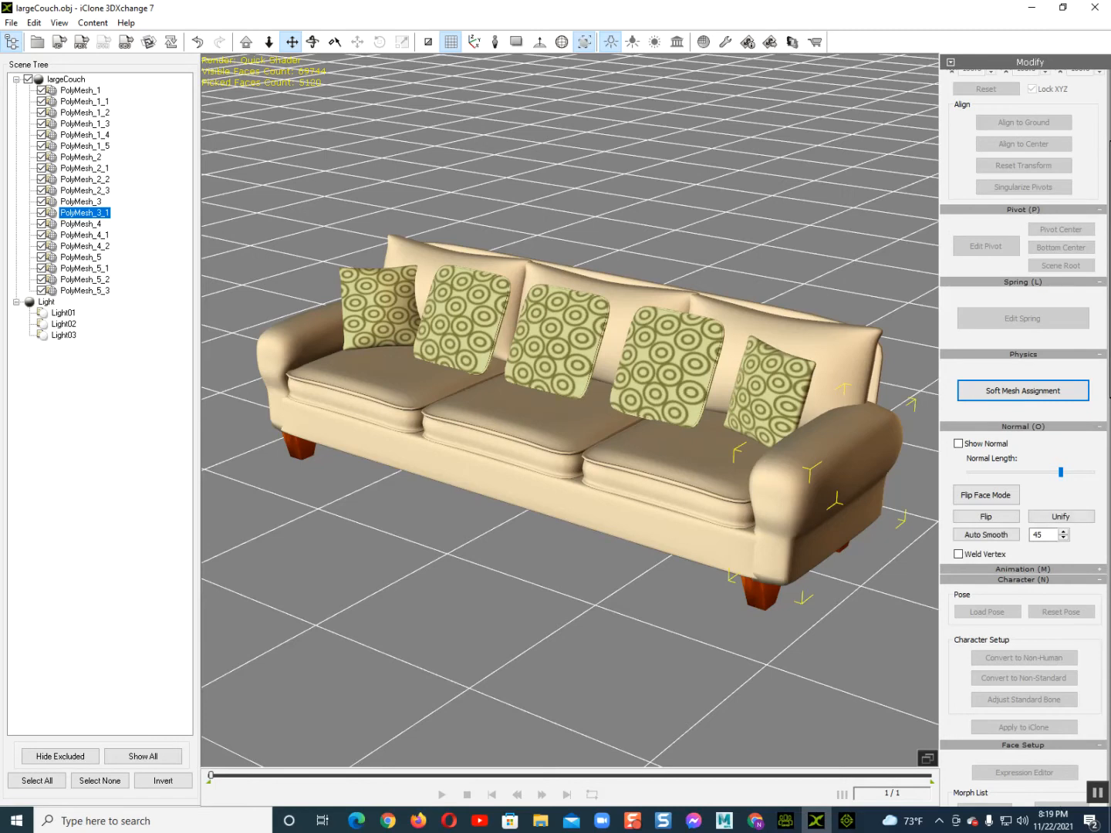
{"action": "left_click", "coordinate": [835, 363]}
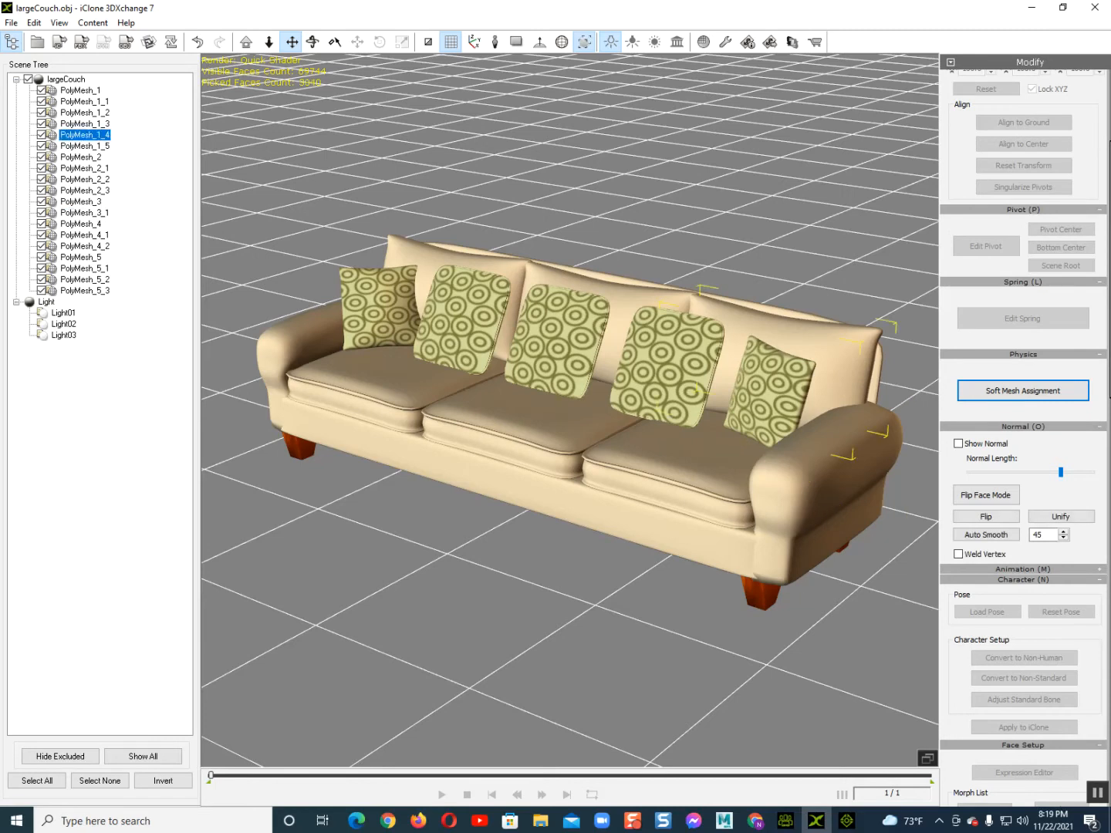
- Select the entire largeCouch prop and send it to iClone
{"action": "left_click", "coordinate": [66, 80]}
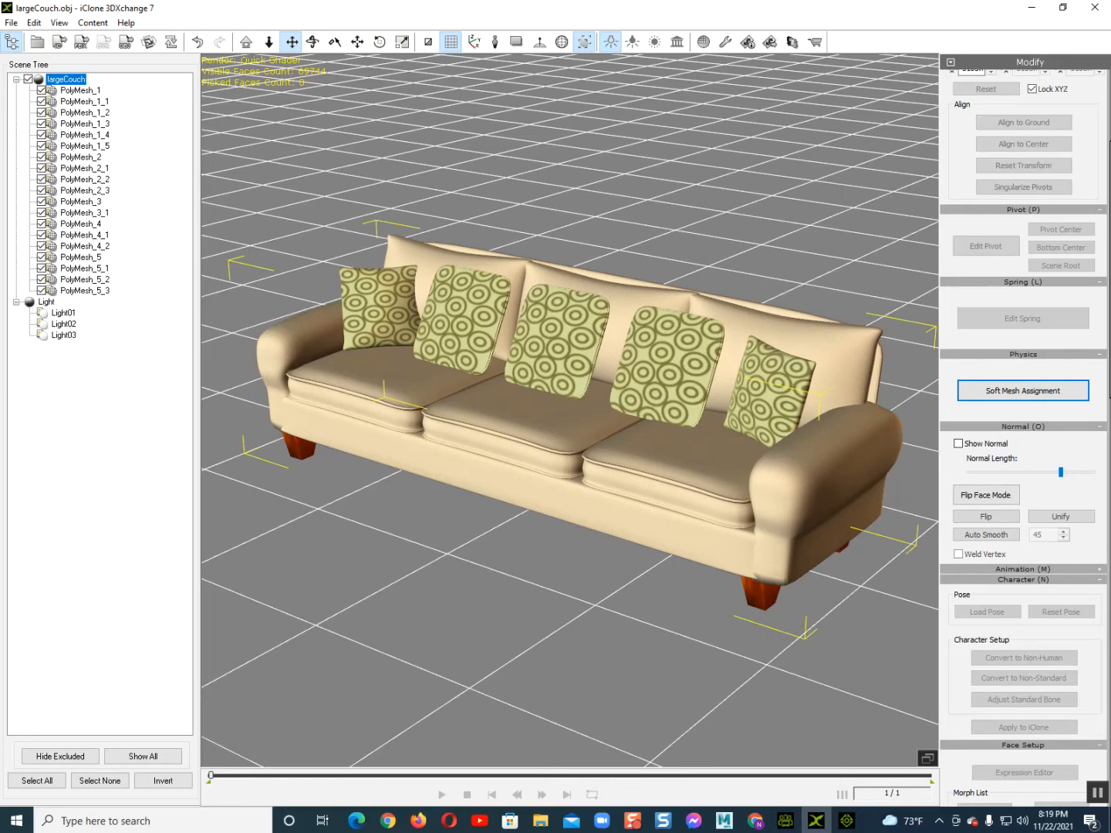
{"action": "scroll", "coordinate": [569, 410], "scroll_direction": "up", "scroll_amount": 5}
{"action": "scroll", "coordinate": [569, 411], "scroll_direction": "down", "scroll_amount": 6}
{"action": "scroll", "coordinate": [1073, 253], "scroll_direction": "up", "scroll_amount": 4}
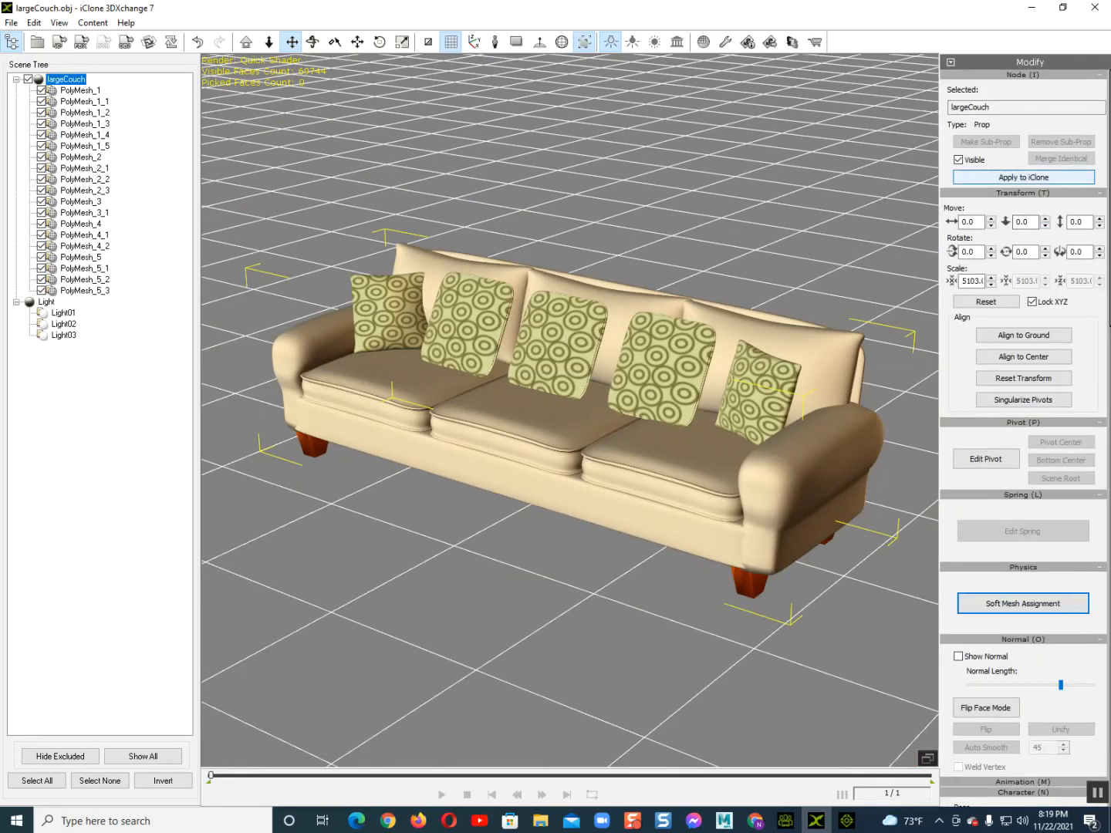
{"action": "left_click", "coordinate": [1024, 177]}
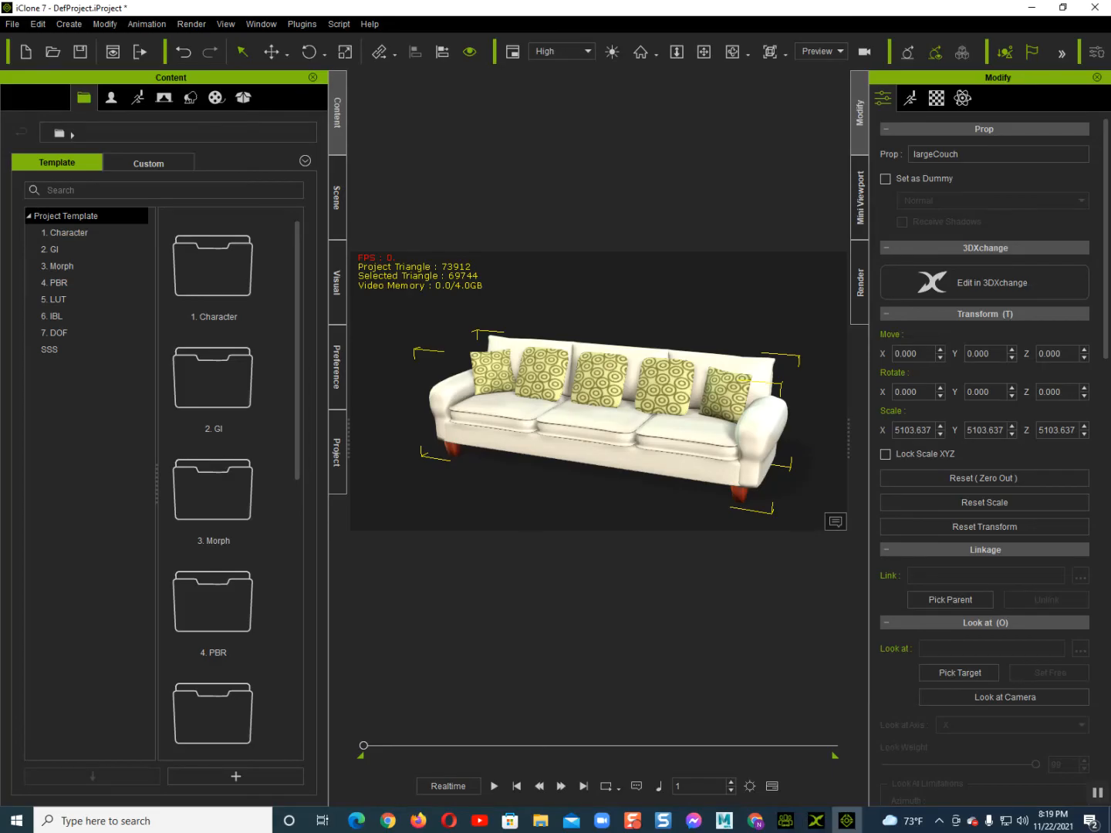
- Examine the couch in iClone from several angles and check how it is listed in the scene
{"action": "scroll", "coordinate": [599, 401], "scroll_direction": "up", "scroll_amount": 1}
{"action": "middle_click_drag", "start_coordinate": [598, 400], "coordinate": [560, 377], "text": "alt"}
{"action": "left_click_drag", "start_coordinate": [560, 376], "coordinate": [510, 379], "text": "alt"}
{"action": "scroll", "coordinate": [598, 392], "scroll_direction": "up", "scroll_amount": 1}
{"action": "middle_click_drag", "start_coordinate": [598, 391], "coordinate": [602, 379], "text": "alt"}
{"action": "left_click_drag", "start_coordinate": [601, 379], "coordinate": [621, 379], "text": "alt"}
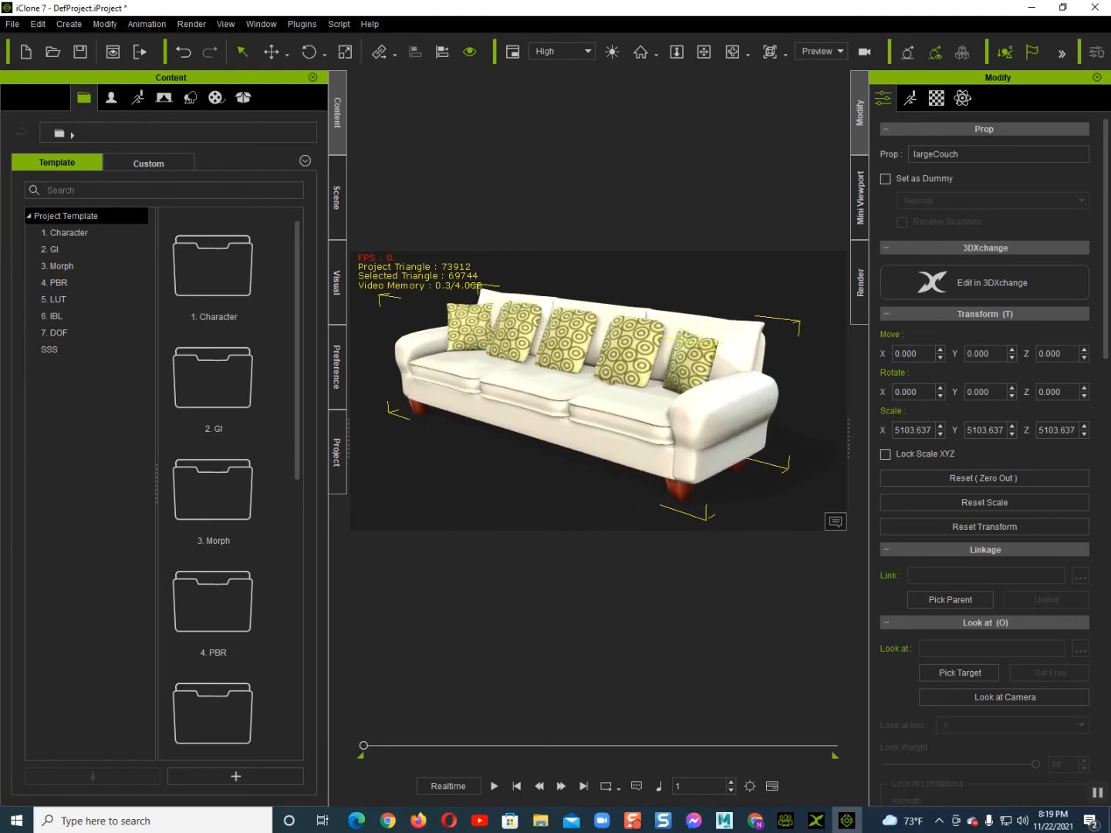
{"action": "left_click", "coordinate": [337, 197]}
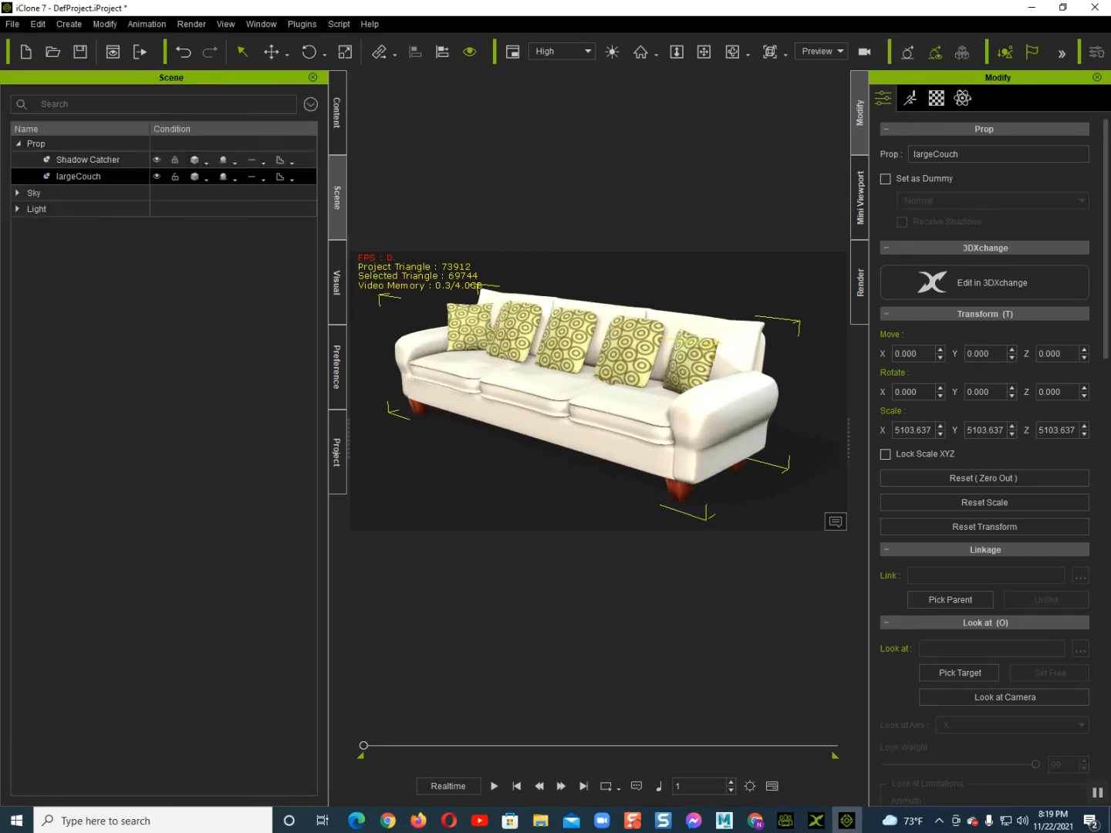
{"action": "scroll", "coordinate": [599, 391], "scroll_direction": "up", "scroll_amount": 3}
{"action": "middle_click_drag", "start_coordinate": [598, 392], "coordinate": [597, 470], "text": "alt"}
{"action": "left_click_drag", "start_coordinate": [597, 470], "coordinate": [745, 470], "text": "alt"}
{"action": "scroll", "coordinate": [599, 391], "scroll_direction": "down", "scroll_amount": 4}
{"action": "left_click_drag", "start_coordinate": [599, 417], "coordinate": [564, 410], "text": "alt"}
- Replace the current iClone project with a new one and switch back to 3DXchange
{"action": "key", "text": "ctrl+n"}
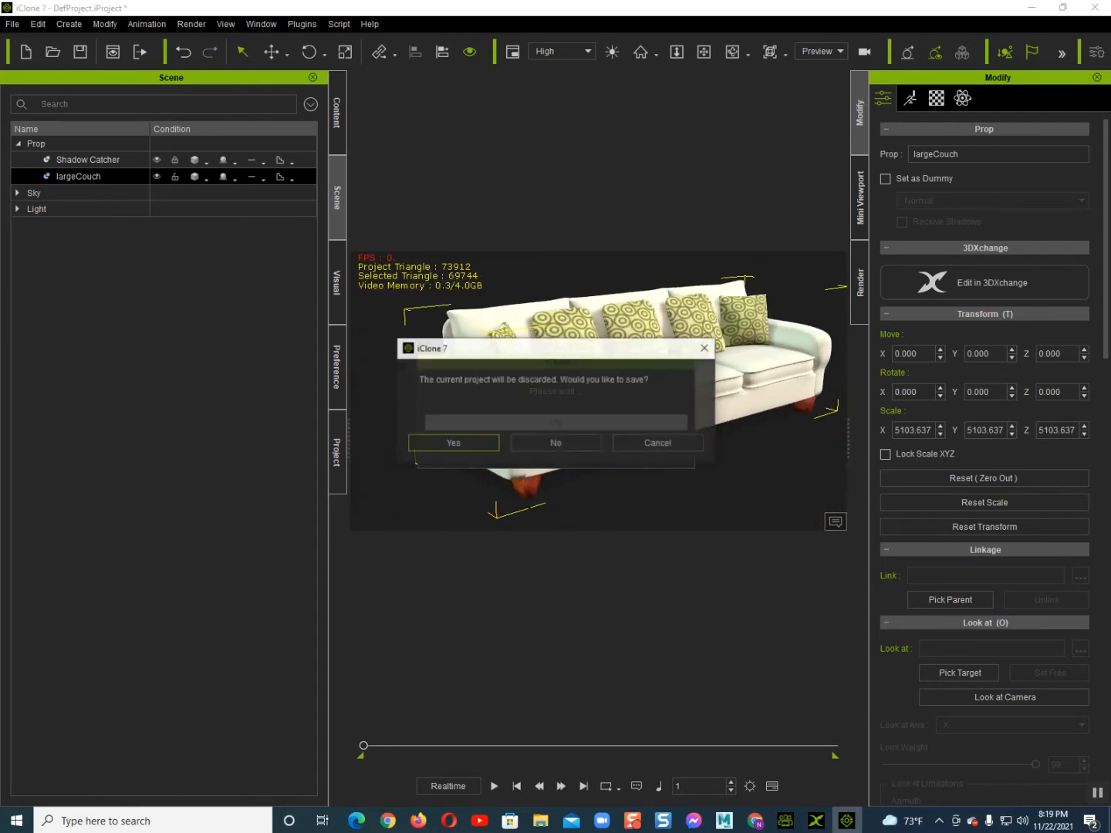
{"action": "key", "text": "Return"}
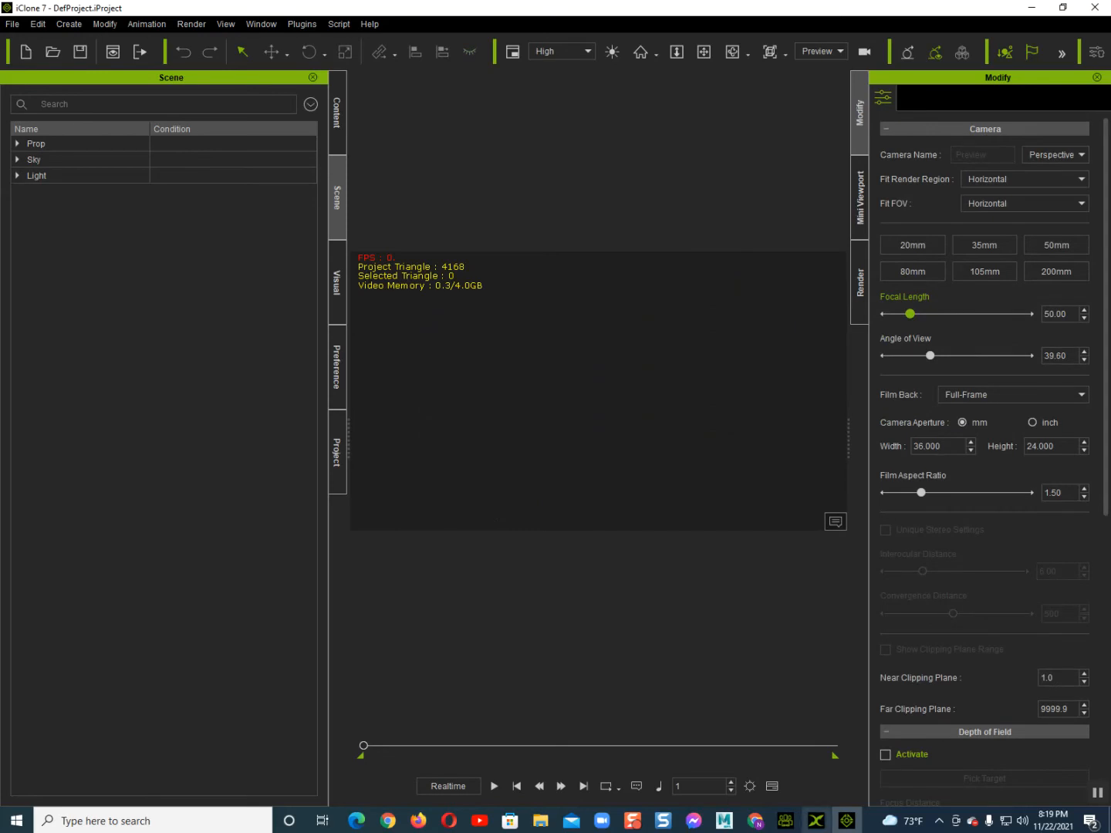
{"action": "left_click", "coordinate": [816, 821]}
- Inspect the five patterned cushions of the couch one by one to identify their separate meshes
{"action": "scroll", "coordinate": [571, 410], "scroll_direction": "down", "scroll_amount": 1}
{"action": "scroll", "coordinate": [570, 411], "scroll_direction": "up", "scroll_amount": 1}
{"action": "right_click_drag", "start_coordinate": [571, 432], "coordinate": [567, 394]}
{"action": "left_click", "coordinate": [750, 417]}
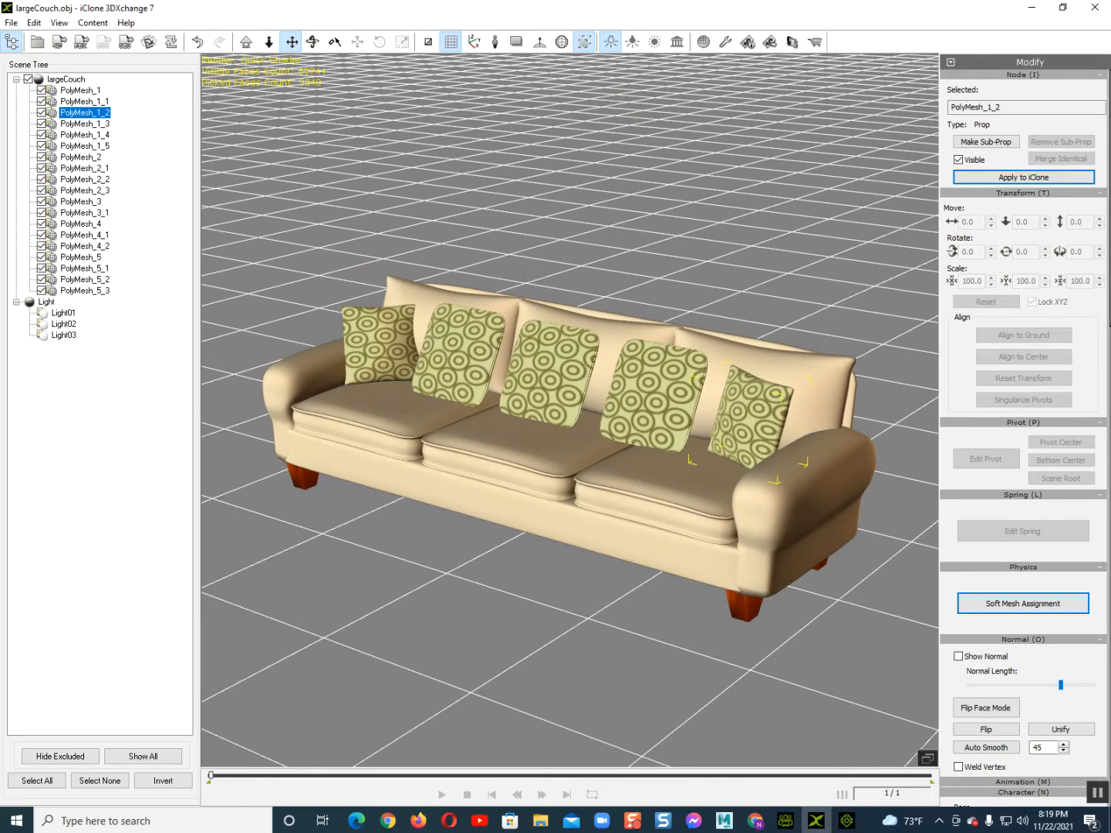
{"action": "left_click", "coordinate": [654, 394]}
{"action": "left_click", "coordinate": [549, 374]}
{"action": "left_click", "coordinate": [461, 356]}
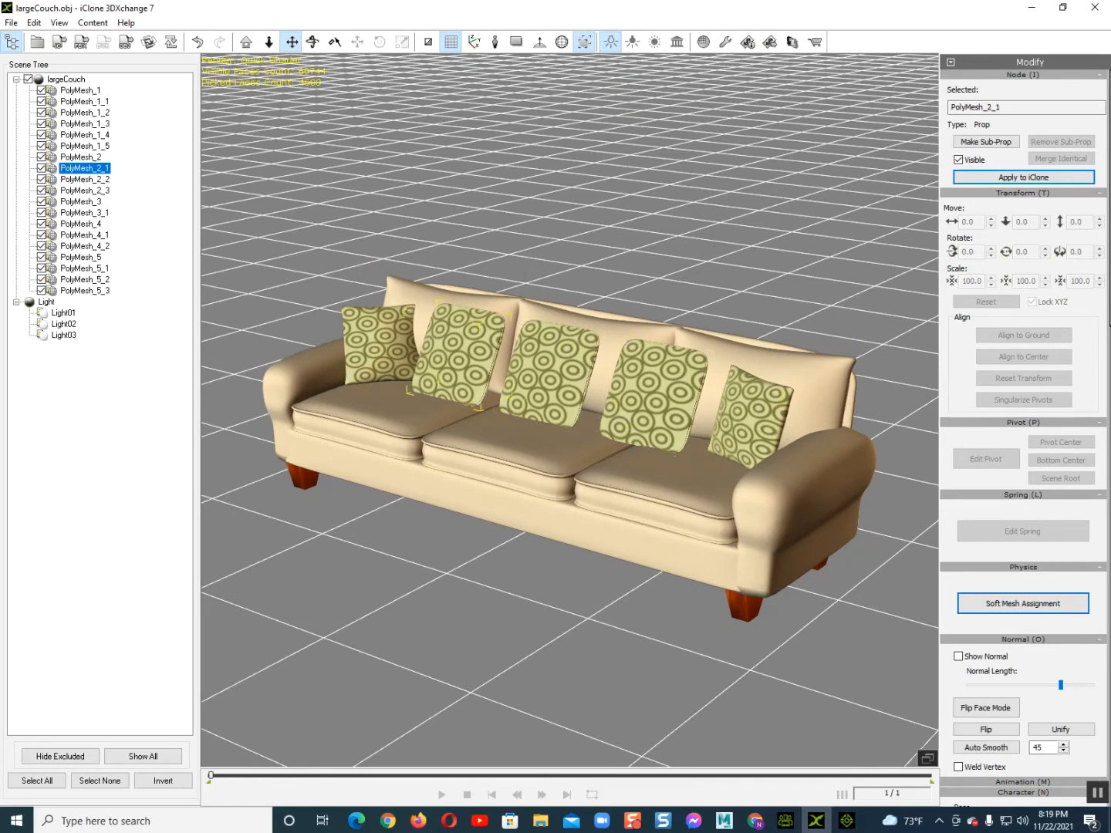
{"action": "left_click", "coordinate": [378, 347]}
{"action": "left_click_drag", "start_coordinate": [378, 347], "coordinate": [402, 337], "text": "alt"}
{"action": "right_click_drag", "start_coordinate": [402, 336], "coordinate": [409, 330]}
{"action": "middle_click_drag", "start_coordinate": [409, 329], "coordinate": [385, 351]}
{"action": "scroll", "coordinate": [385, 361], "scroll_direction": "up", "scroll_amount": 1}
- Make the two cushions nearest the right armrest, PolyMesh_1_2 and PolyMesh_2_2, into separate sub-props
{"action": "left_click", "coordinate": [764, 420]}
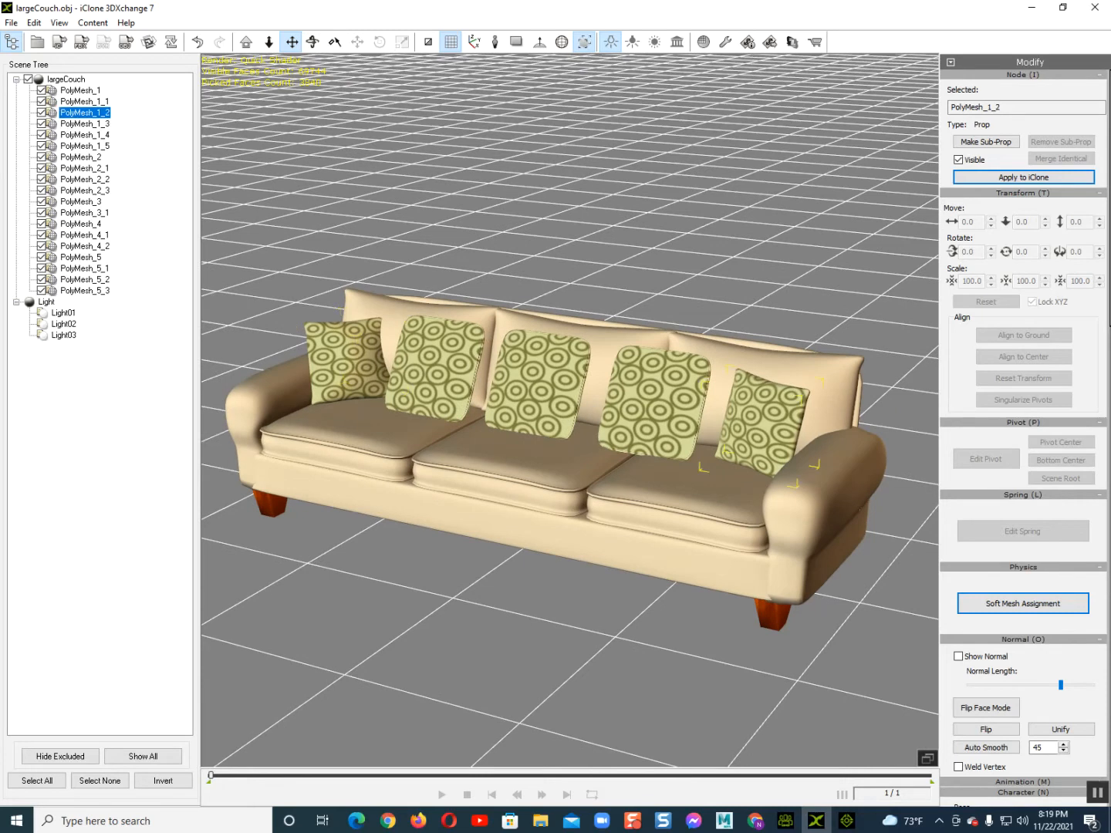
{"action": "scroll", "coordinate": [764, 419], "scroll_direction": "up", "scroll_amount": 1}
{"action": "middle_click_drag", "start_coordinate": [763, 420], "coordinate": [759, 411]}
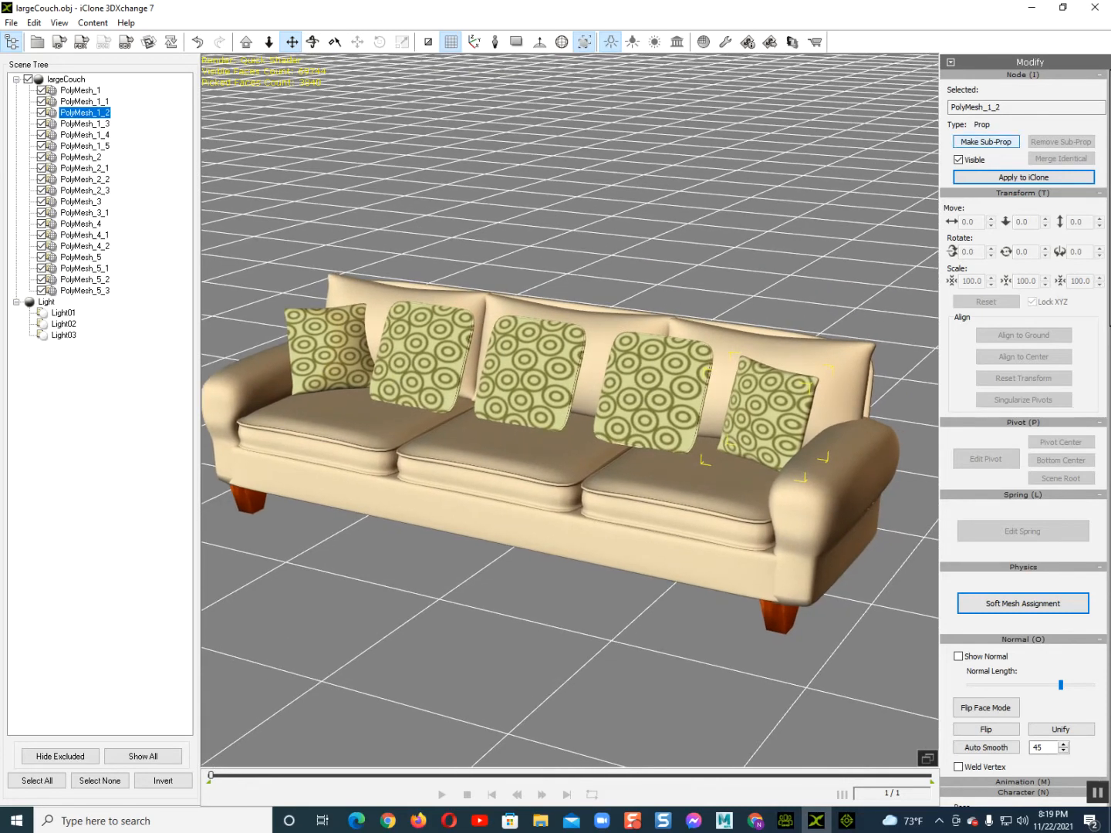
{"action": "left_click", "coordinate": [985, 141]}
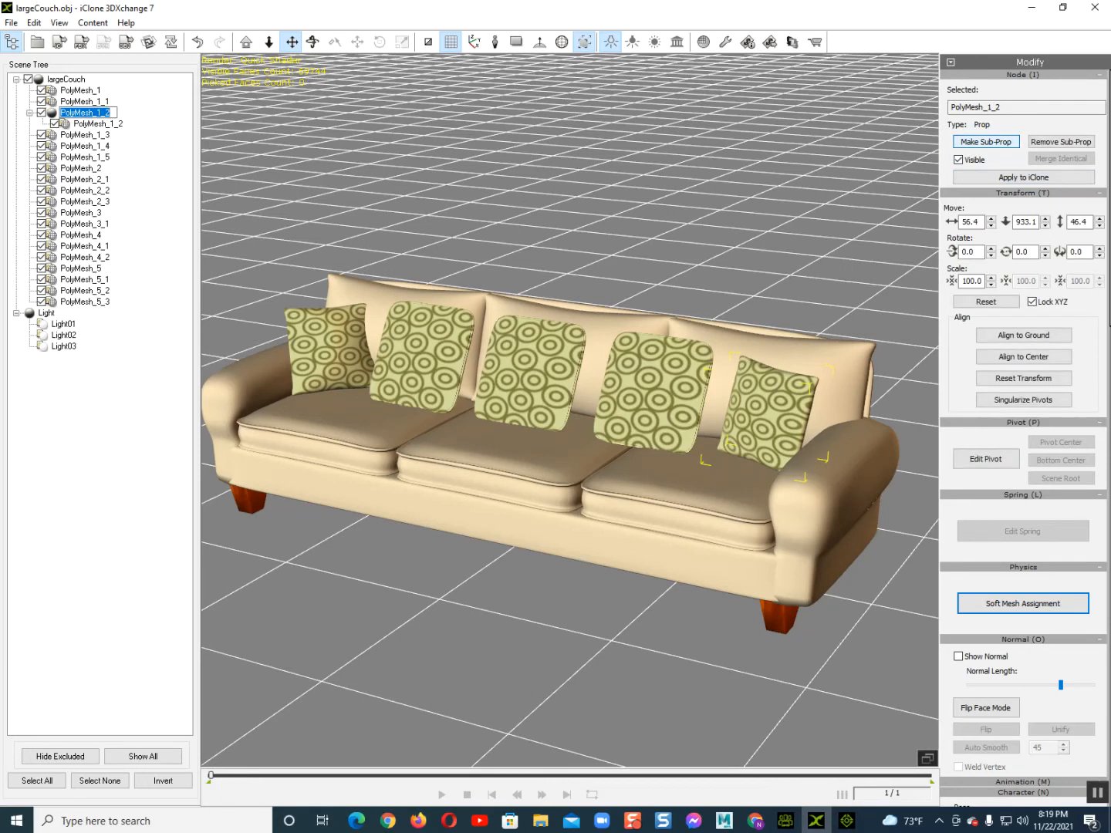
{"action": "left_click", "coordinate": [654, 392]}
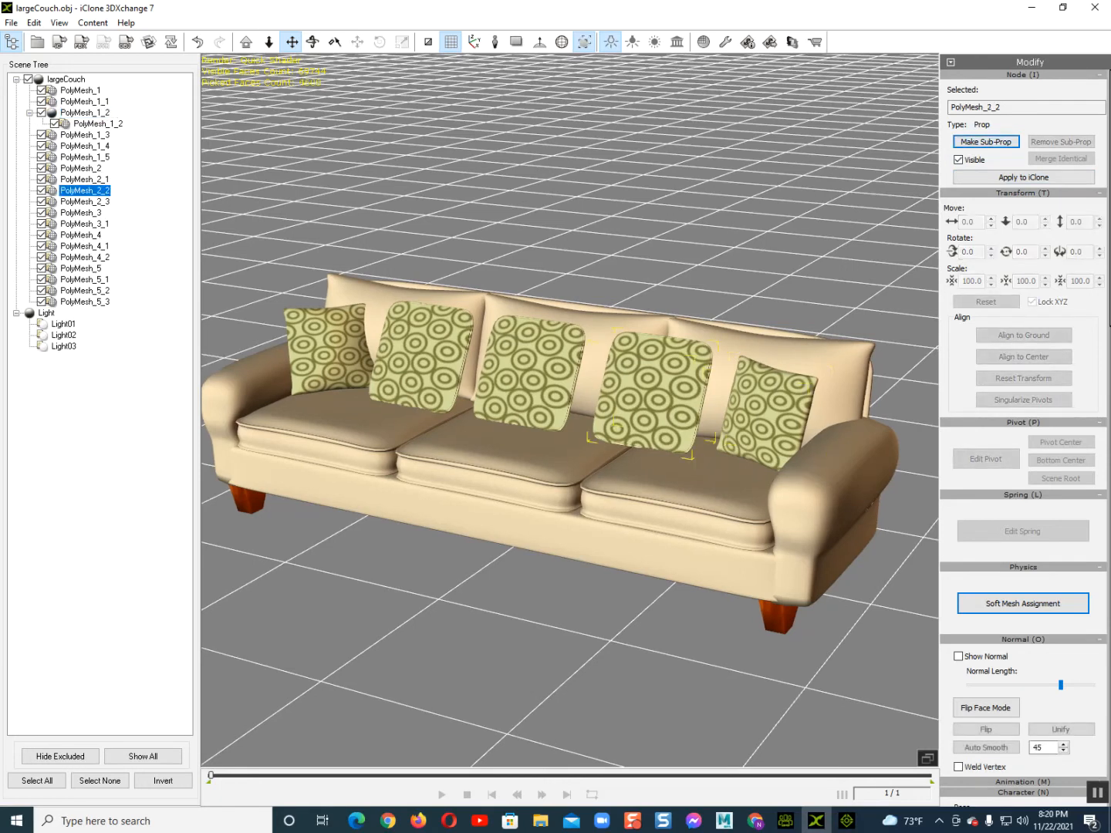
{"action": "left_click", "coordinate": [986, 142]}
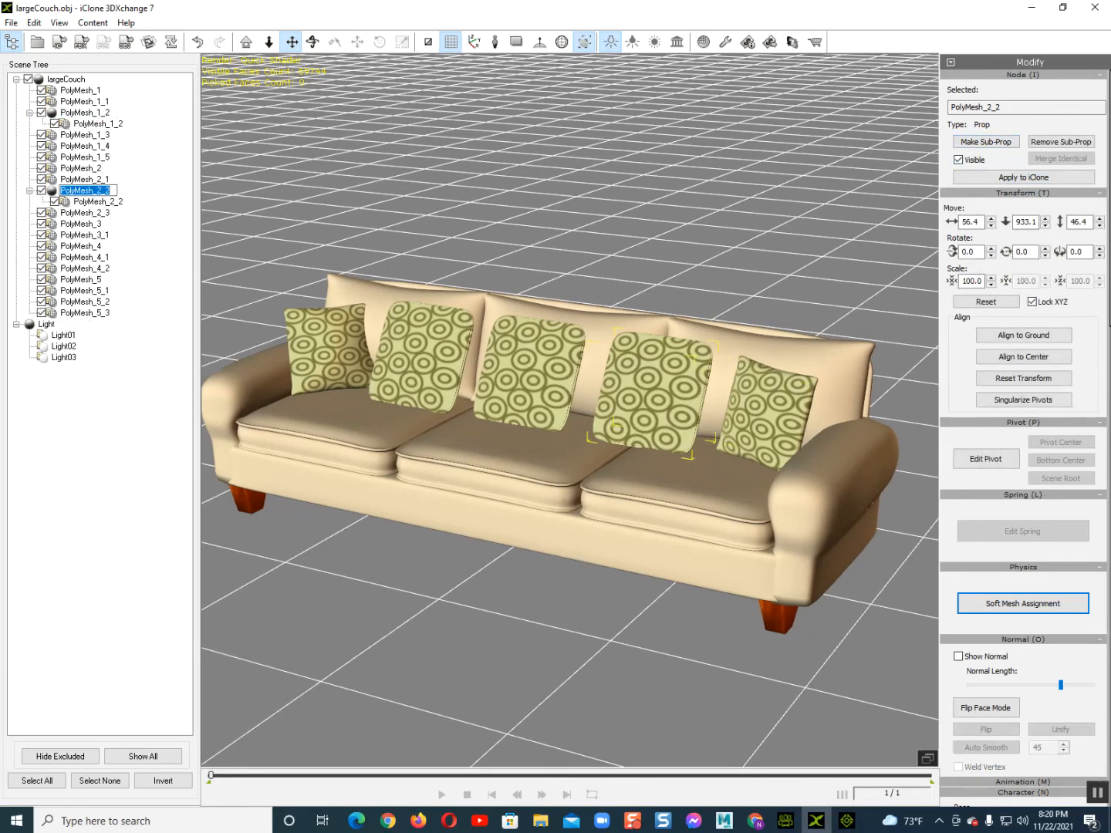
- Make the middle cushion PolyMesh_2_3 and the two remaining cushions, PolyMesh_2_1 and PolyMesh_1_3, into separate sub-props
{"action": "left_click", "coordinate": [532, 378]}
{"action": "left_click", "coordinate": [986, 141]}
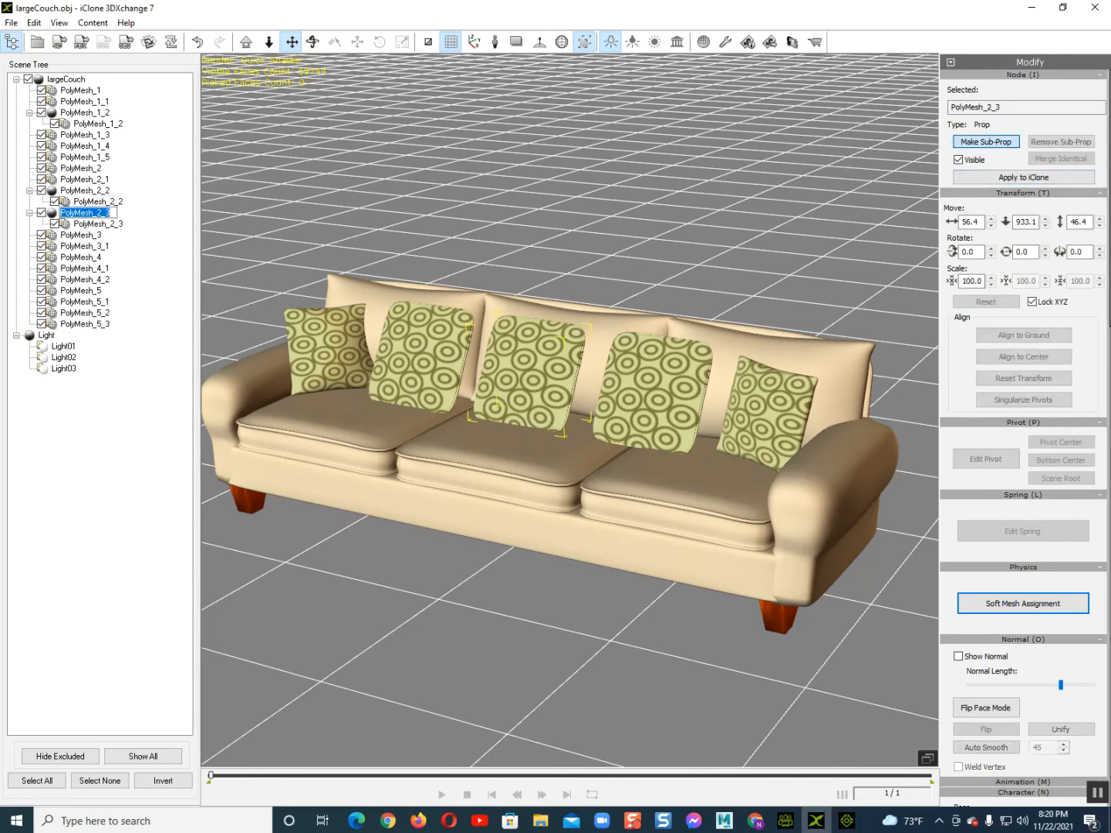
{"action": "left_click", "coordinate": [420, 355]}
{"action": "left_click", "coordinate": [987, 141]}
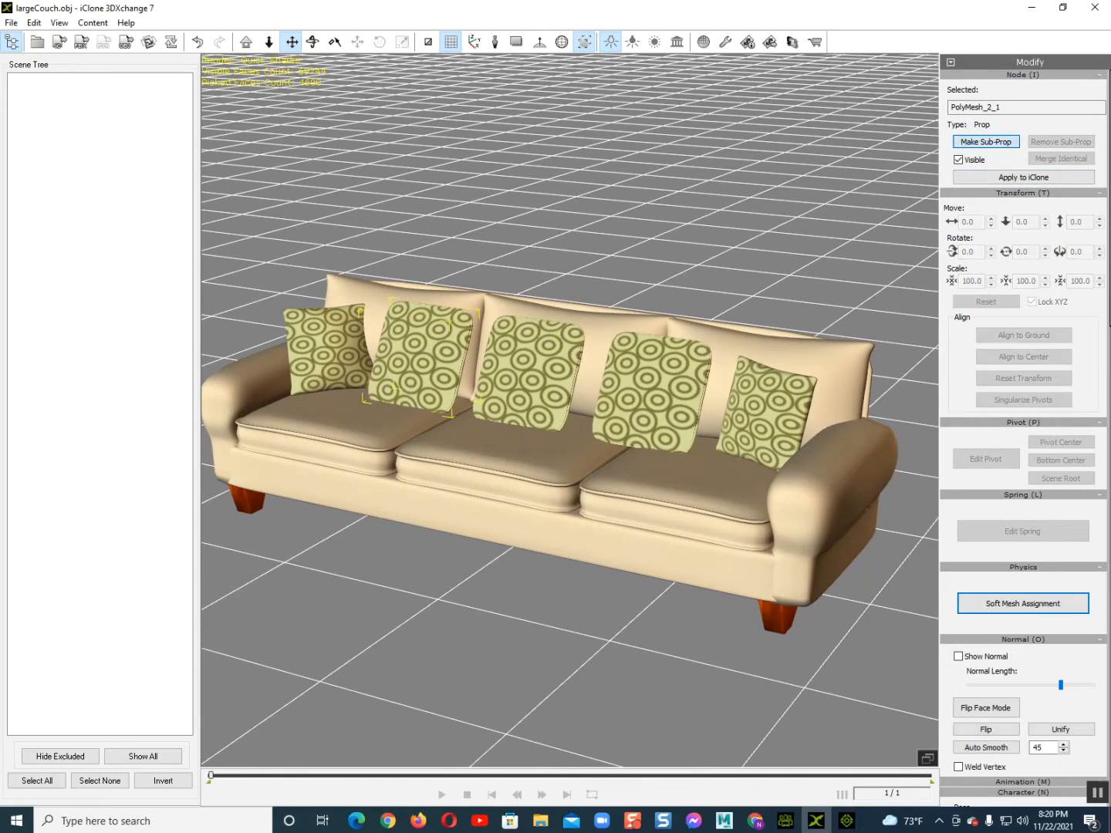
{"action": "left_click", "coordinate": [324, 350]}
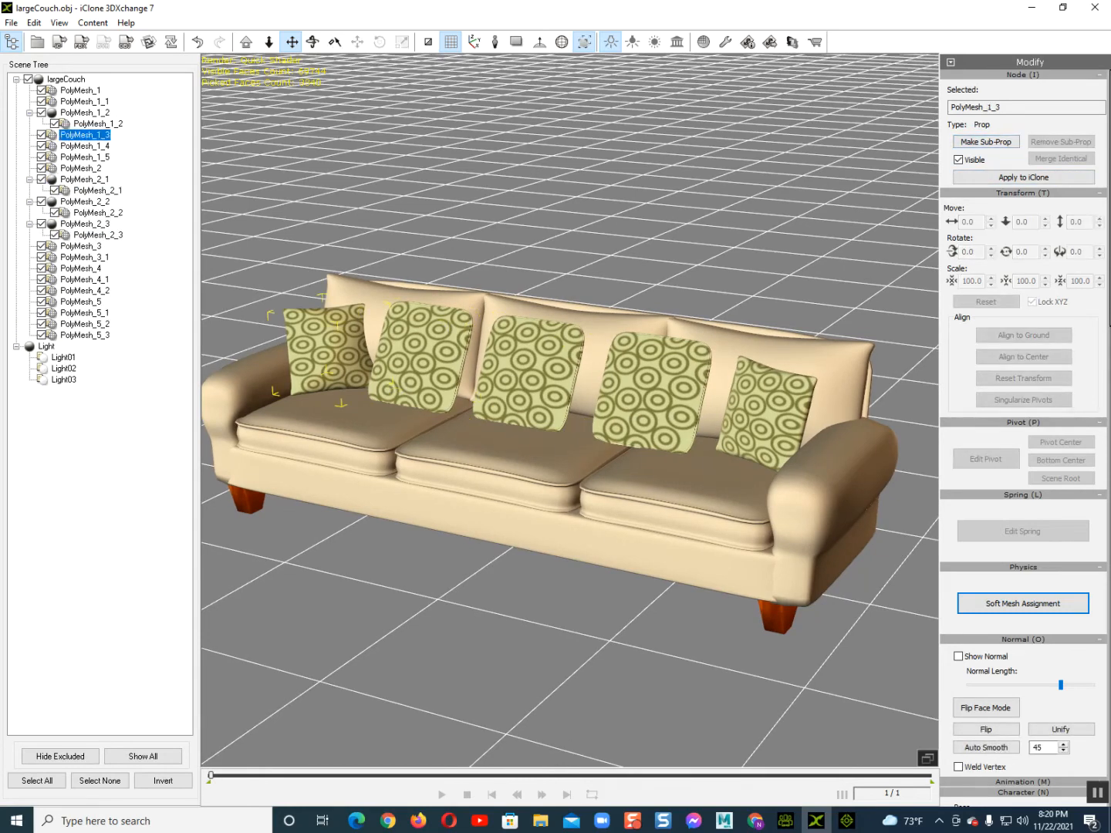
{"action": "left_click", "coordinate": [985, 143]}
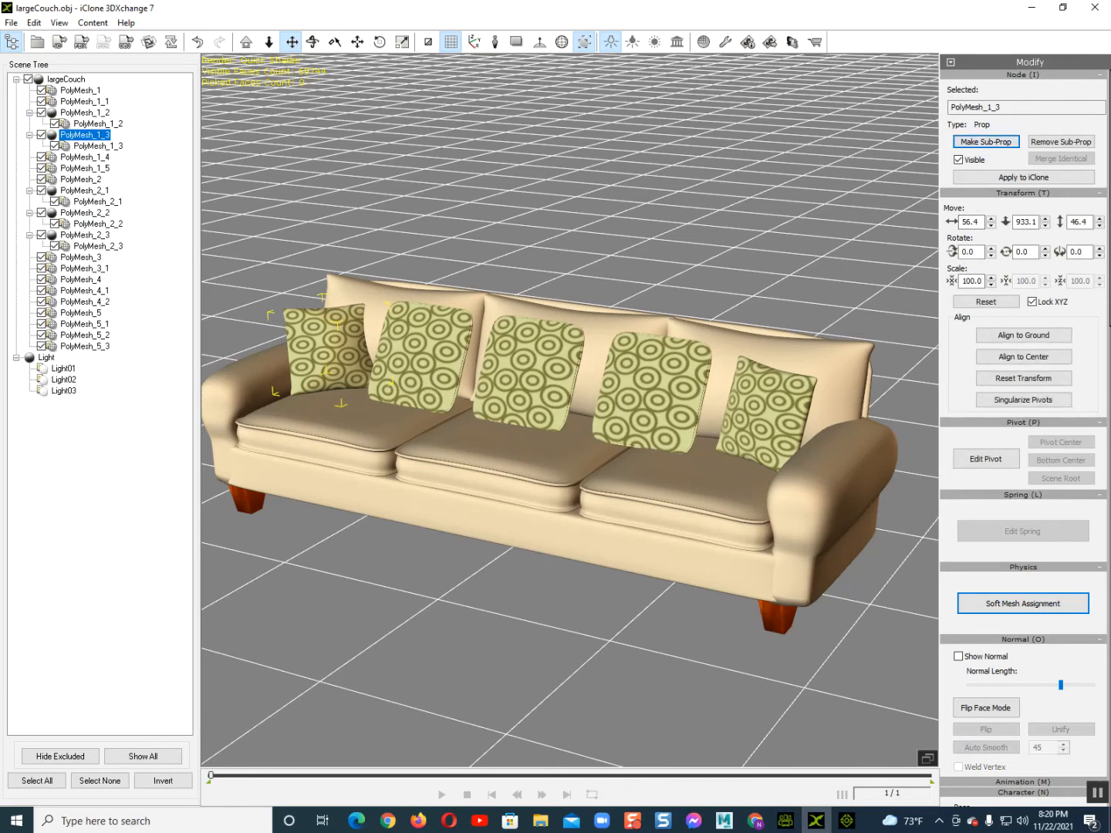
- Make the three seat cushions, PolyMesh_4, PolyMesh_4_1 and PolyMesh_4_2, into separate sub-props
{"action": "left_click", "coordinate": [652, 390]}
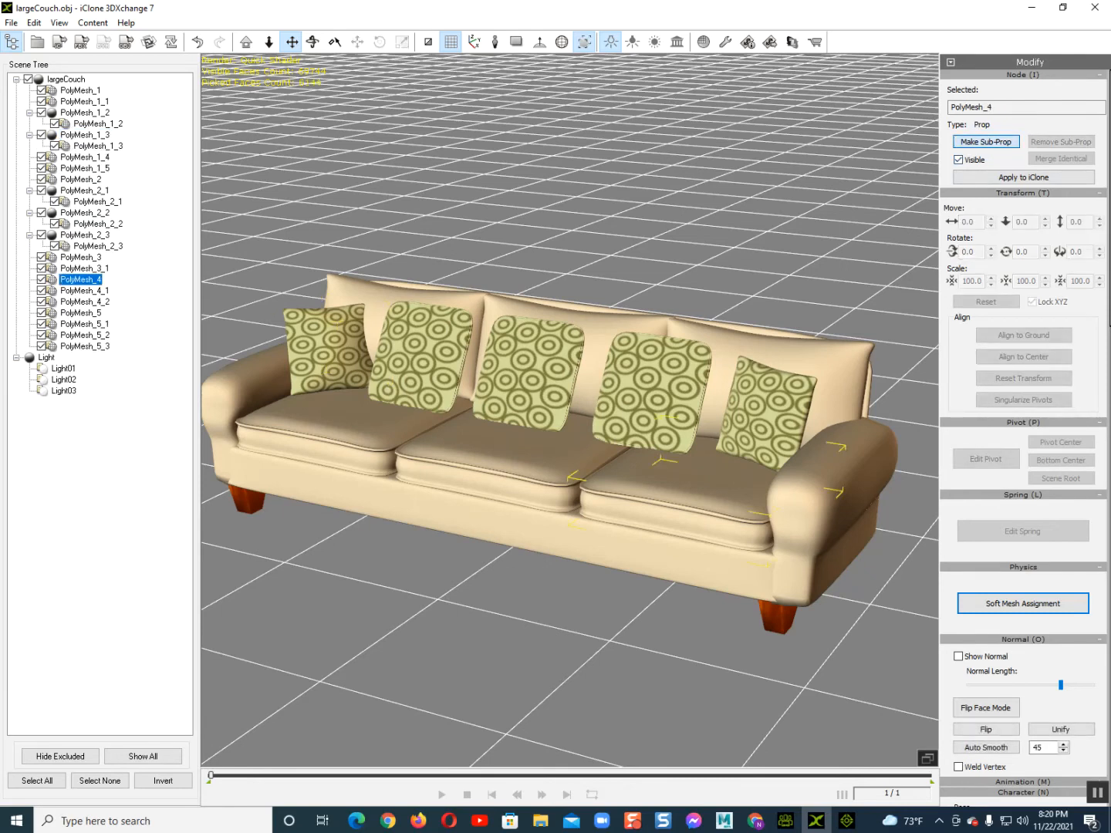
{"action": "left_click", "coordinate": [986, 143]}
{"action": "left_click", "coordinate": [500, 457]}
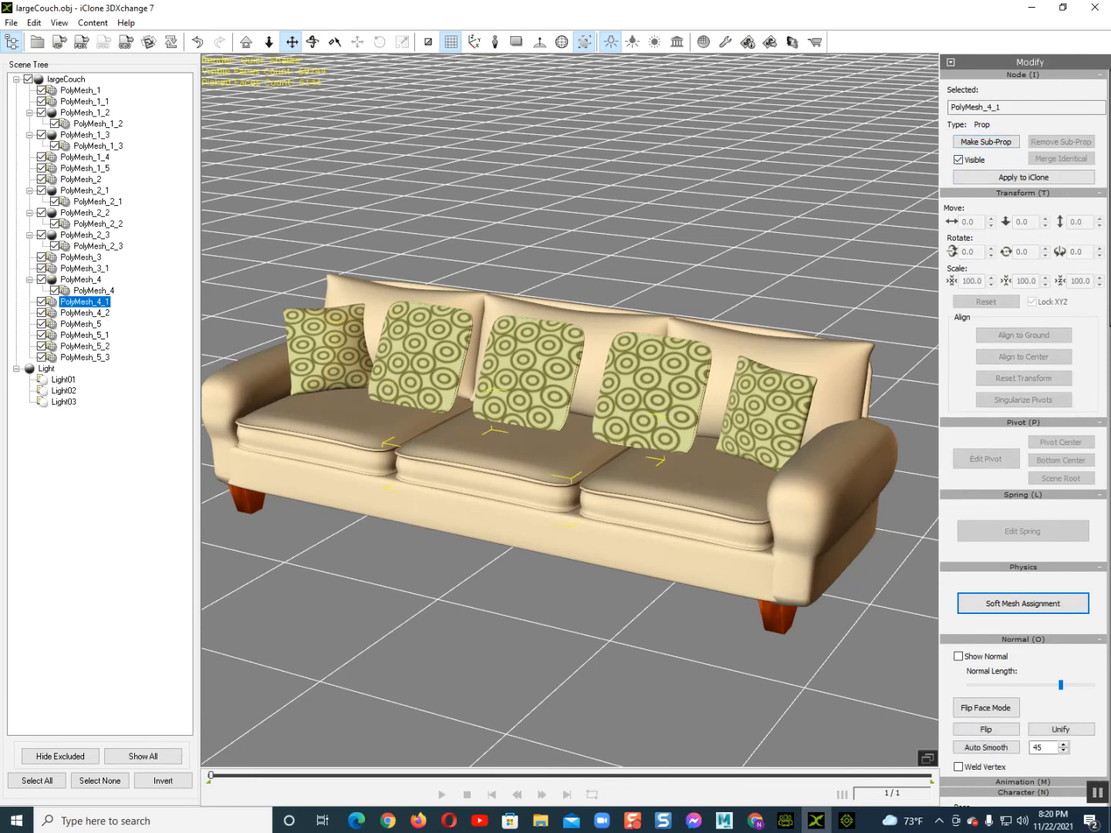
{"action": "left_click", "coordinate": [985, 143]}
{"action": "left_click", "coordinate": [333, 428]}
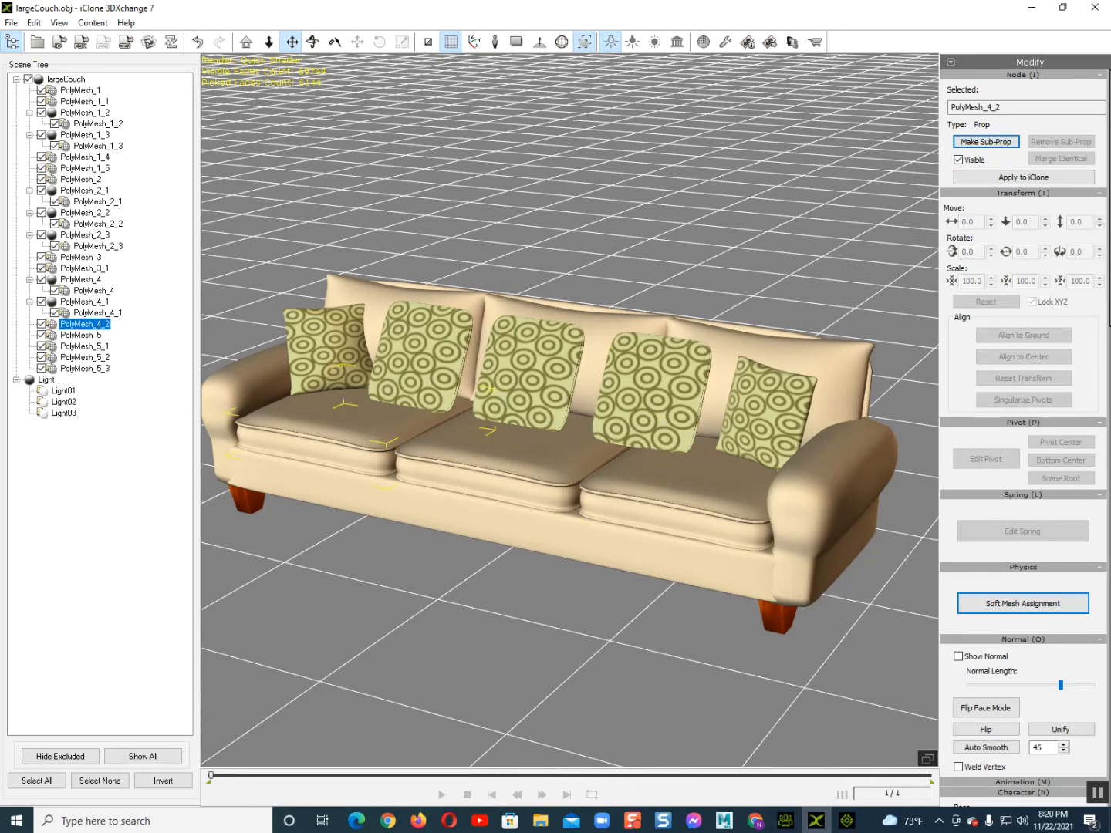
{"action": "left_click", "coordinate": [986, 142]}
- Make the two armrests, PolyMesh_3_1 and PolyMesh_3, and the front leg PolyMesh_5_2 into separate sub-props
{"action": "left_click", "coordinate": [834, 476]}
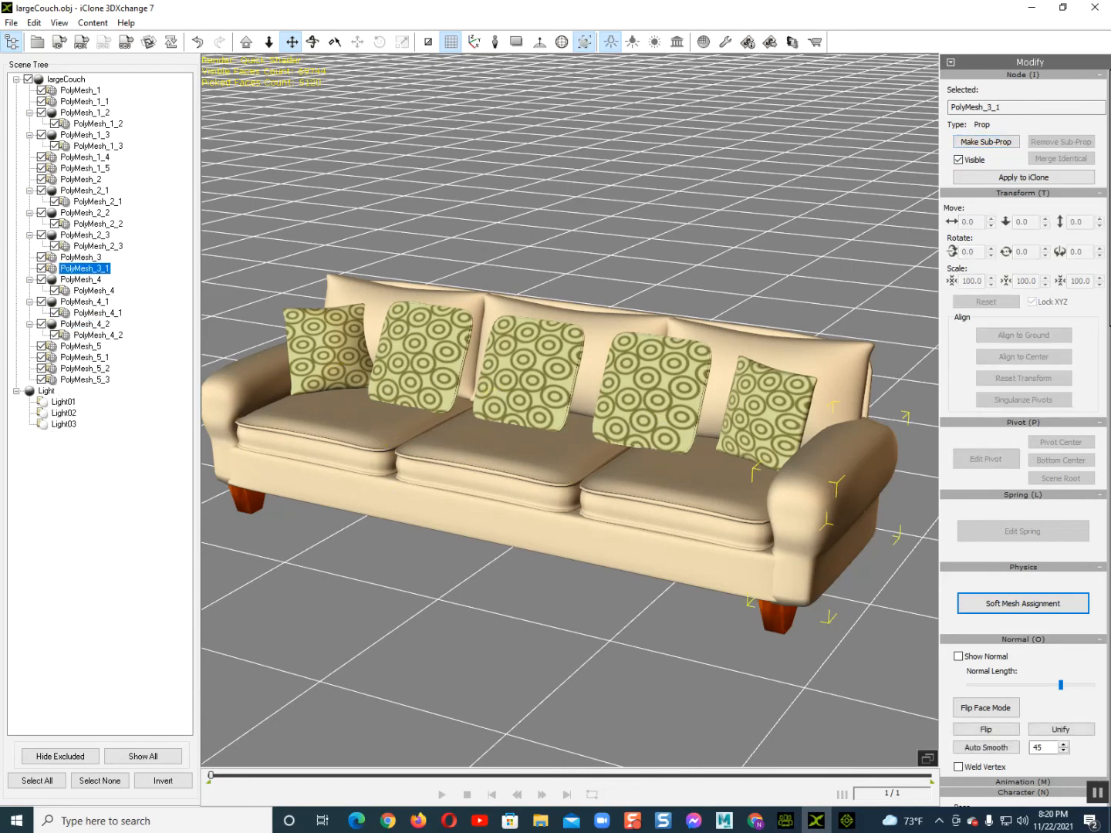
{"action": "left_click", "coordinate": [987, 142]}
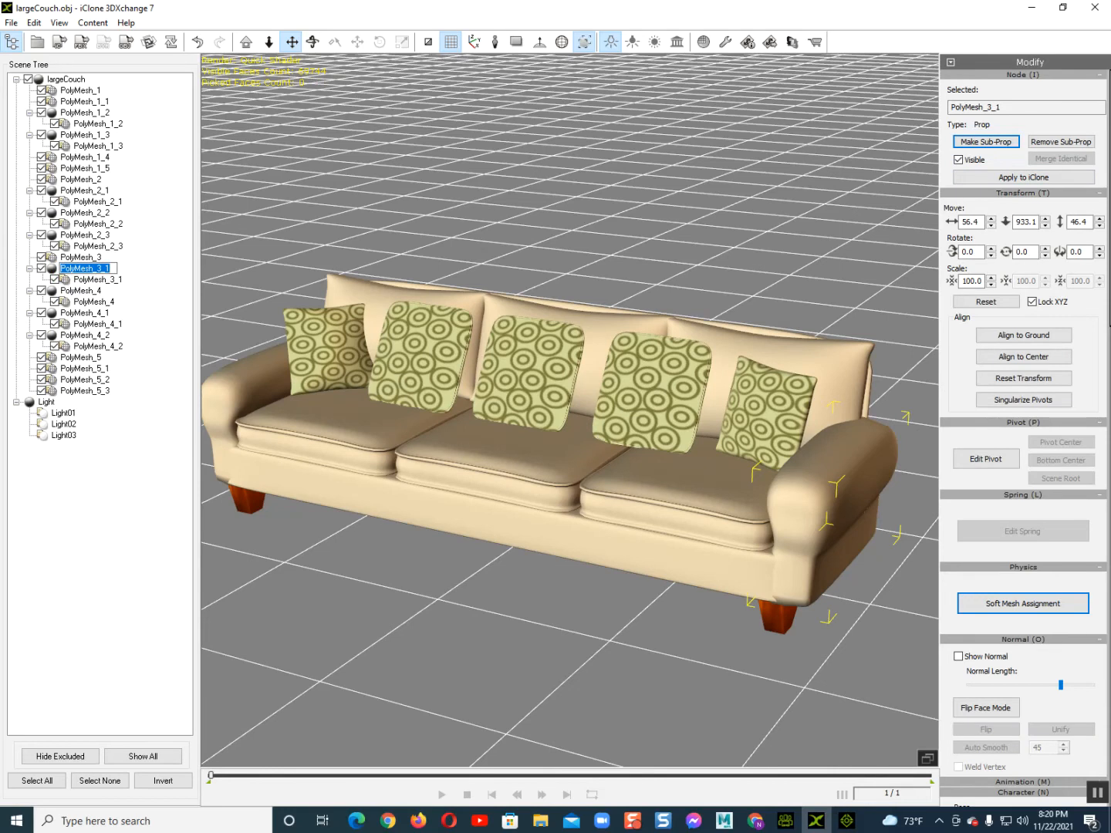
{"action": "left_click", "coordinate": [246, 386]}
{"action": "left_click", "coordinate": [986, 143]}
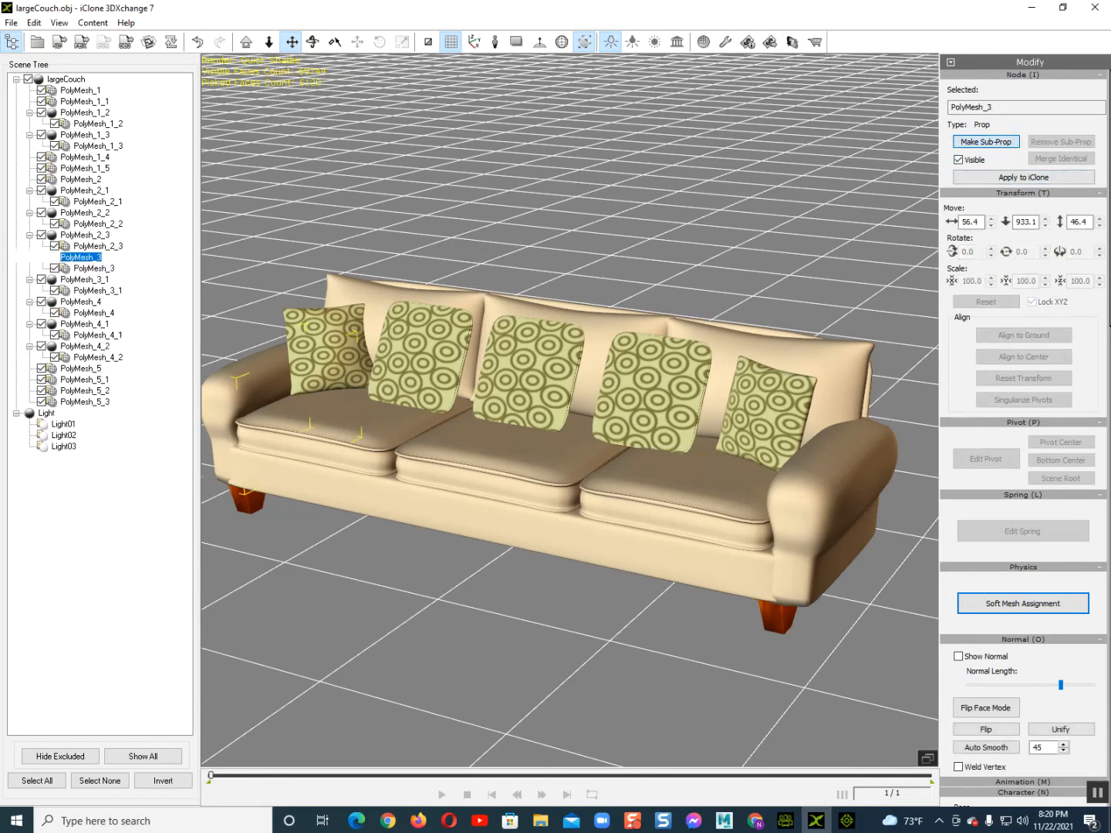
{"action": "left_click", "coordinate": [778, 618]}
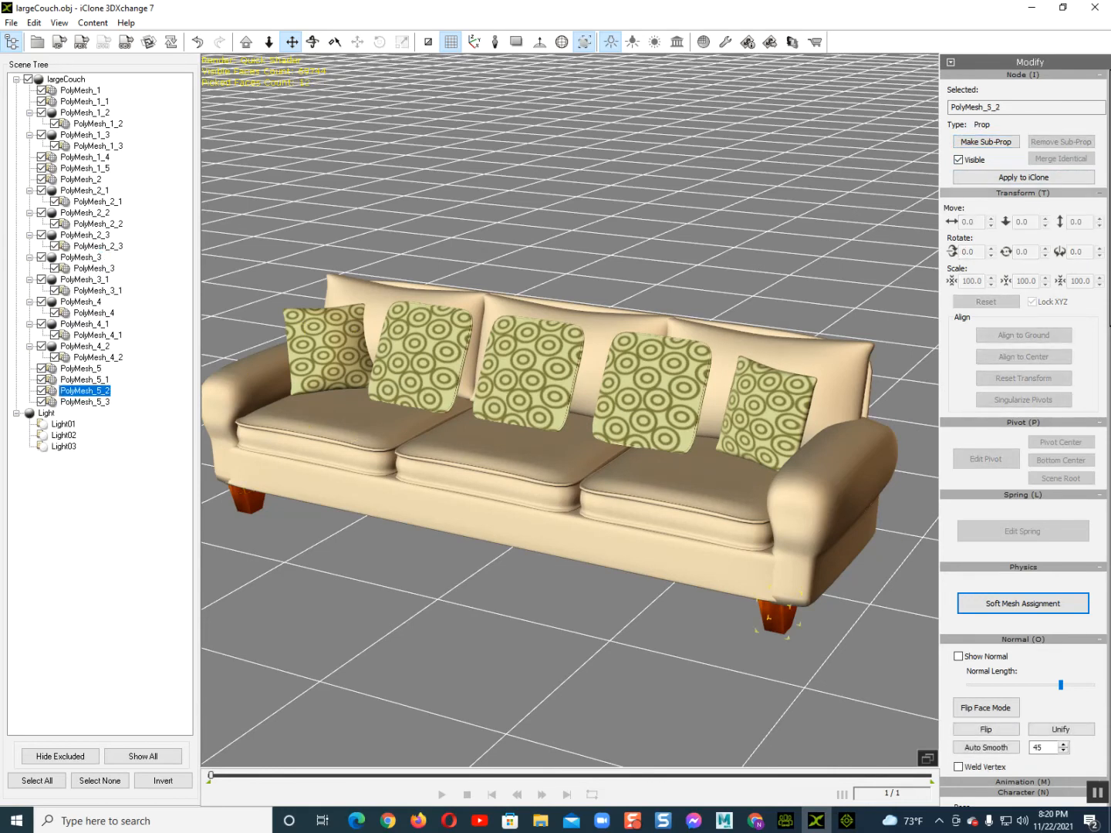
{"action": "left_click", "coordinate": [985, 143]}
- Make the three plain back cushions, PolyMesh_1_4, PolyMesh_1 and PolyMesh_1_5, into separate sub-props
{"action": "left_click", "coordinate": [809, 353]}
{"action": "left_click", "coordinate": [985, 142]}
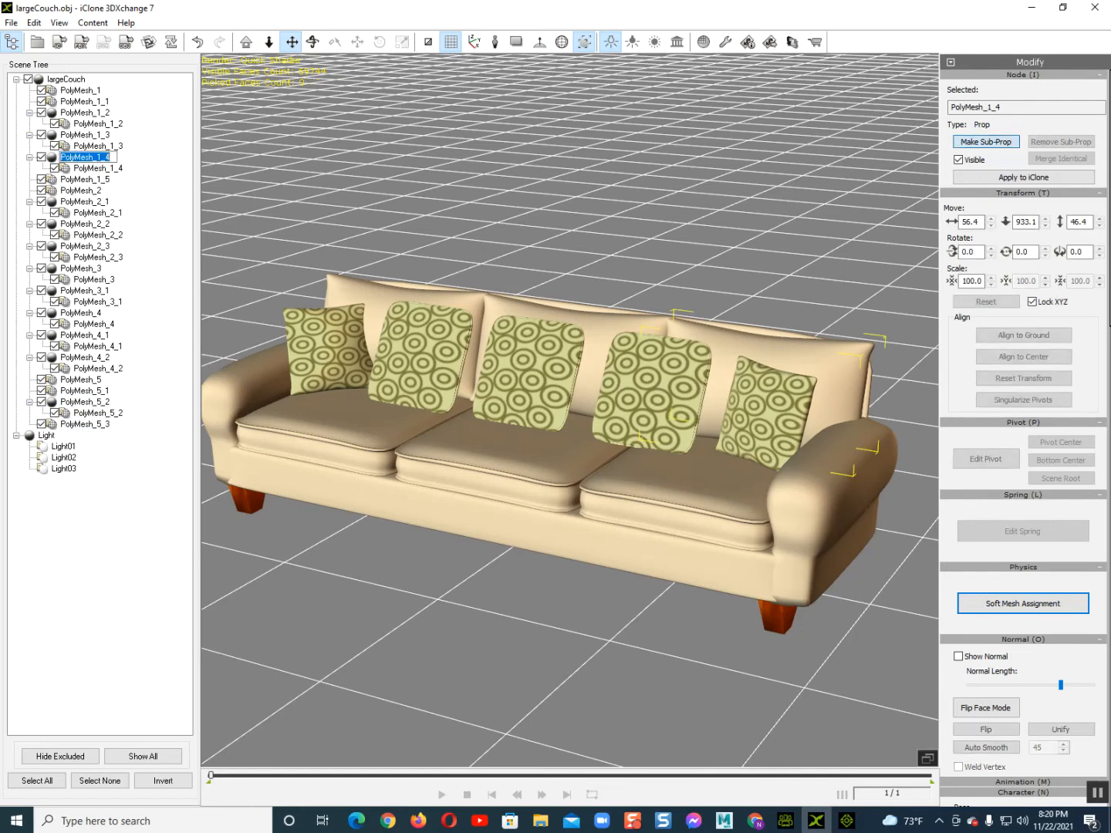
{"action": "left_click", "coordinate": [599, 337]}
{"action": "left_click", "coordinate": [986, 143]}
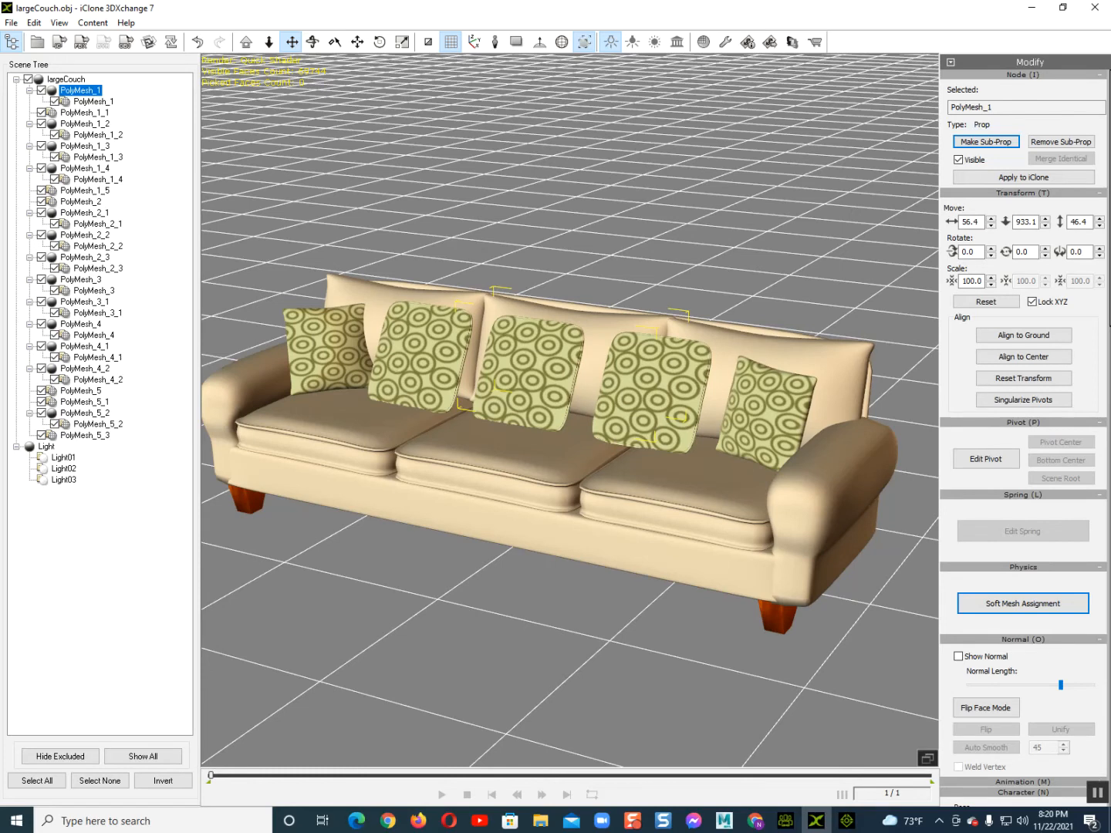
{"action": "left_click", "coordinate": [378, 307]}
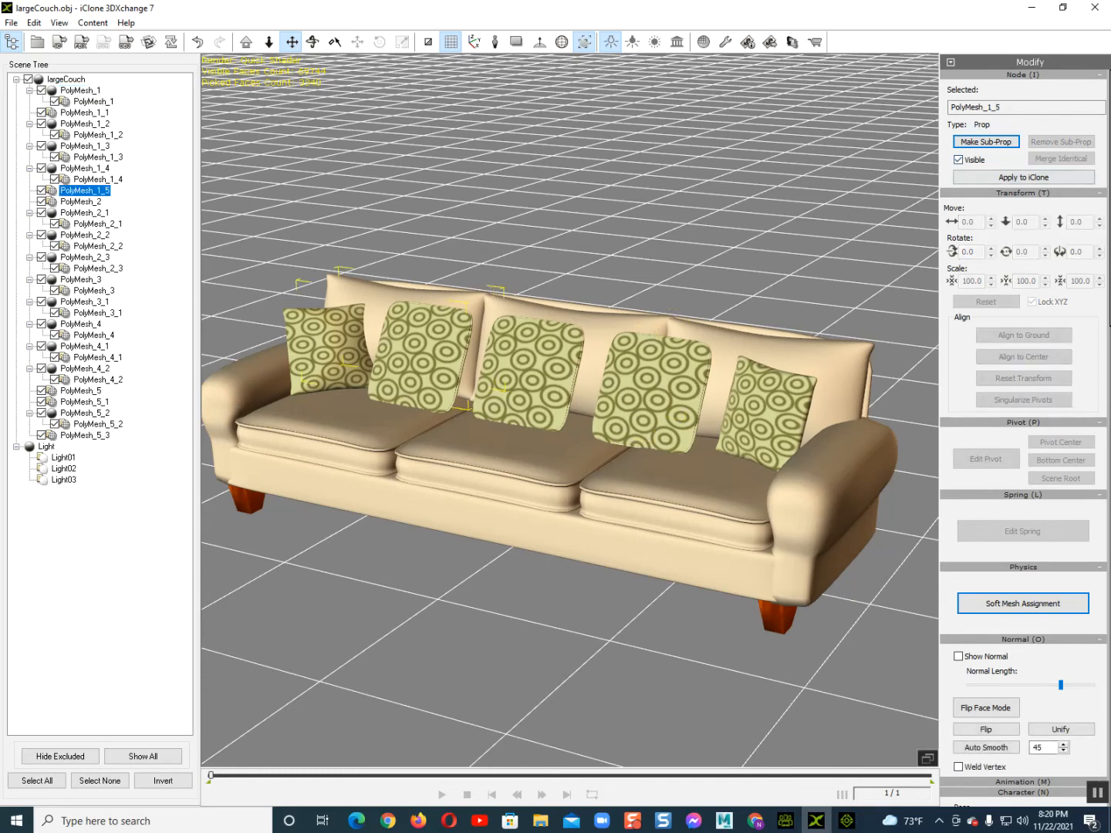
{"action": "left_click", "coordinate": [986, 143]}
- Identify the couch's rear panel PolyMesh_1_1 by hiding and reshowing it, and make it a separate sub-prop
{"action": "right_click_drag", "start_coordinate": [771, 432], "coordinate": [478, 433]}
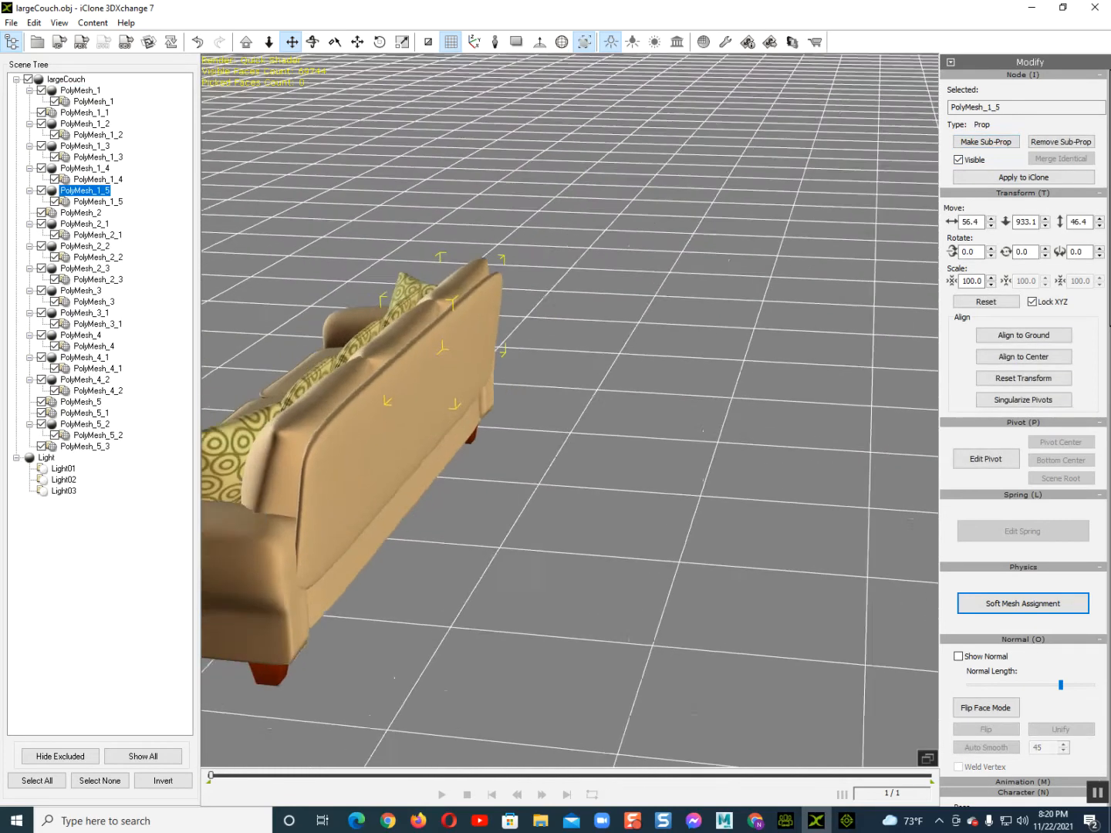
{"action": "middle_click_drag", "start_coordinate": [478, 432], "coordinate": [632, 390]}
{"action": "right_click_drag", "start_coordinate": [633, 389], "coordinate": [579, 385]}
{"action": "left_click", "coordinate": [532, 371]}
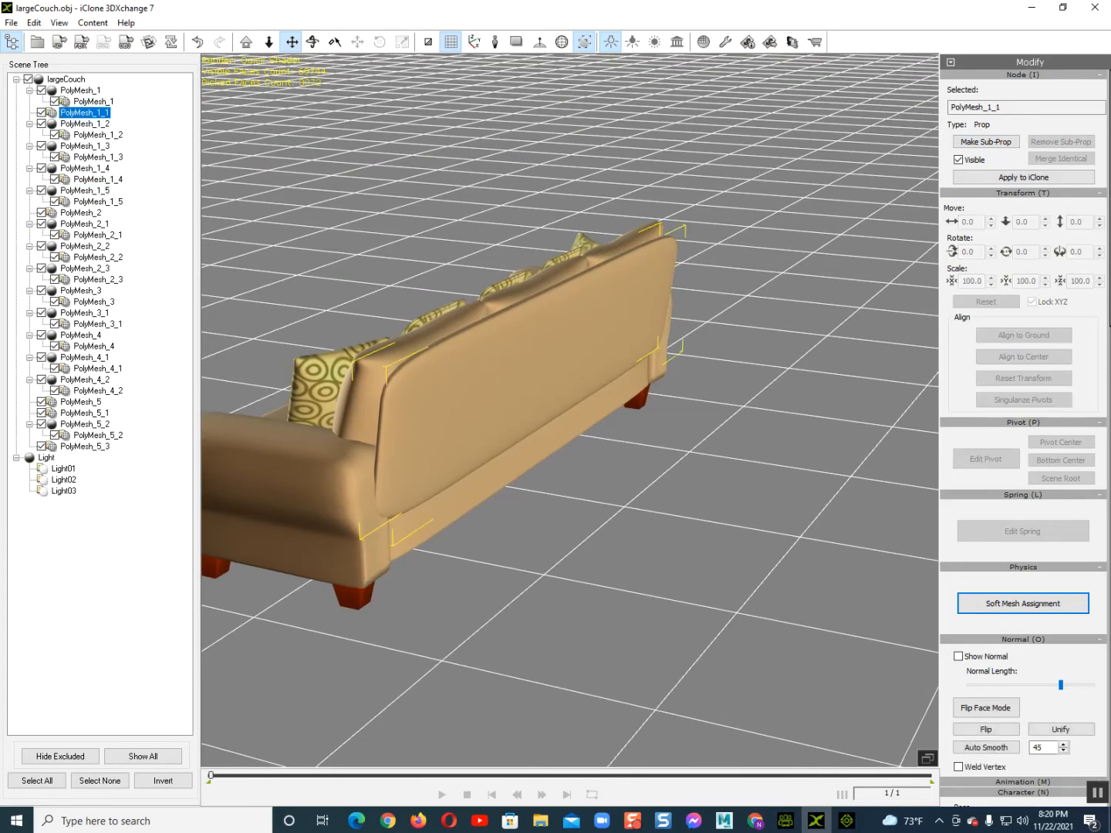
{"action": "left_click", "coordinate": [960, 159]}
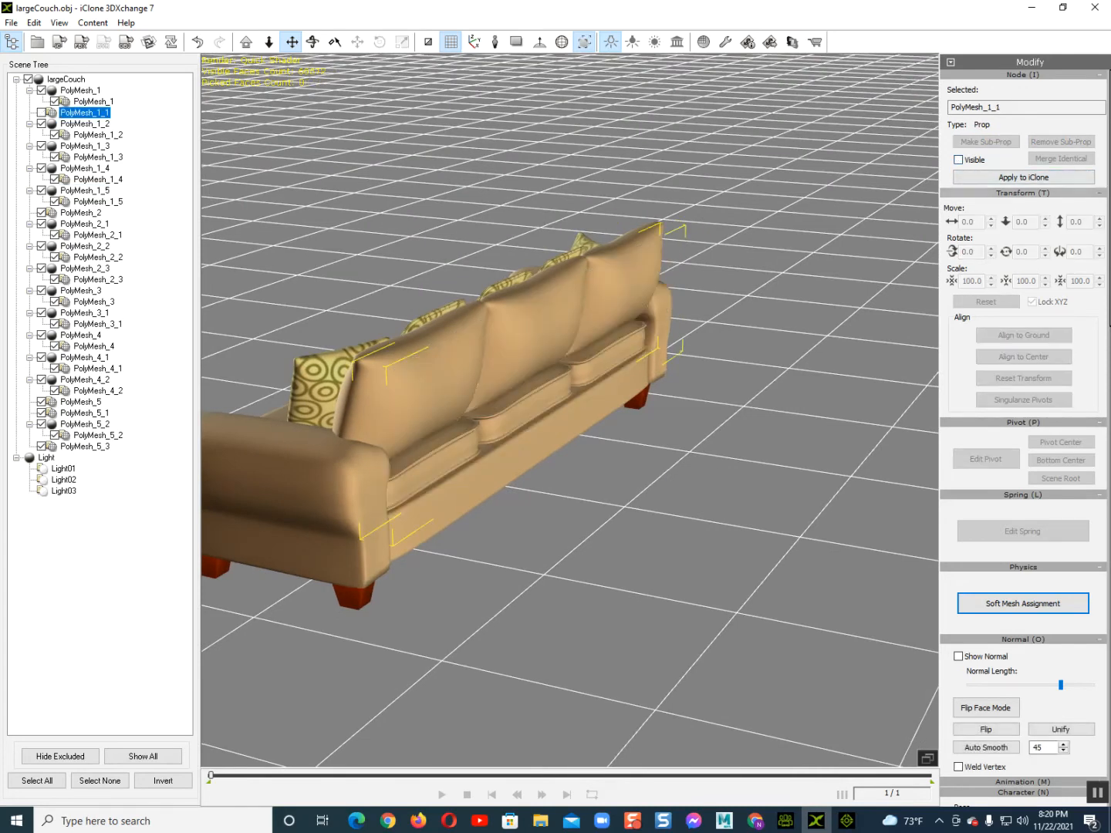
{"action": "left_click", "coordinate": [959, 159]}
{"action": "left_click", "coordinate": [985, 142]}
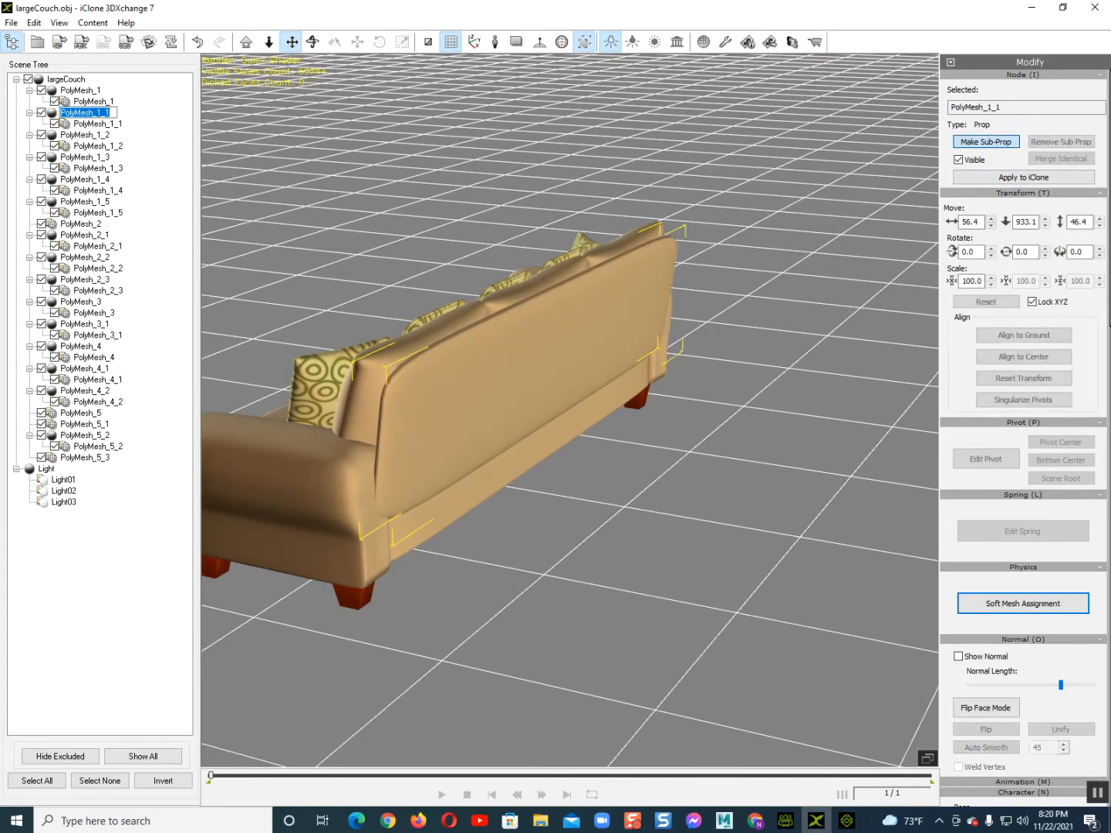
- Make the couch base PolyMesh_2 into a separate sub-prop
{"action": "right_click_drag", "start_coordinate": [616, 494], "coordinate": [600, 371]}
{"action": "left_click", "coordinate": [556, 381]}
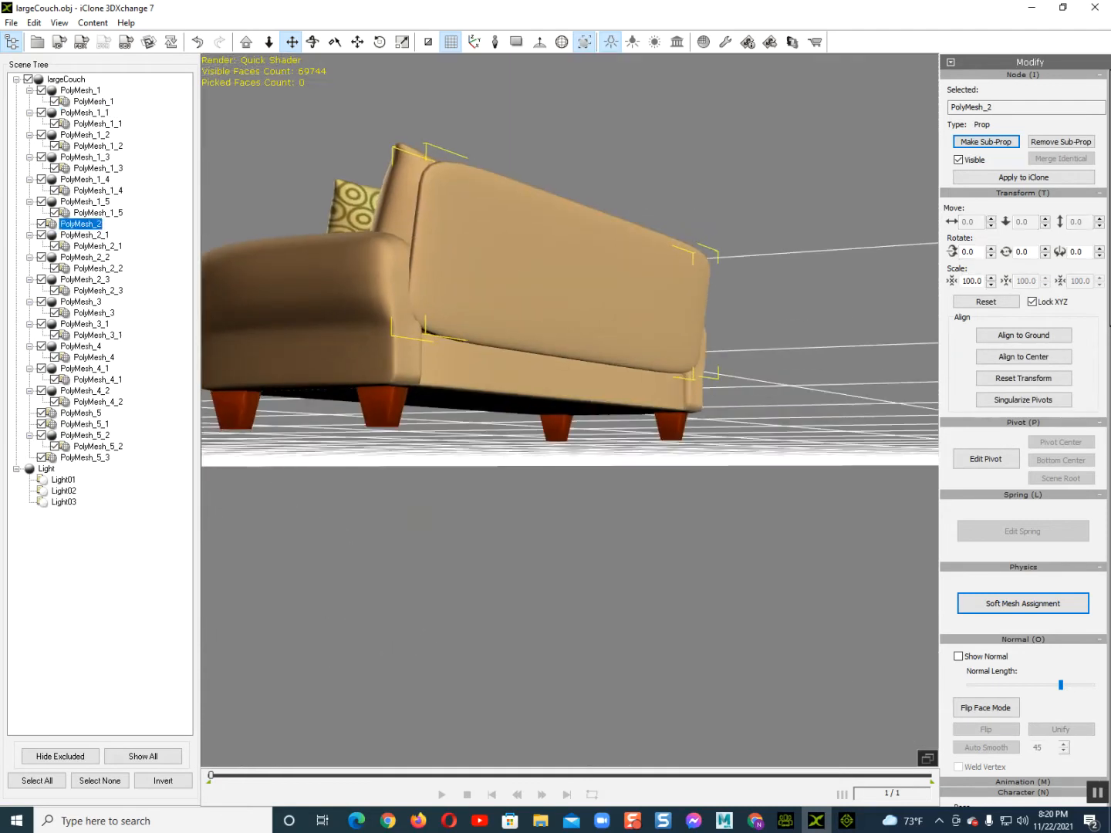
{"action": "left_click", "coordinate": [986, 142]}
- Make the legs PolyMesh_5_3 and PolyMesh_5 into separate sub-props and select the remaining leg PolyMesh_5_1
{"action": "right_click_drag", "start_coordinate": [617, 308], "coordinate": [709, 310]}
{"action": "left_click", "coordinate": [551, 406]}
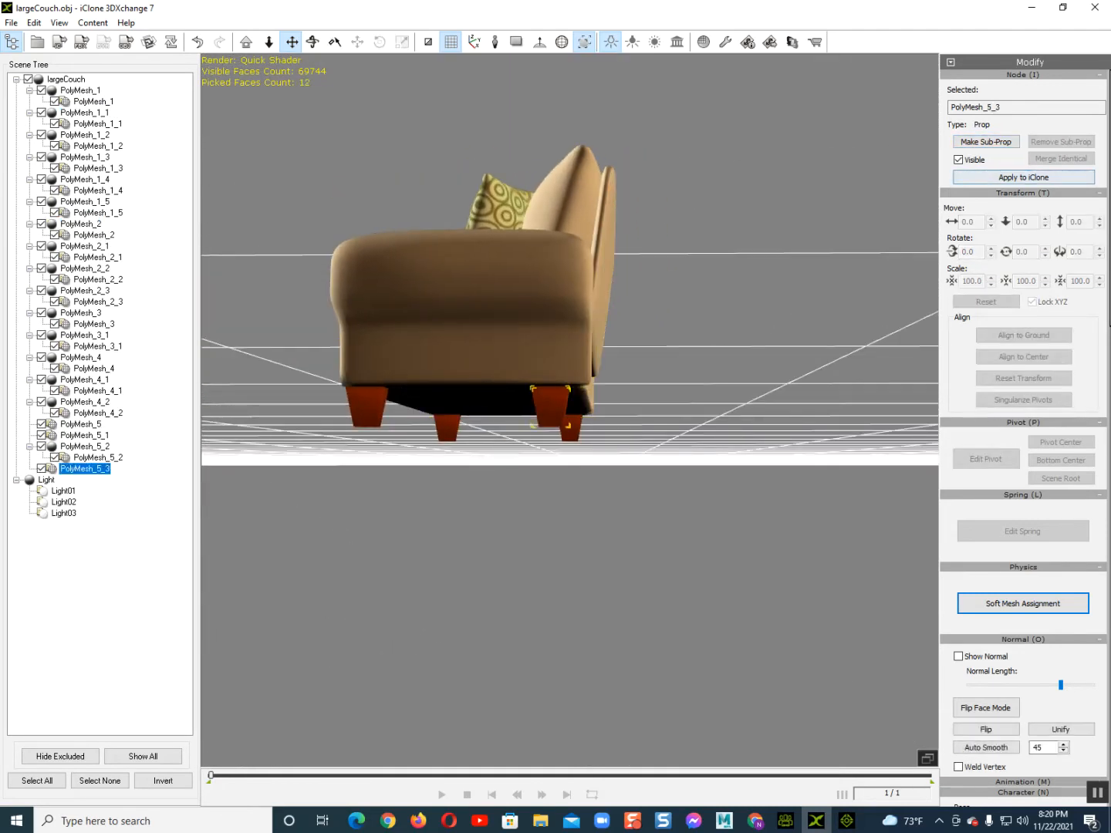
{"action": "left_click", "coordinate": [985, 142]}
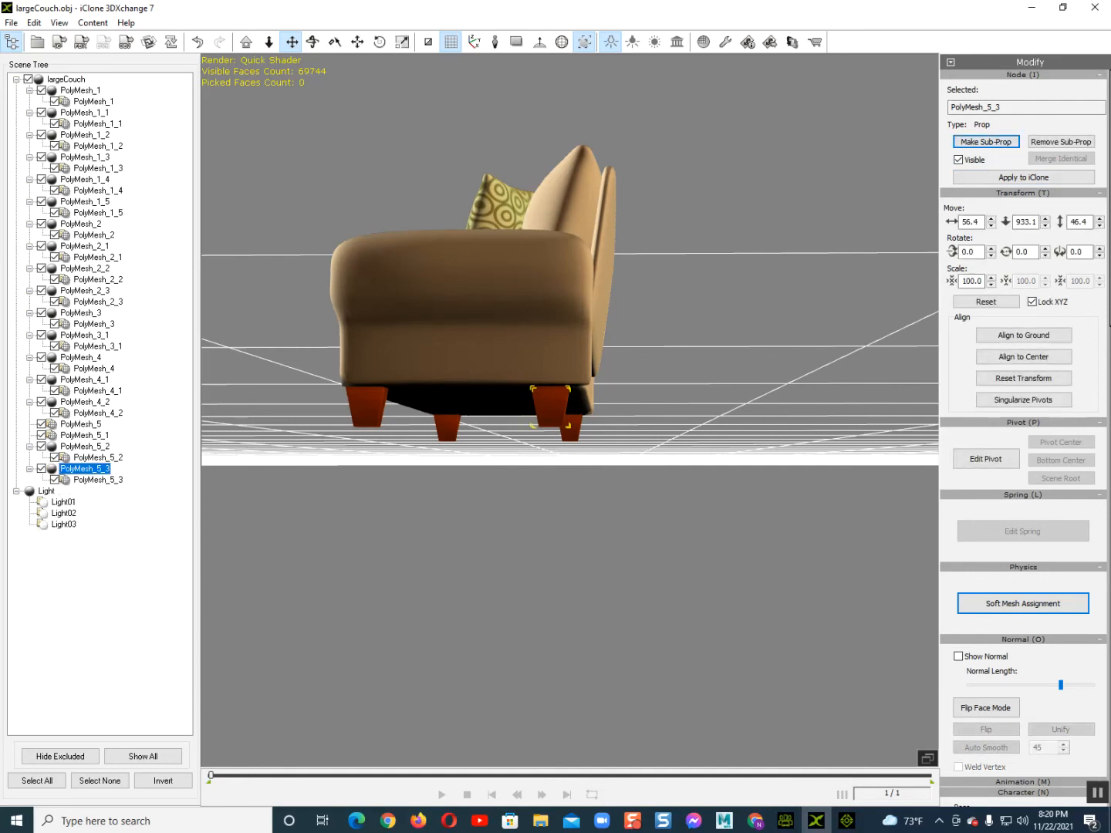
{"action": "left_click", "coordinate": [985, 143]}
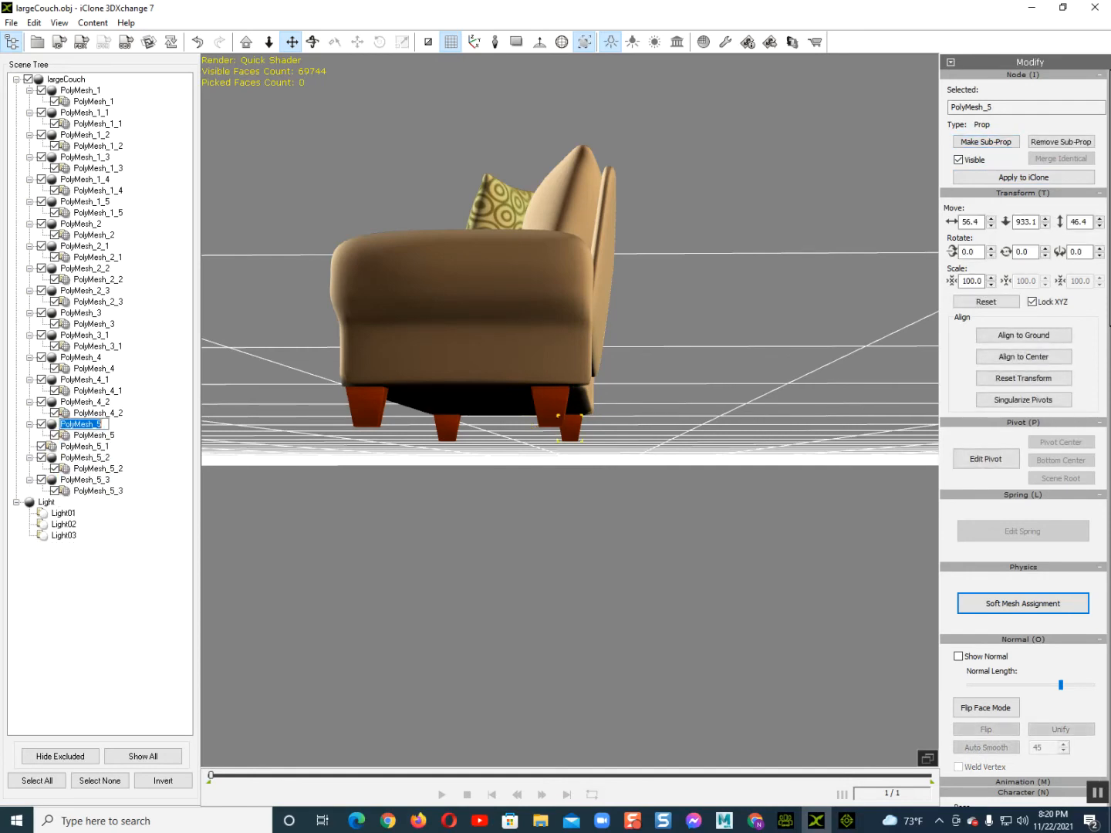
{"action": "left_click", "coordinate": [448, 427]}
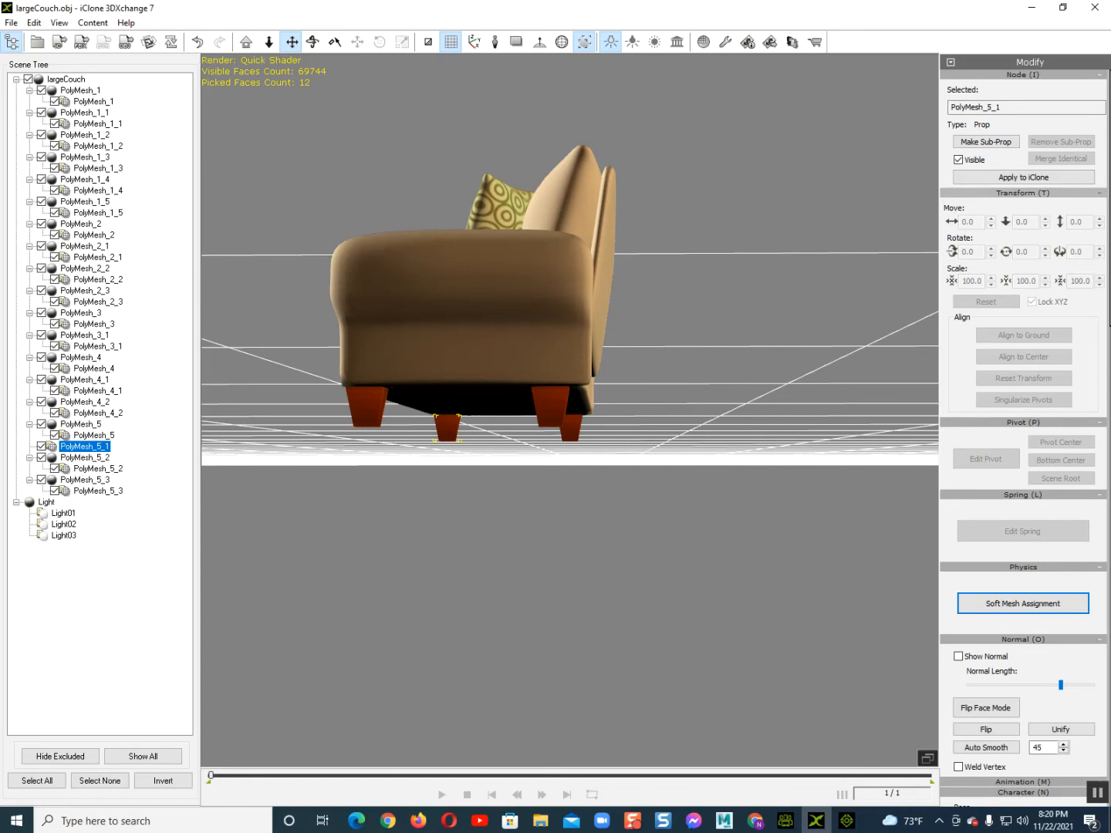
- Apply the couch with its sub-props to iClone and switch to the iClone project
{"action": "right_click_drag", "start_coordinate": [448, 428], "coordinate": [452, 427]}
{"action": "right_click_drag", "start_coordinate": [555, 389], "coordinate": [579, 436]}
{"action": "left_click", "coordinate": [625, 397]}
{"action": "right_click_drag", "start_coordinate": [625, 397], "coordinate": [669, 414]}
{"action": "middle_click_drag", "start_coordinate": [669, 414], "coordinate": [558, 403]}
{"action": "scroll", "coordinate": [557, 403], "scroll_direction": "down", "scroll_amount": 1}
{"action": "right_click_drag", "start_coordinate": [557, 403], "coordinate": [510, 368]}
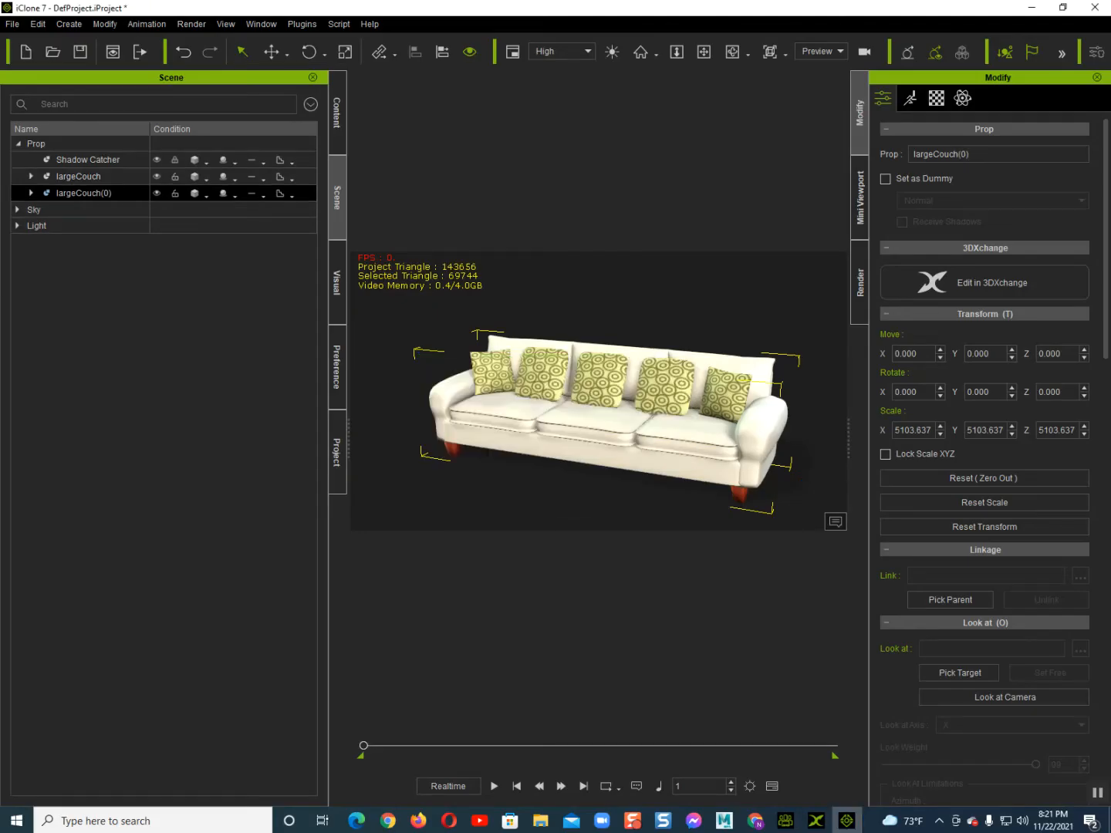
{"action": "right_click_drag", "start_coordinate": [594, 401], "coordinate": [549, 403]}
- Expand the imported couches in the scene list and examine their sub-props by selecting parts in the viewport
{"action": "left_click", "coordinate": [31, 178]}
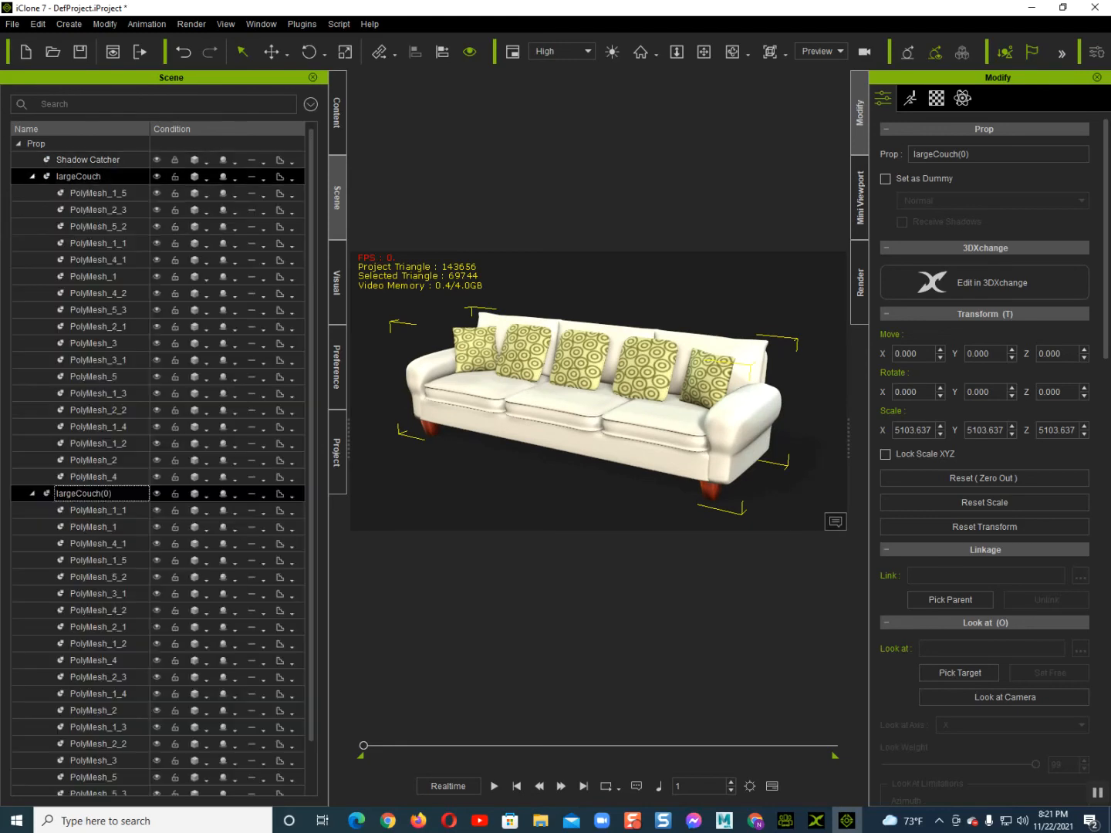
{"action": "scroll", "coordinate": [154, 360], "scroll_direction": "down", "scroll_amount": 1}
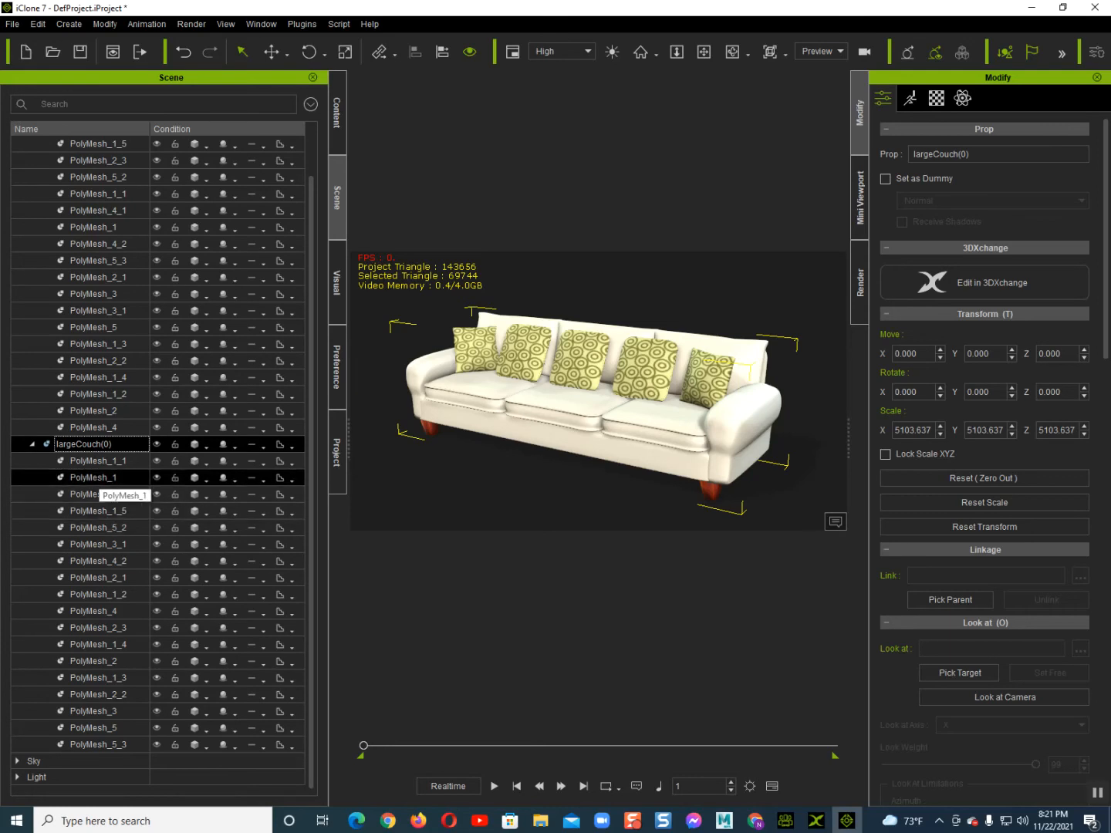
{"action": "left_click", "coordinate": [97, 461]}
{"action": "scroll", "coordinate": [599, 401], "scroll_direction": "up", "scroll_amount": 1}
{"action": "left_click", "coordinate": [599, 409]}
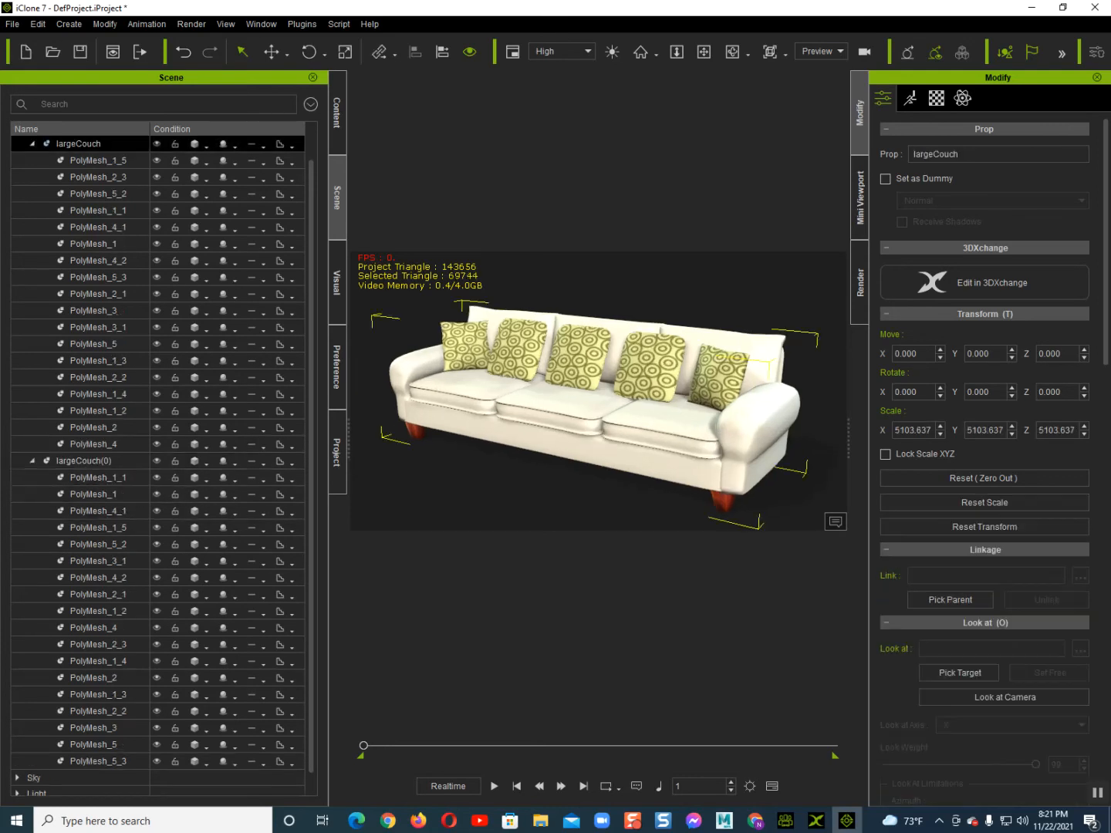
{"action": "scroll", "coordinate": [657, 365], "scroll_direction": "up", "scroll_amount": 1}
{"action": "left_click", "coordinate": [660, 362]}
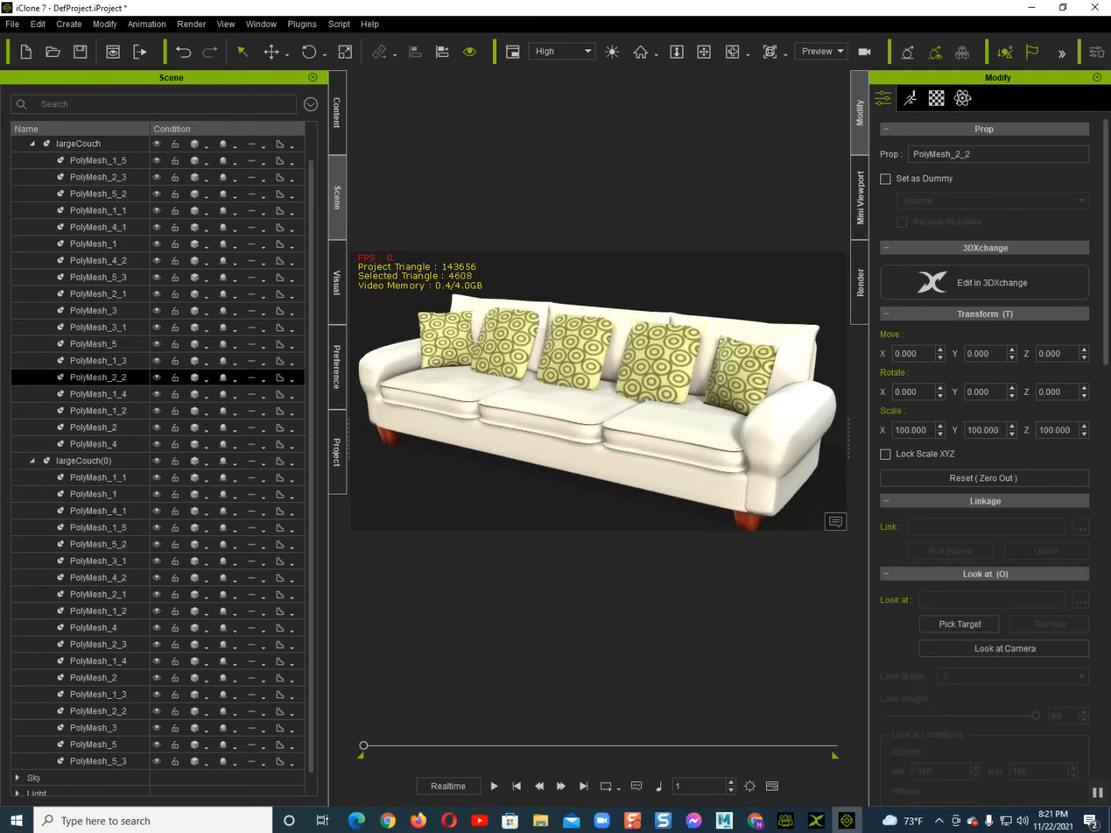
- Delete the two patterned cushions nearest the right armrest, PolyMesh_1_2 and PolyMesh_2_2, from both overlapping couches
{"action": "double_click", "coordinate": [741, 375]}
{"action": "key", "text": "Delete"}
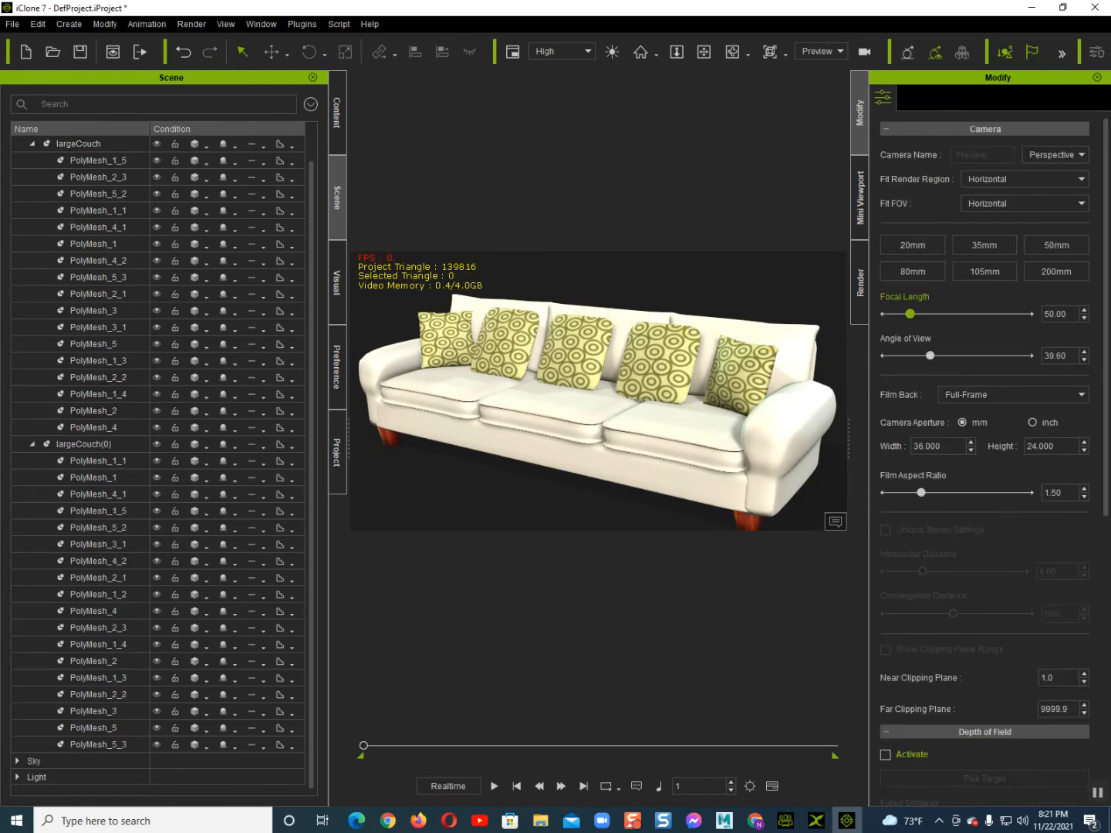
{"action": "double_click", "coordinate": [741, 372]}
{"action": "key", "text": "Delete"}
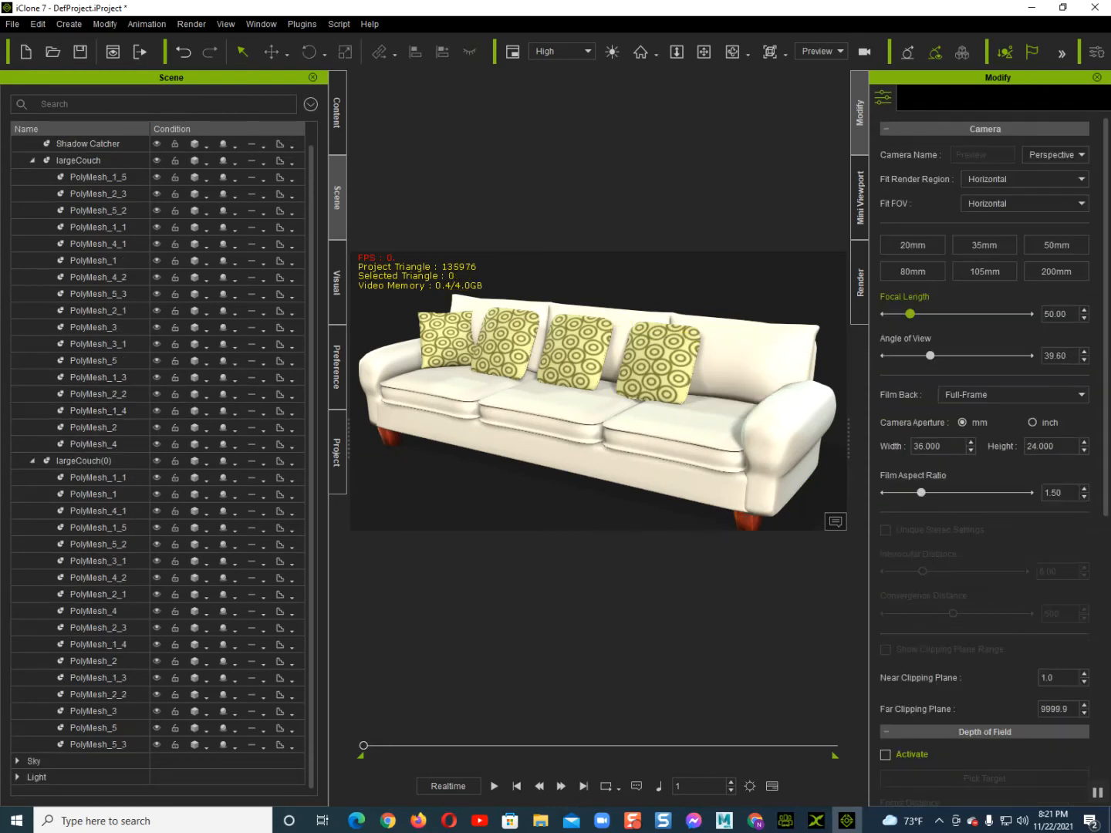
{"action": "left_click", "coordinate": [660, 365]}
{"action": "double_click", "coordinate": [660, 366]}
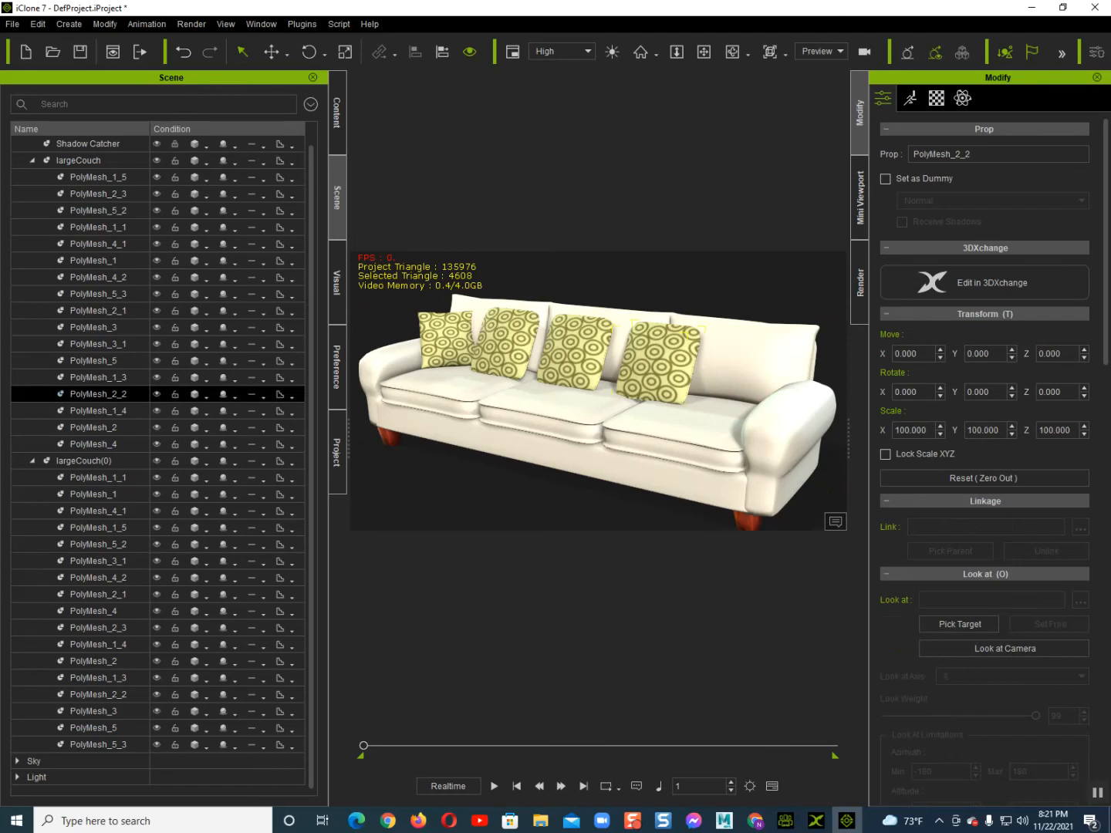
{"action": "key", "text": "Delete"}
{"action": "double_click", "coordinate": [659, 366]}
{"action": "key", "text": "Delete"}
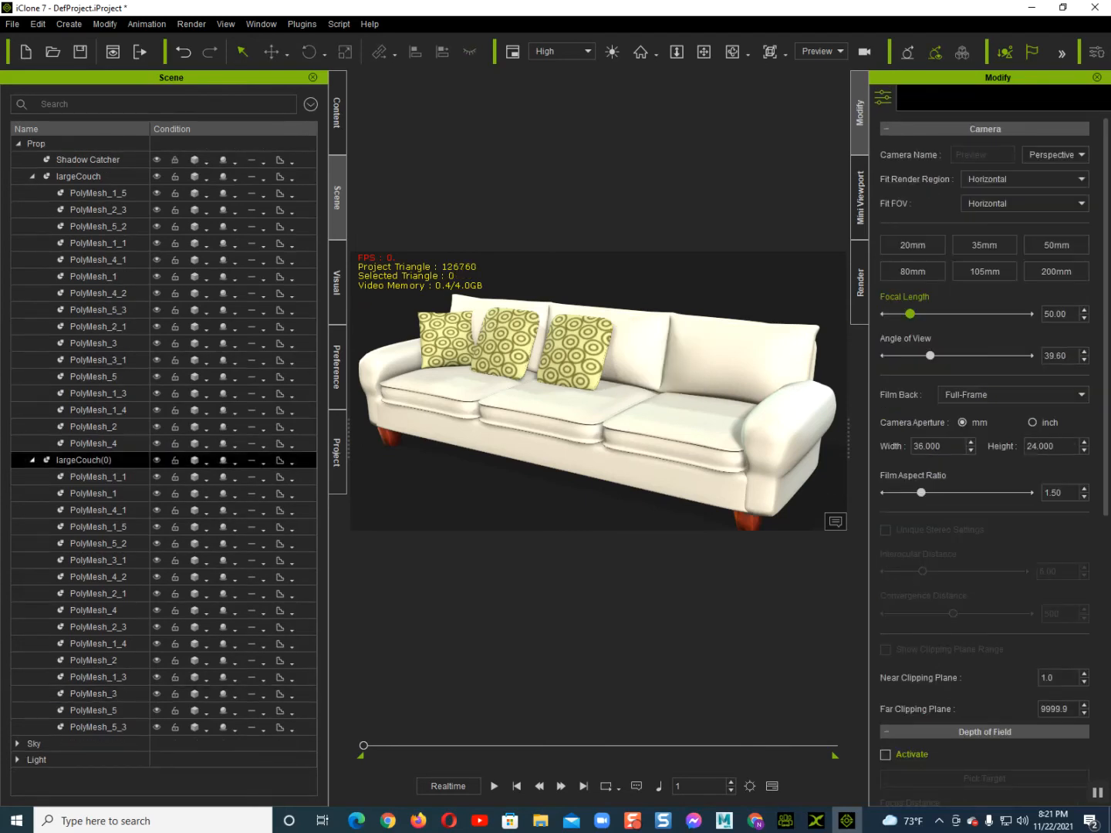
- Delete the duplicate couch largeCouch(0) and the middle patterned cushion PolyMesh_2_3 of the remaining couch
{"action": "left_click", "coordinate": [77, 460]}
{"action": "key", "text": "Delete"}
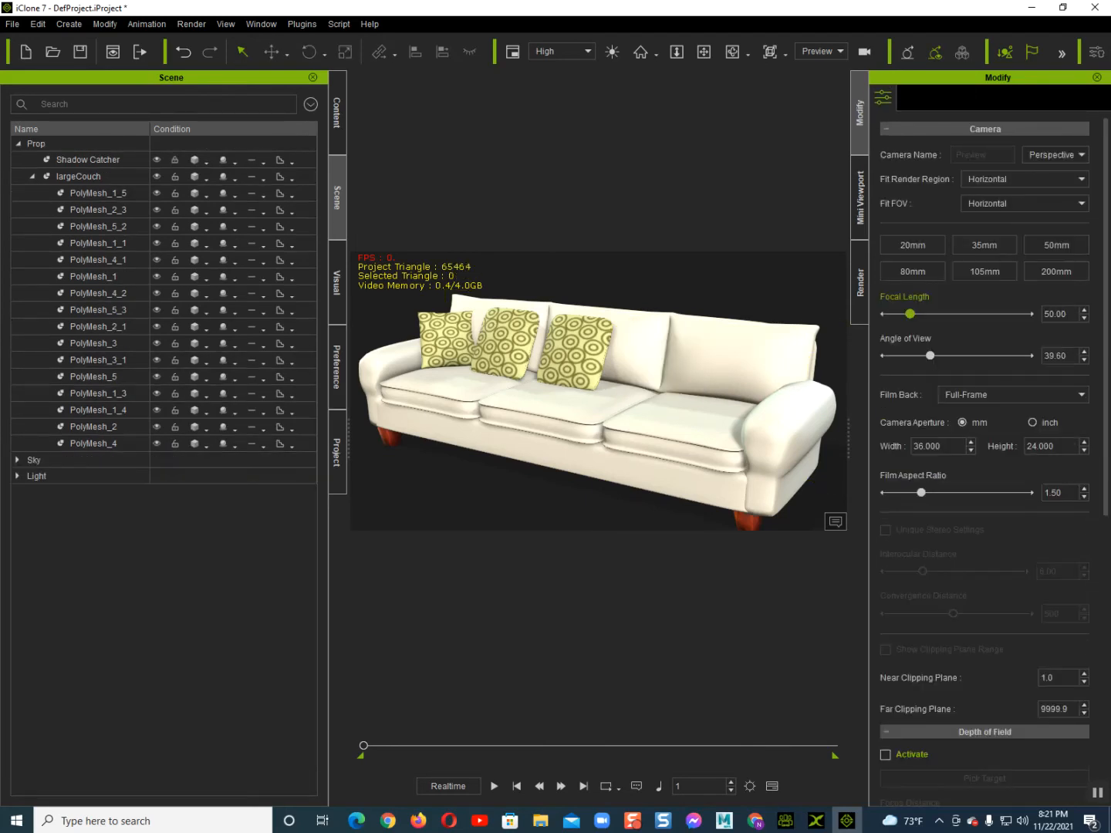
{"action": "left_click", "coordinate": [575, 351]}
{"action": "key", "text": "Delete"}
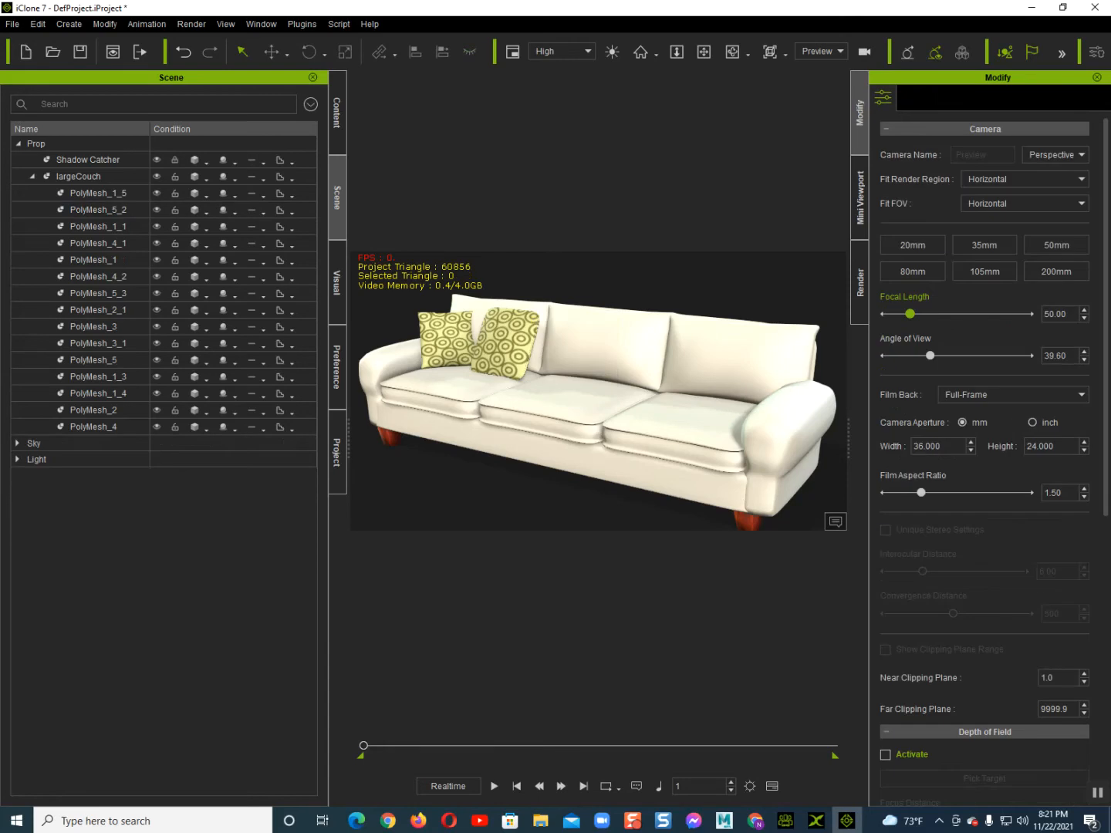
- Try moving the patterned cushion PolyMesh_2_1 off the couch with the Move gizmo, and undo the move
{"action": "left_click", "coordinate": [96, 309]}
{"action": "right_click_drag", "start_coordinate": [593, 409], "coordinate": [654, 381]}
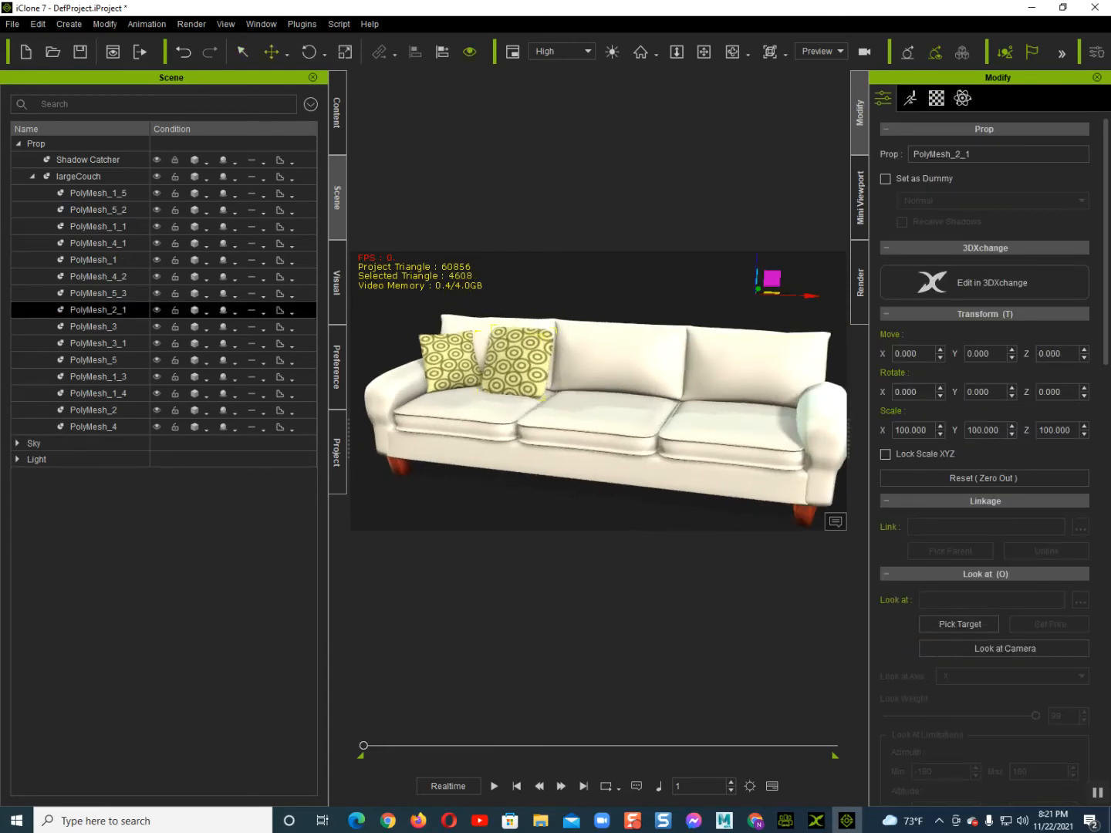
{"action": "mouse_move", "coordinate": [772, 293]}
{"action": "left_mouse_down"}
{"action": "mouse_move", "coordinate": [772, 364]}
{"action": "mouse_move", "coordinate": [774, 329]}
{"action": "mouse_move", "coordinate": [758, 306]}
{"action": "left_mouse_up"}
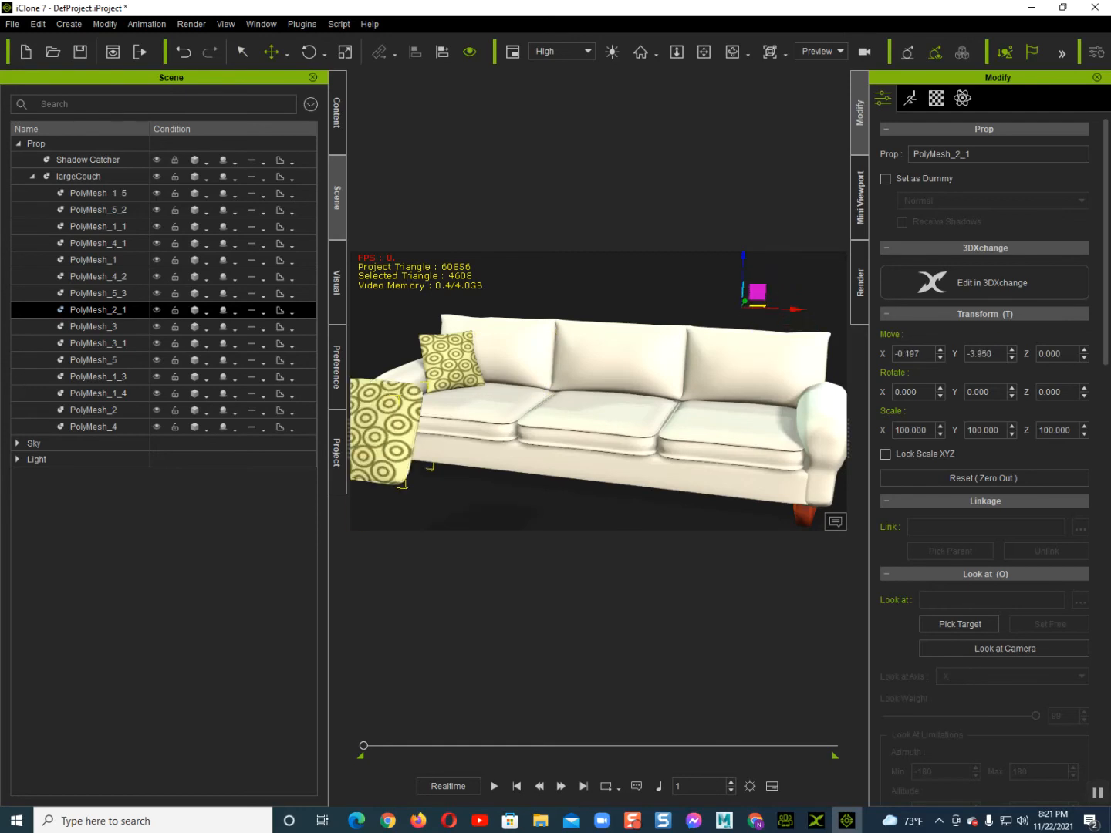
{"action": "key", "text": "ctrl+z"}
- Set the pivot of the patterned cushion PolyMesh_2_1 to its bottom-centre point using the pivot quick-set grid
{"action": "scroll", "coordinate": [983, 455], "scroll_direction": "down", "scroll_amount": 5}
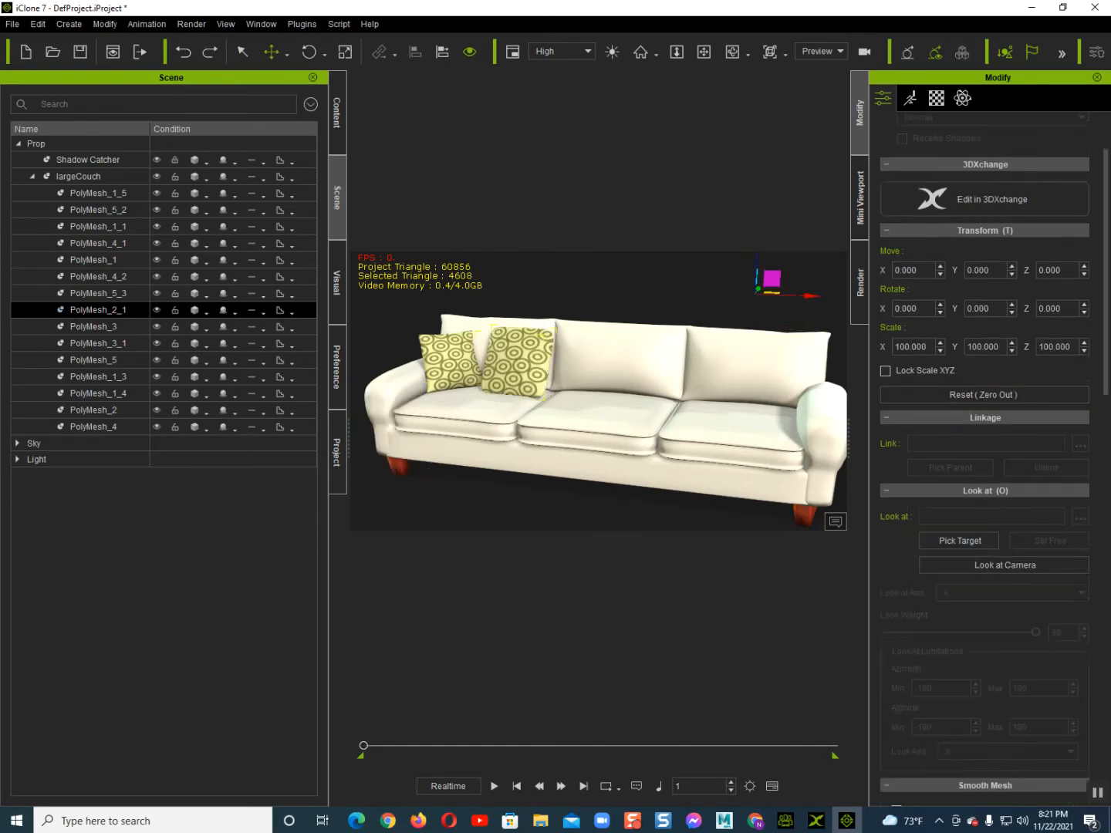
{"action": "scroll", "coordinate": [984, 454], "scroll_direction": "down", "scroll_amount": 5}
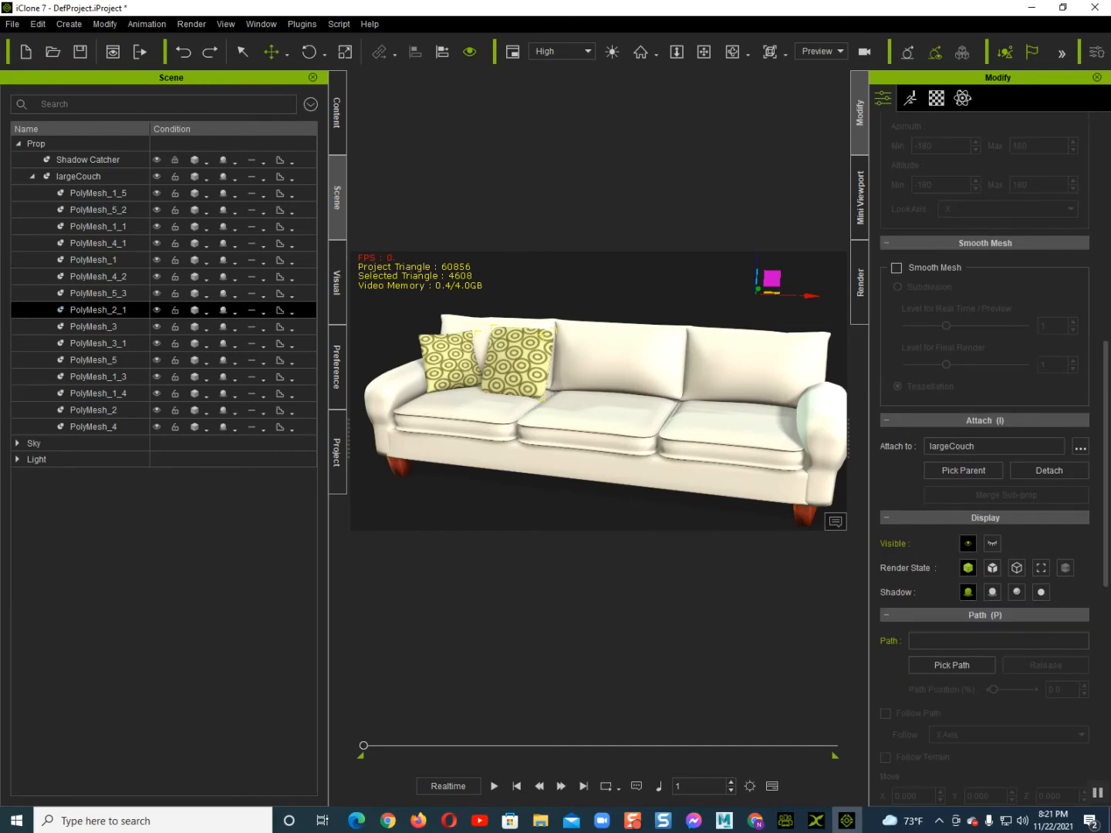
{"action": "scroll", "coordinate": [984, 455], "scroll_direction": "down", "scroll_amount": 5}
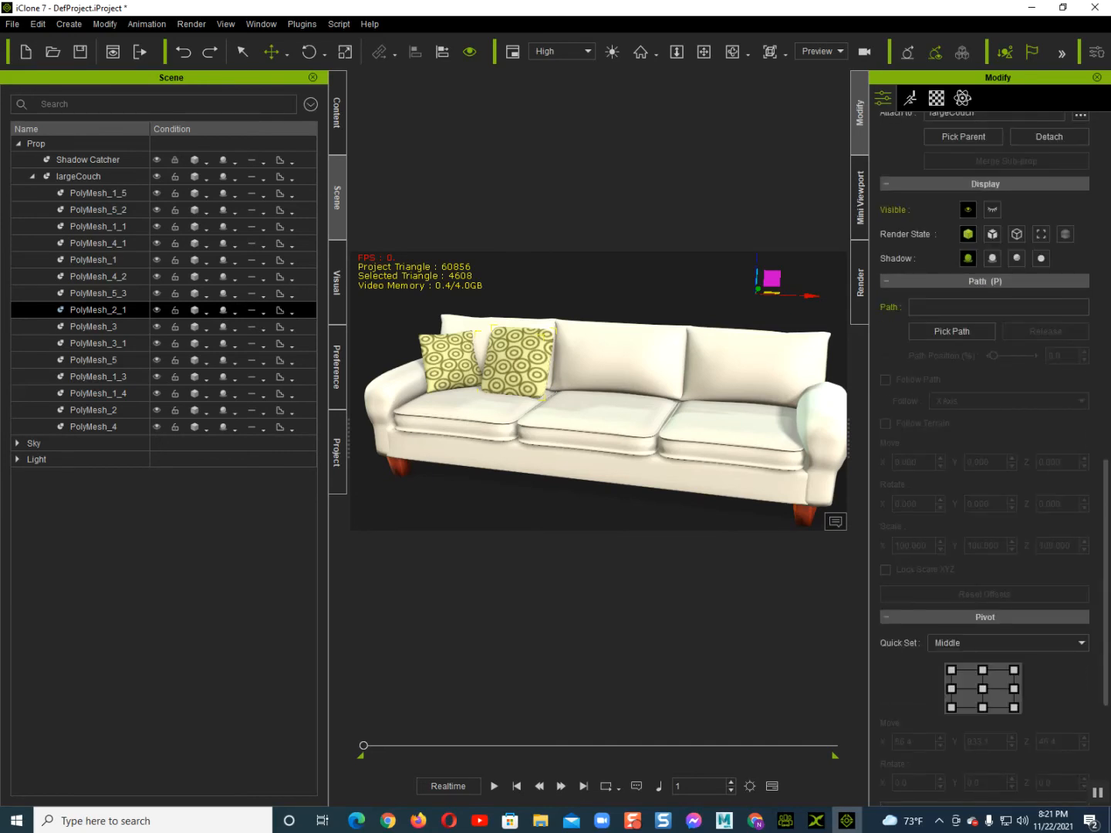
{"action": "left_click", "coordinate": [981, 705]}
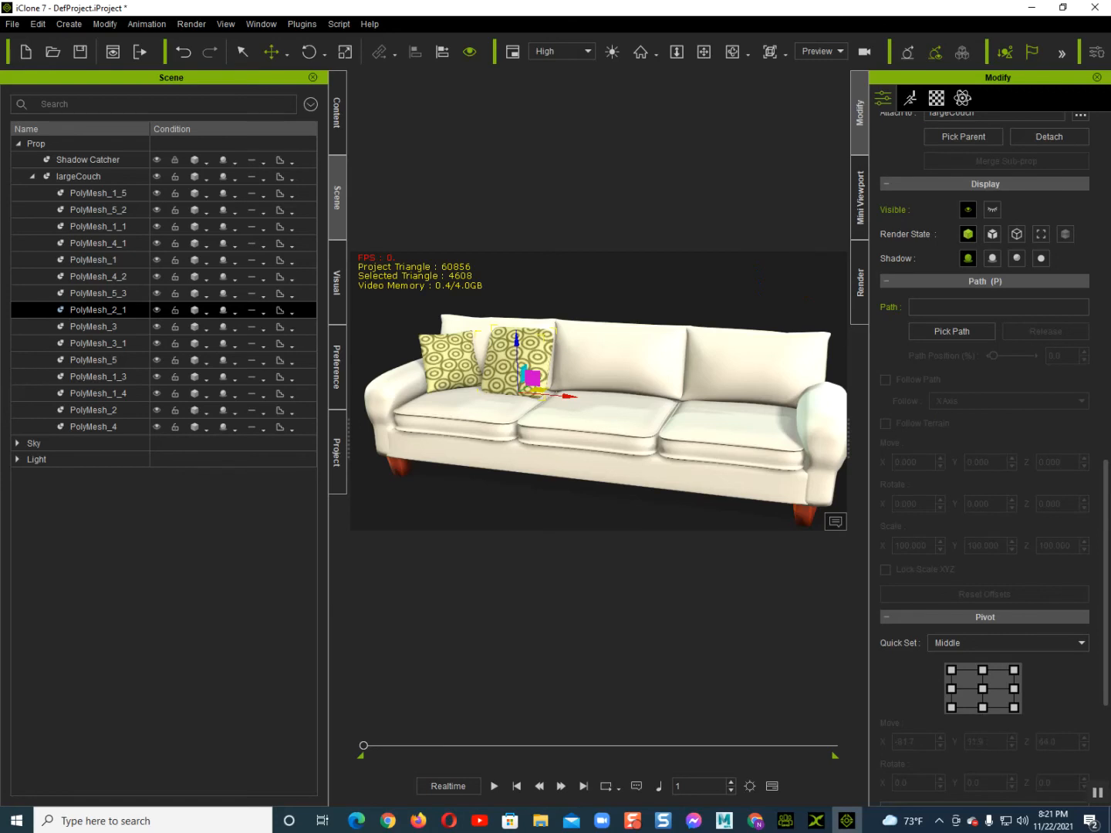
- Try offsetting the cushion's pivot to X 42.5 in pivot editing mode, and undo the change
{"action": "right_click_drag", "start_coordinate": [599, 416], "coordinate": [620, 456]}
{"action": "scroll", "coordinate": [984, 455], "scroll_direction": "down", "scroll_amount": 1}
{"action": "scroll", "coordinate": [984, 726], "scroll_direction": "down", "scroll_amount": 1}
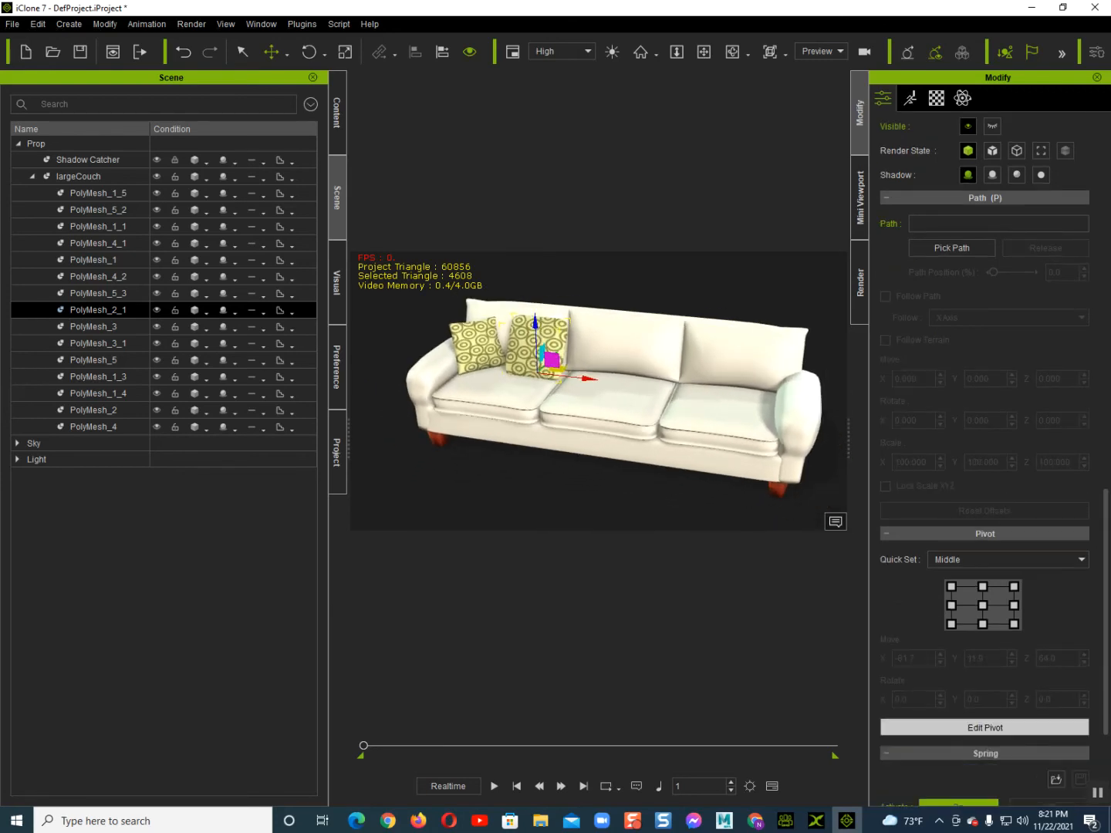
{"action": "left_click_drag", "start_coordinate": [939, 657], "coordinate": [940, 562]}
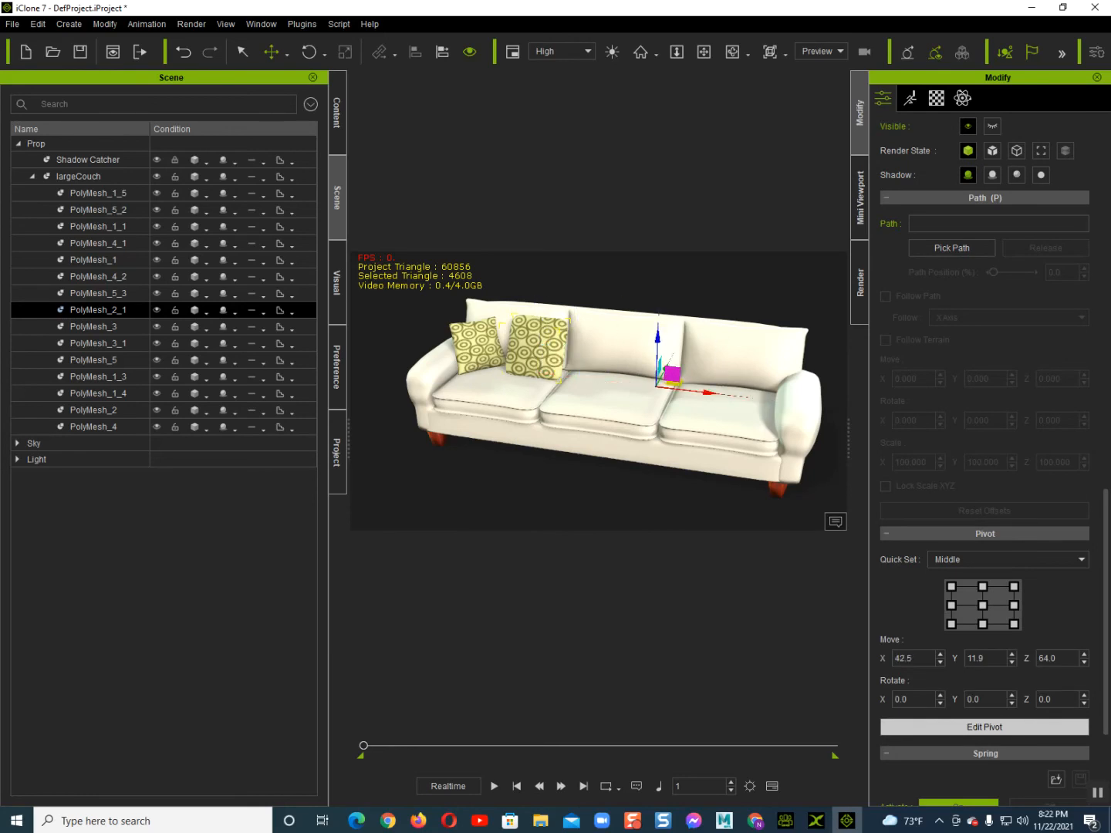
{"action": "left_click", "coordinate": [984, 726]}
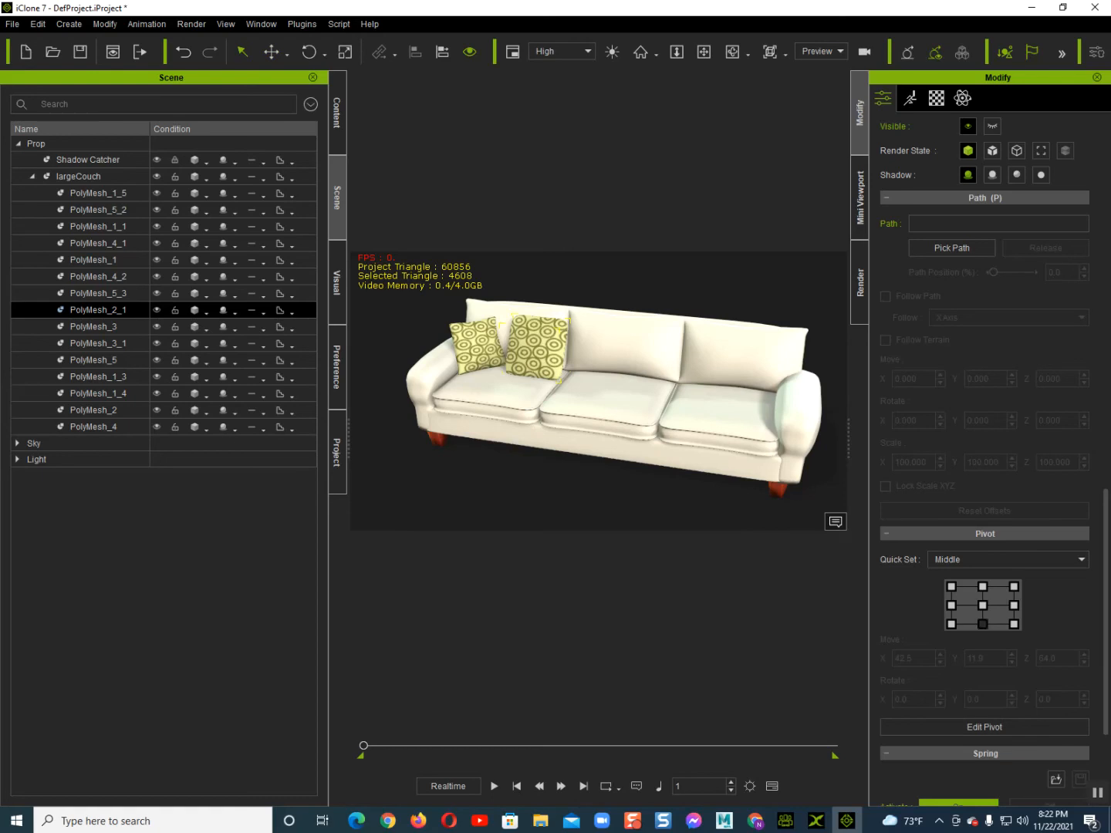
{"action": "right_click_drag", "start_coordinate": [559, 369], "coordinate": [528, 383], "text": "alt"}
{"action": "left_click_drag", "start_coordinate": [560, 372], "coordinate": [602, 375]}
{"action": "key", "text": "ctrl+z"}
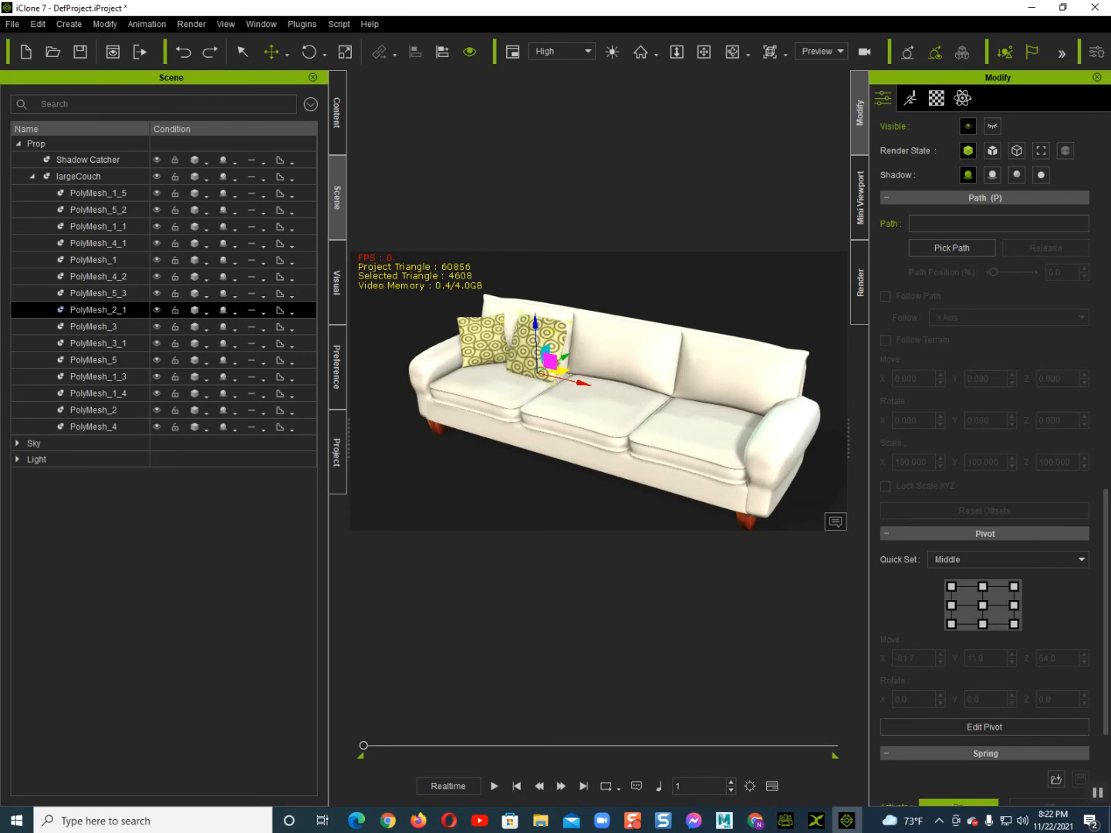
- Select the whole largeCouch, switch to 3DXchange to inspect the original couch's colour and cushions up close, and return to iClone
{"action": "double_click", "coordinate": [78, 176]}
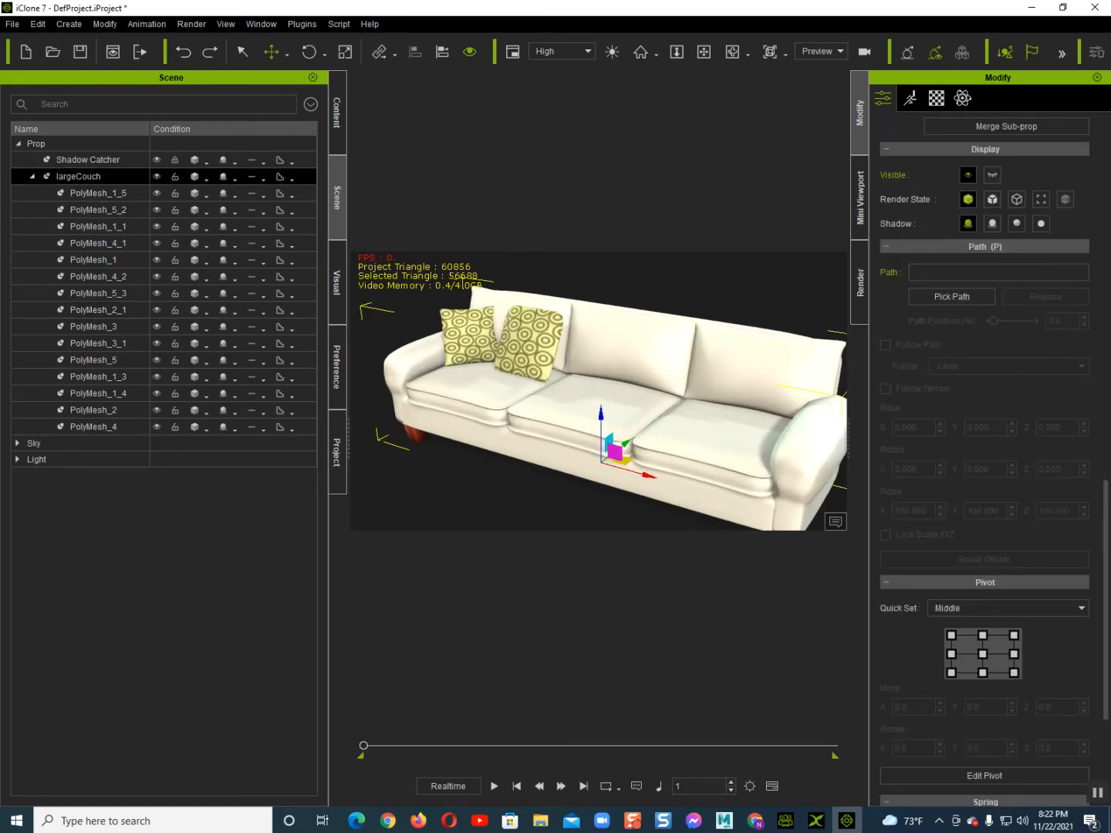
{"action": "left_click", "coordinate": [816, 821]}
{"action": "right_click_drag", "start_coordinate": [571, 416], "coordinate": [463, 470]}
{"action": "scroll", "coordinate": [570, 412], "scroll_direction": "up", "scroll_amount": 10}
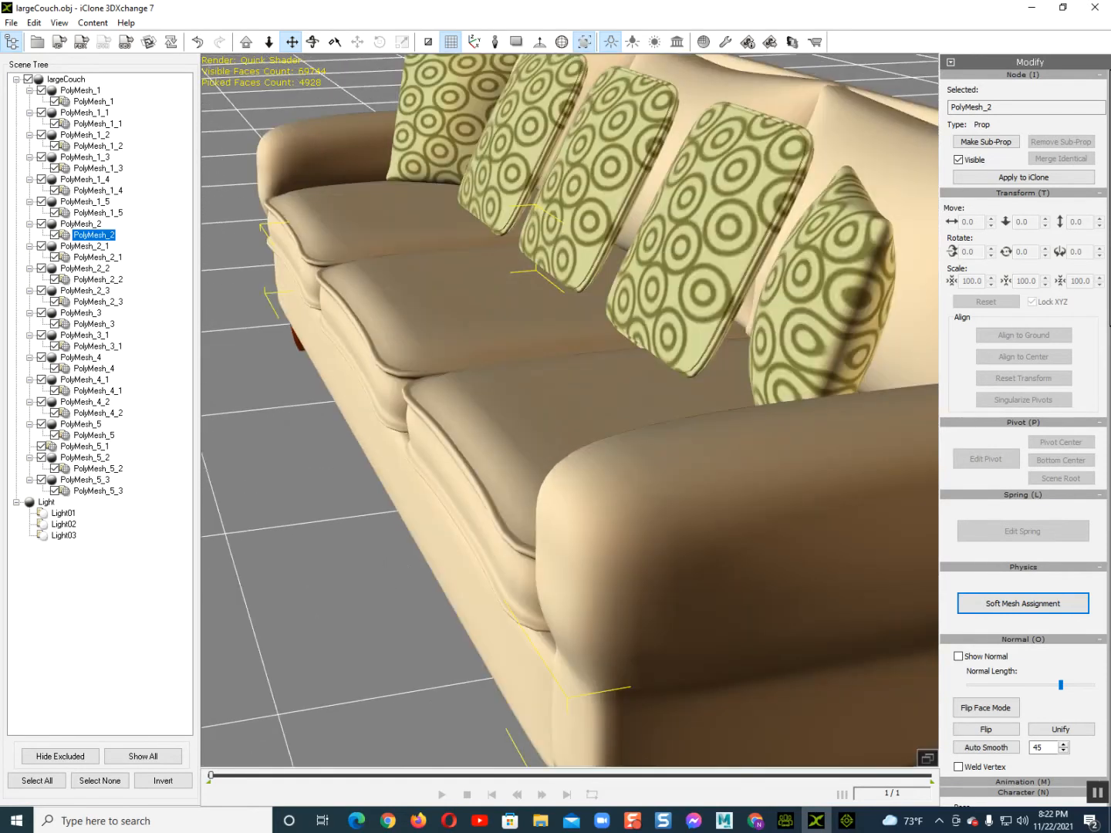
{"action": "right_click_drag", "start_coordinate": [571, 412], "coordinate": [524, 382]}
{"action": "left_click", "coordinate": [845, 821]}
{"action": "scroll", "coordinate": [524, 381], "scroll_direction": "up", "scroll_amount": 3}
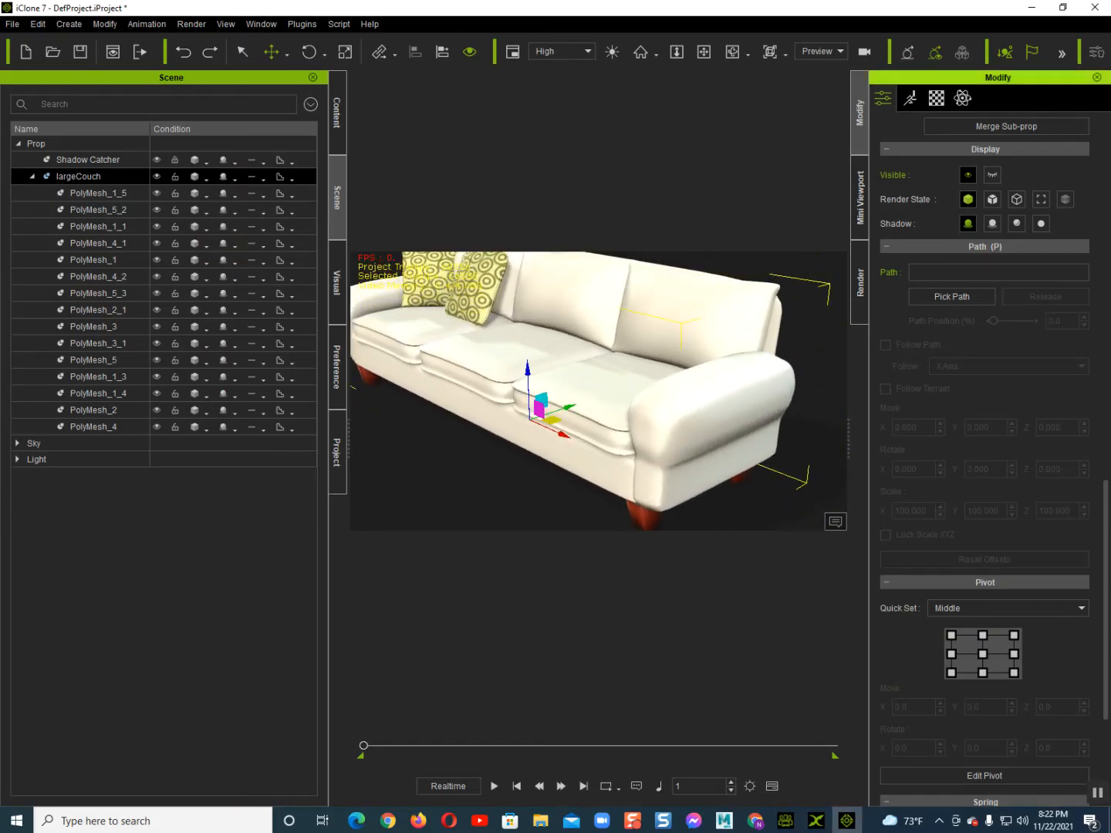
- Open the couch's material list, select the materials from PolyMesh_5_1 to PolyMesh_5, and examine their texture and material settings
{"action": "left_click", "coordinate": [935, 97]}
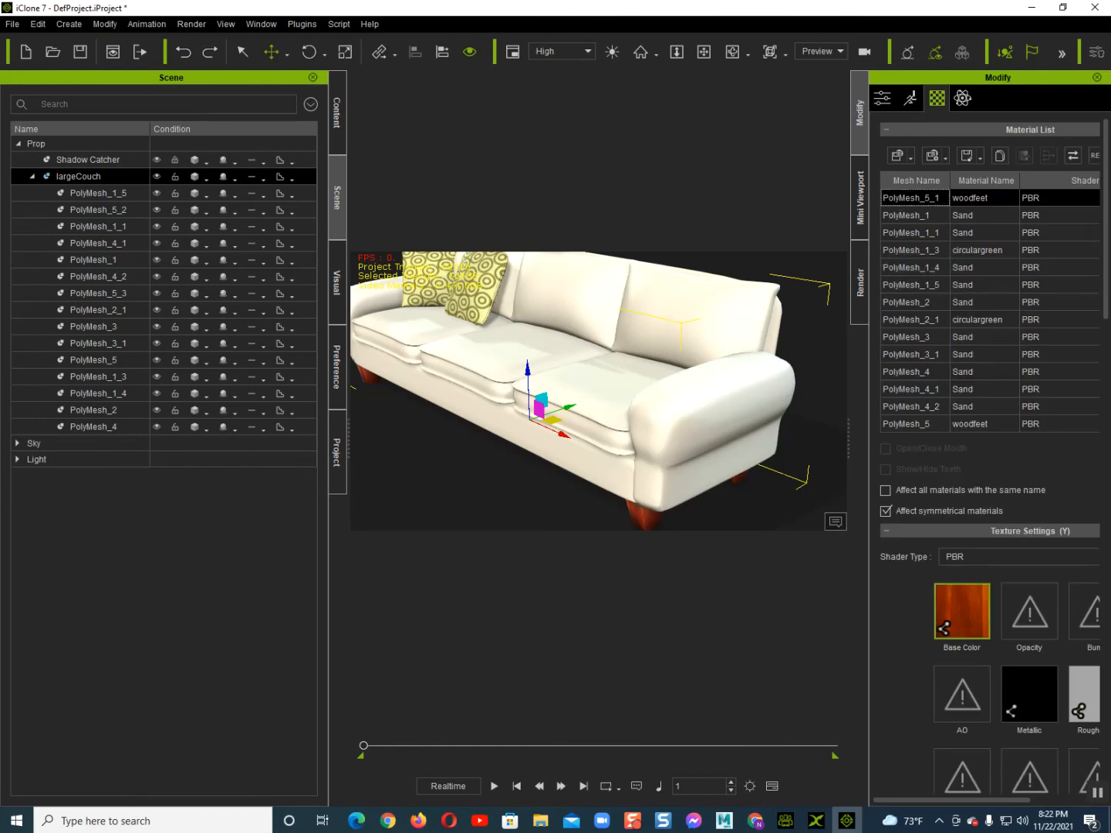
{"action": "key", "text": "shift+Down"}
{"action": "key", "text": "shift+Down"}
{"action": "key", "text": "shift+Down"}
{"action": "key", "text": "shift+Down"}
{"action": "key", "text": "shift+Down"}
{"action": "key", "text": "shift+Down"}
{"action": "key", "text": "shift+Down"}
{"action": "key", "text": "shift+Down"}
{"action": "key", "text": "shift+Down"}
{"action": "key", "text": "shift+Down"}
{"action": "key", "text": "shift+Down"}
{"action": "key", "text": "shift+Down"}
{"action": "key", "text": "shift+Down"}
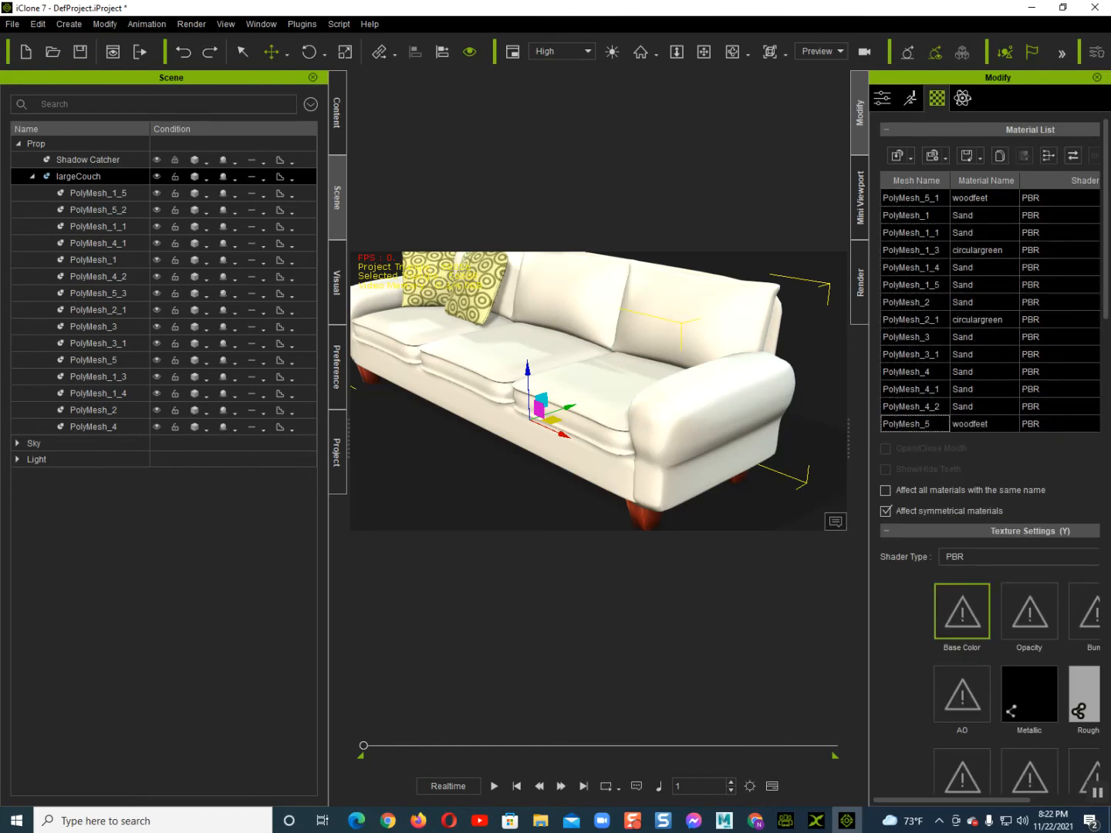
{"action": "scroll", "coordinate": [989, 455], "scroll_direction": "down", "scroll_amount": 10}
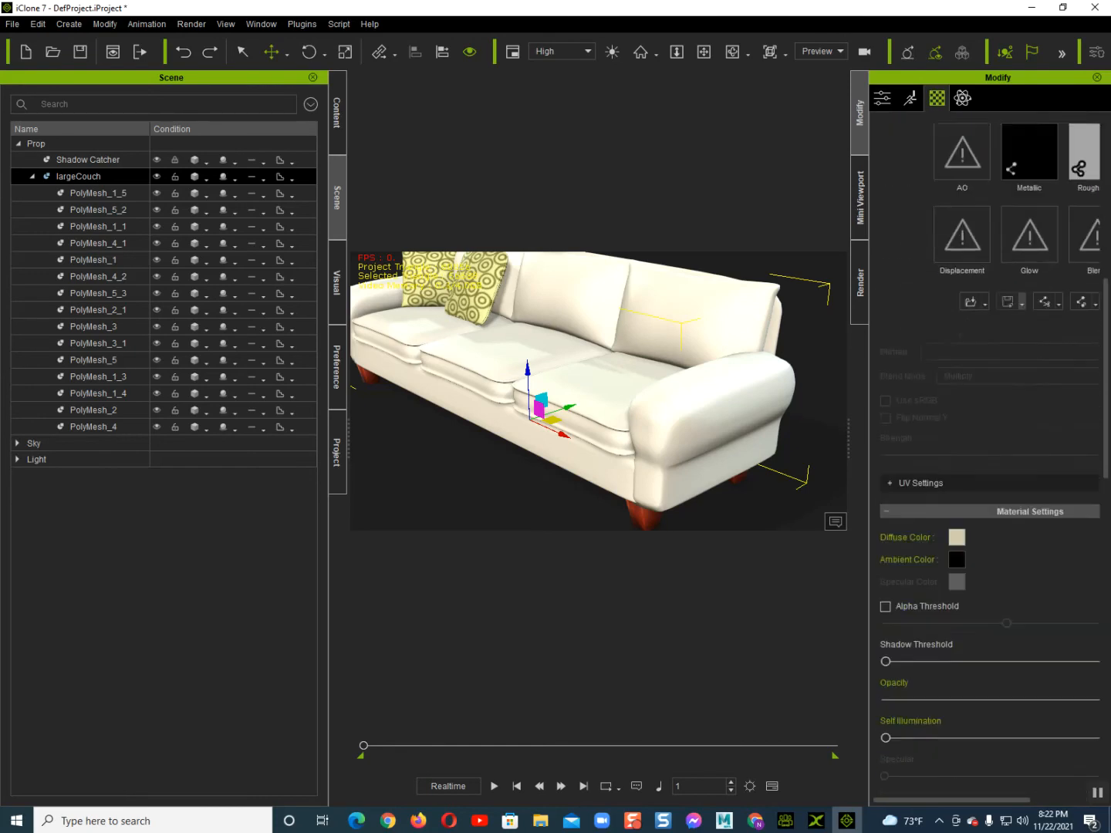
{"action": "scroll", "coordinate": [989, 455], "scroll_direction": "up", "scroll_amount": 8}
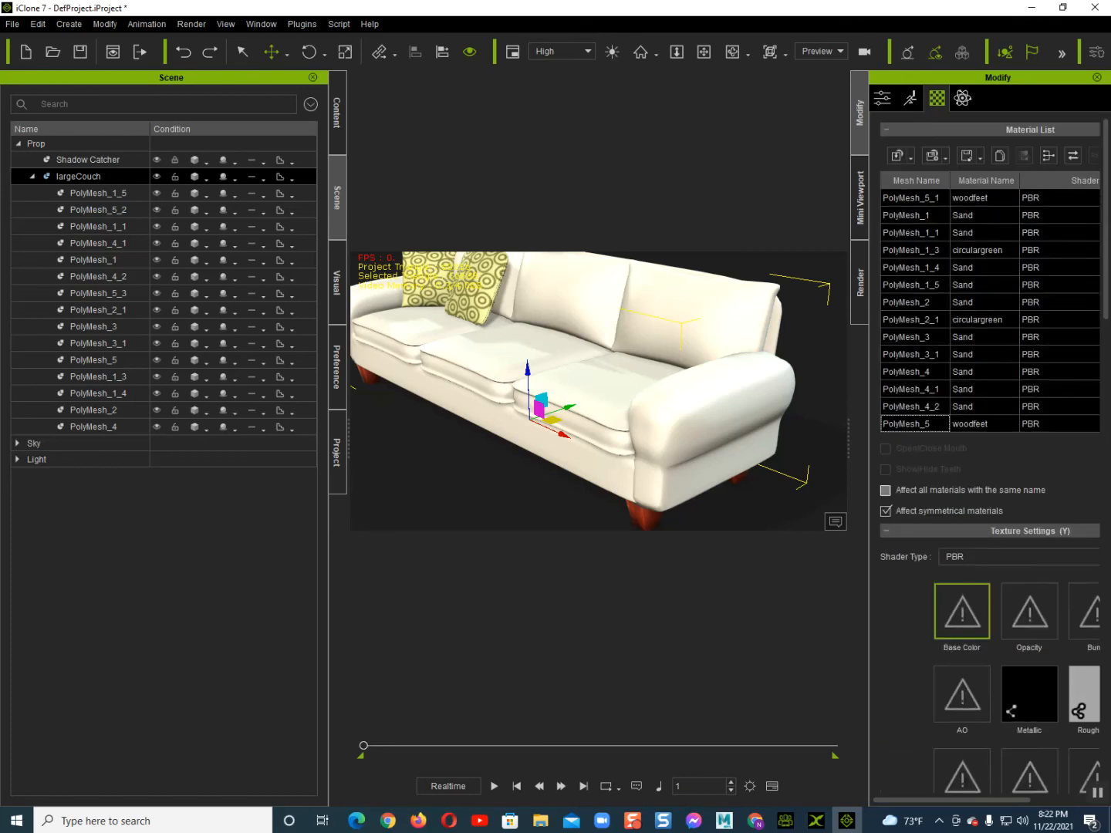
{"action": "scroll", "coordinate": [989, 454], "scroll_direction": "down", "scroll_amount": 4}
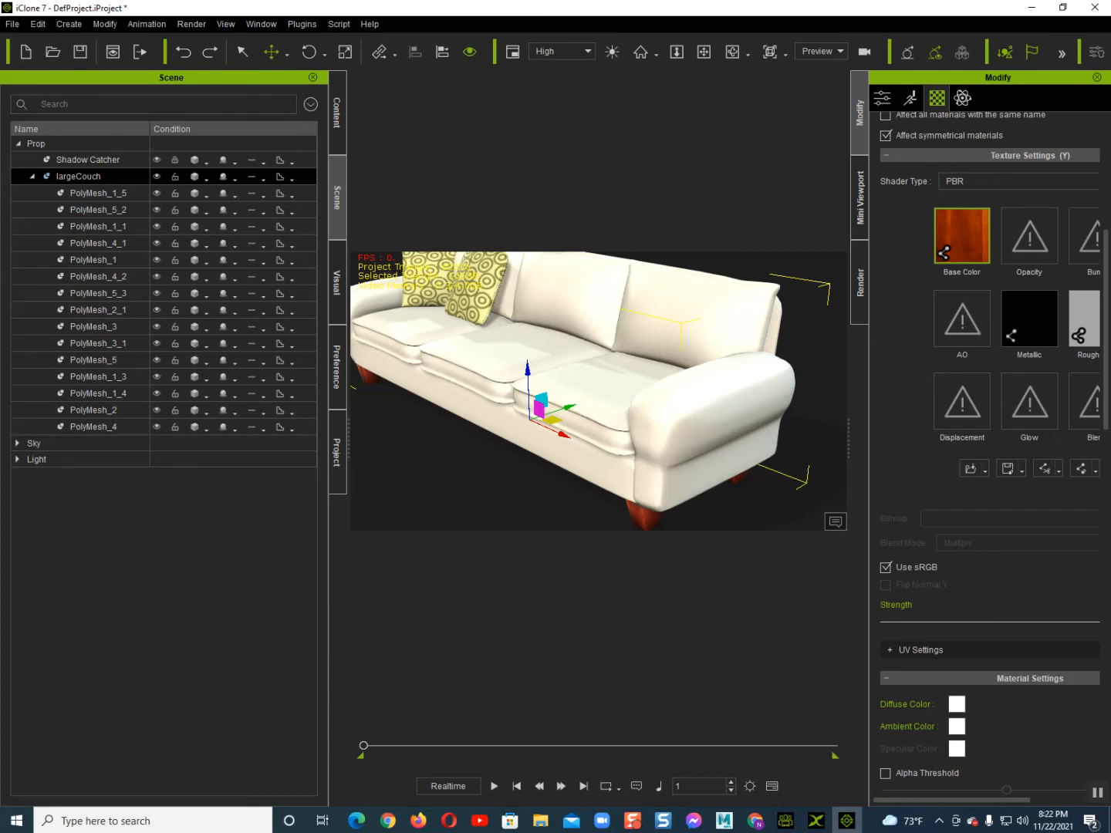
- Widen the Modify panel and examine the textures and diffuse colours of materials PolyMesh_1 through PolyMesh_1_5 individually
{"action": "left_click_drag", "start_coordinate": [847, 420], "coordinate": [753, 424]}
{"action": "scroll", "coordinate": [937, 309], "scroll_direction": "up", "scroll_amount": 5}
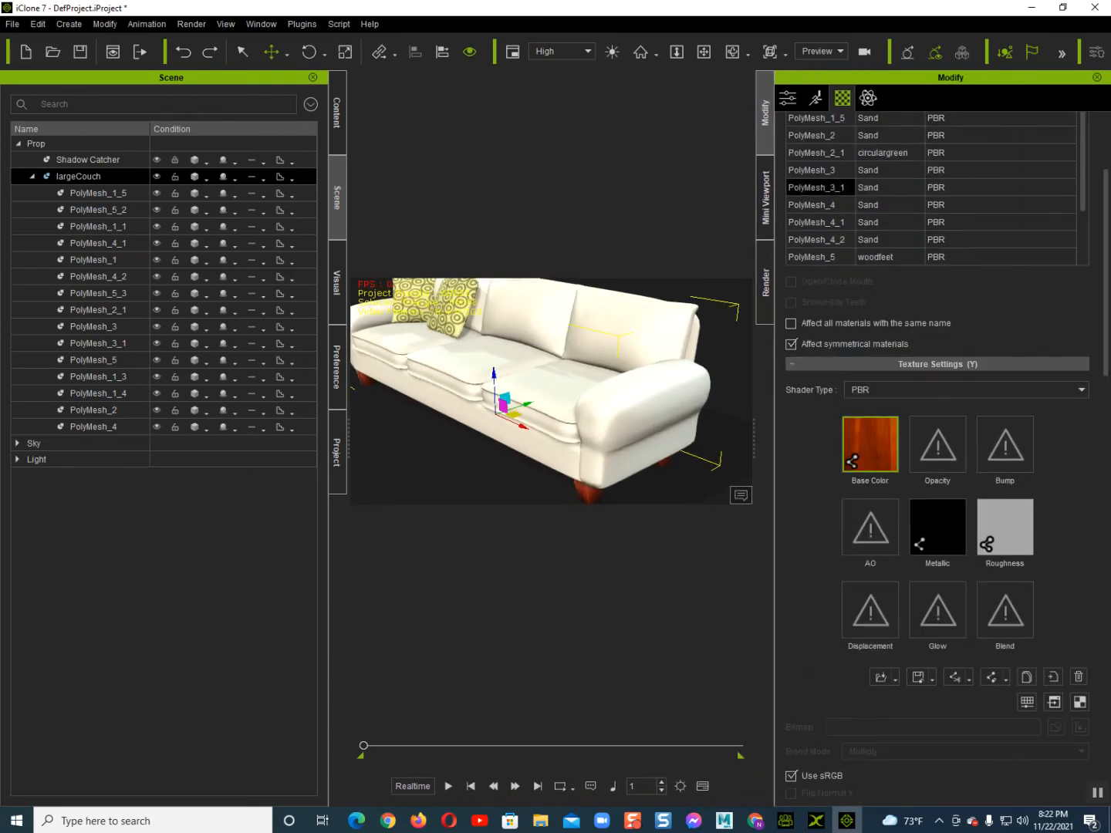
{"action": "left_click", "coordinate": [820, 216]}
{"action": "scroll", "coordinate": [868, 258], "scroll_direction": "down", "scroll_amount": 5}
{"action": "scroll", "coordinate": [829, 316], "scroll_direction": "up", "scroll_amount": 5}
{"action": "left_click", "coordinate": [818, 232]}
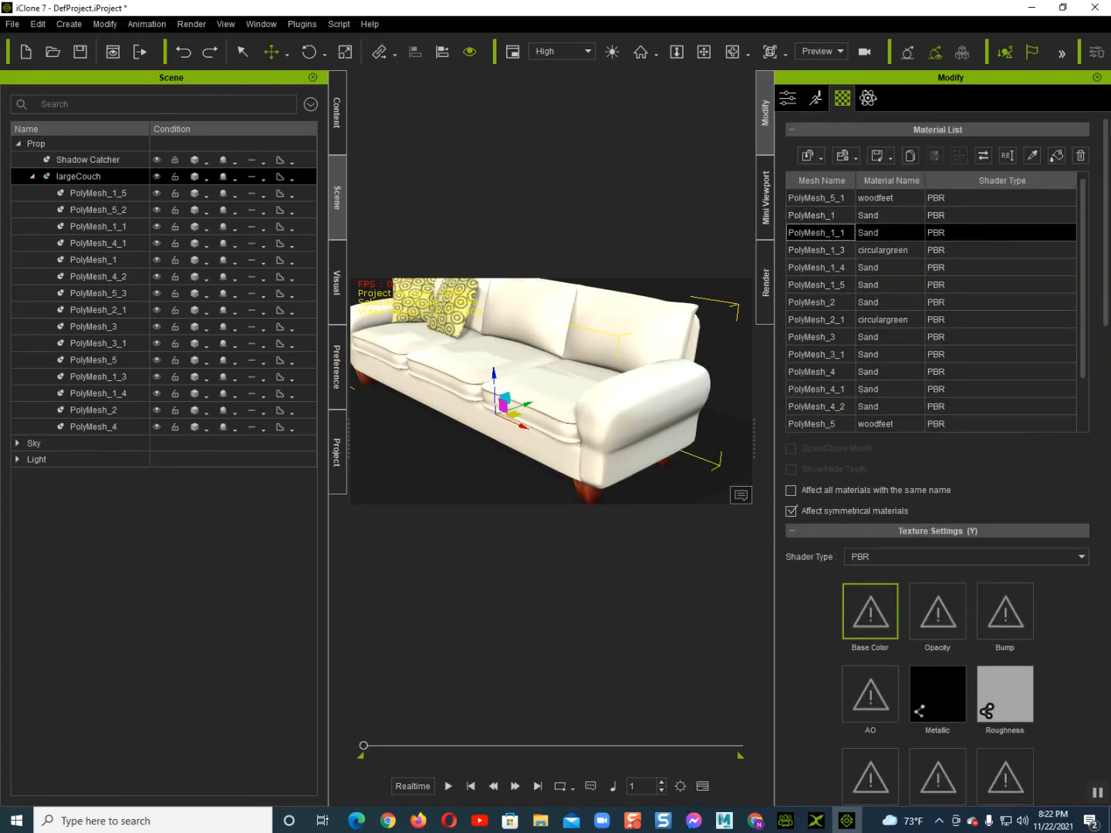
{"action": "scroll", "coordinate": [818, 250], "scroll_direction": "down", "scroll_amount": 5}
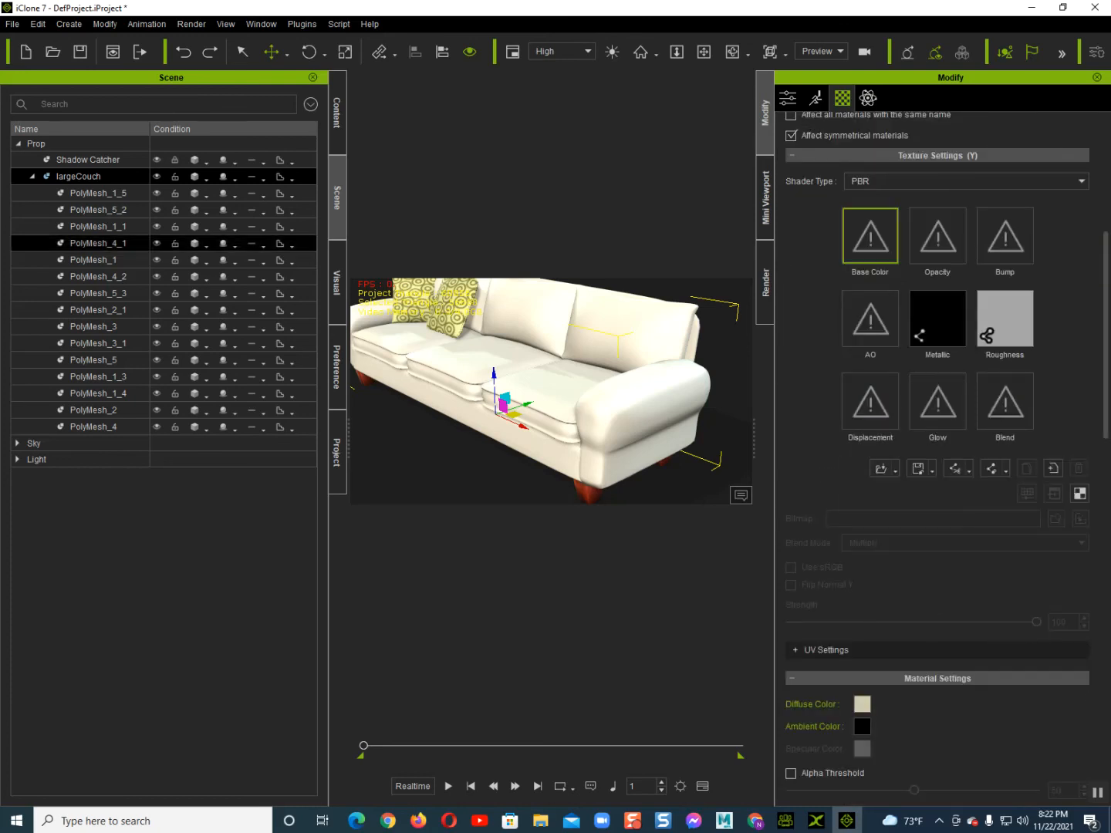
{"action": "scroll", "coordinate": [847, 304], "scroll_direction": "up", "scroll_amount": 9}
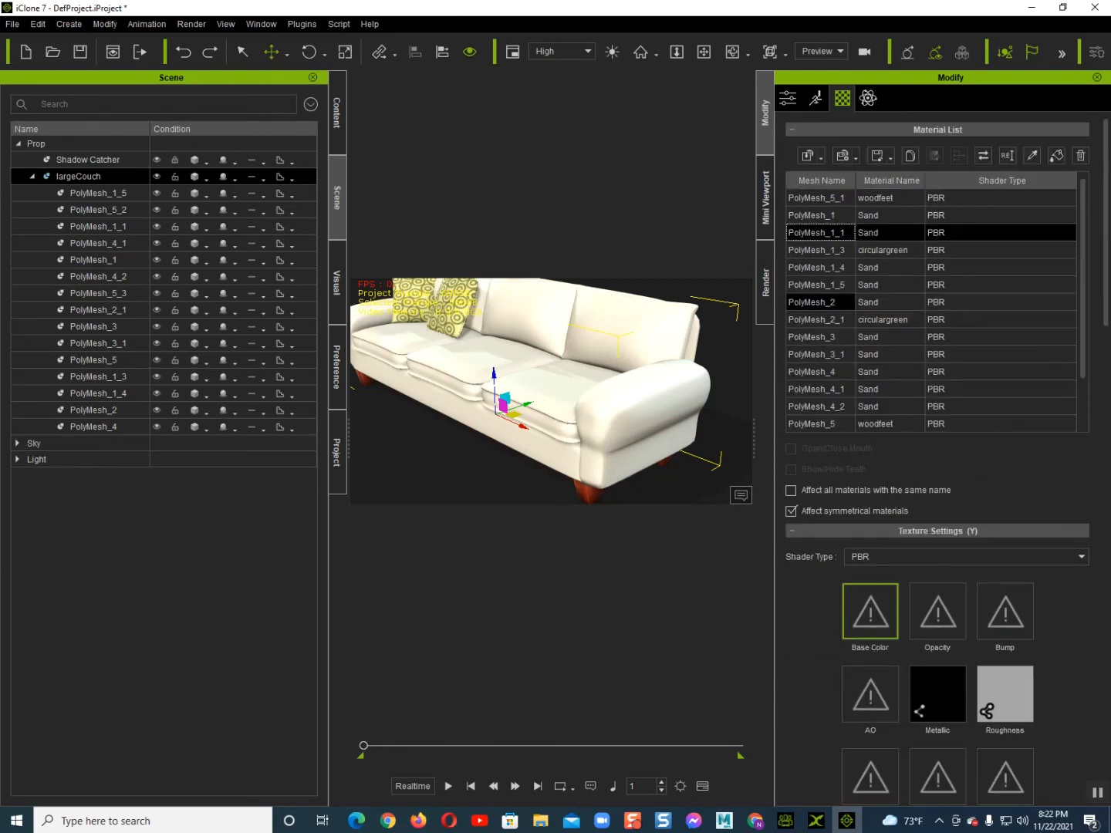
{"action": "left_click", "coordinate": [823, 250]}
{"action": "scroll", "coordinate": [937, 432], "scroll_direction": "down", "scroll_amount": 5}
{"action": "scroll", "coordinate": [937, 347], "scroll_direction": "up", "scroll_amount": 5}
{"action": "left_click", "coordinate": [816, 267]}
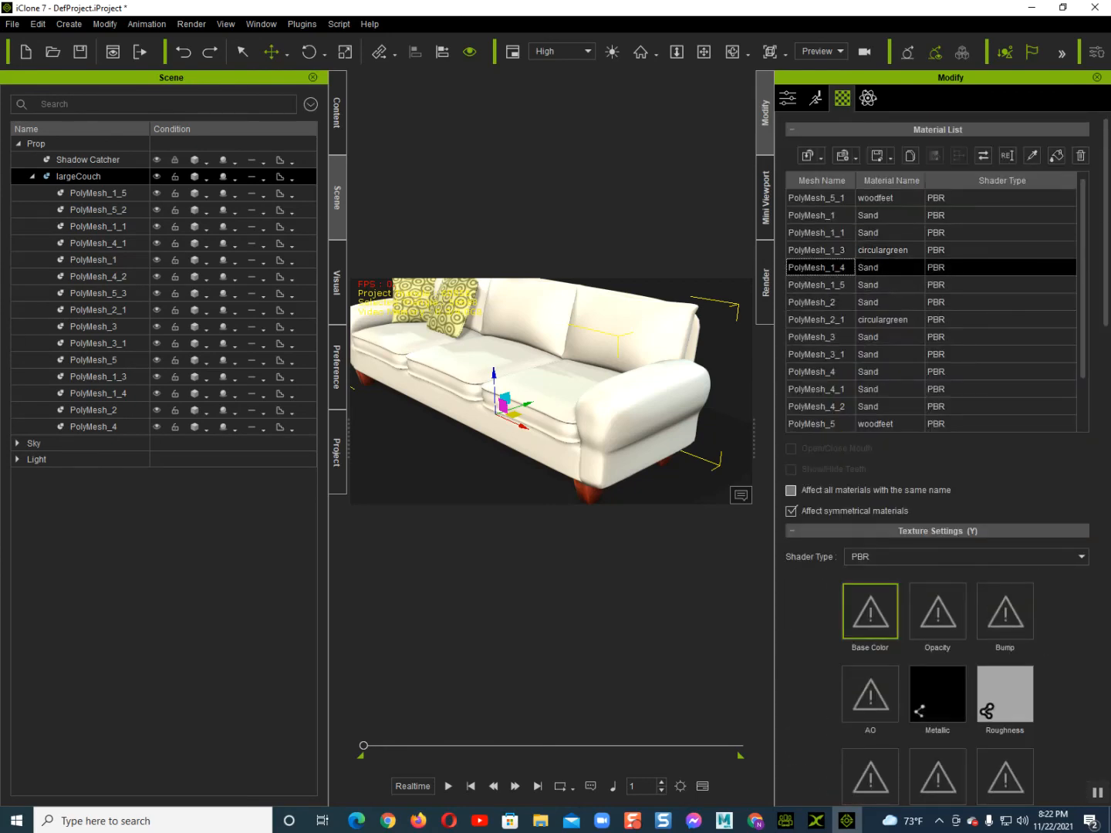
{"action": "left_click", "coordinate": [818, 285]}
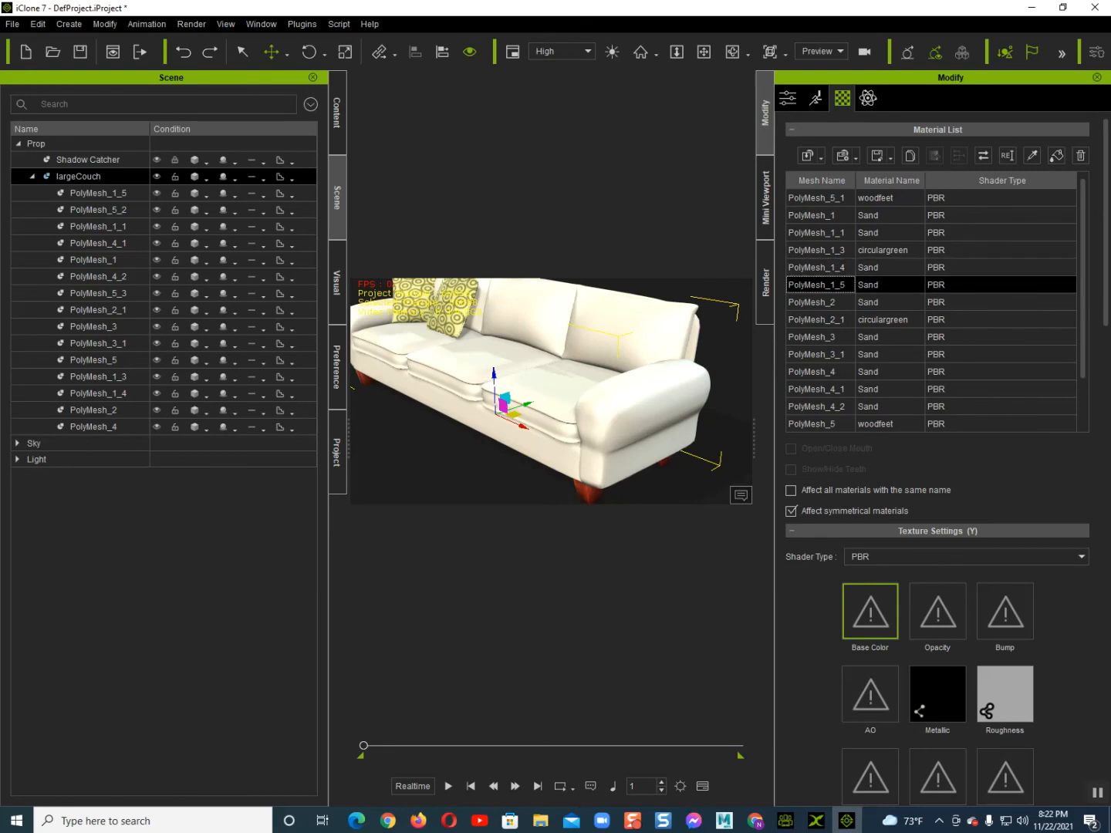
- Examine the base colour textures of the remaining couch materials from PolyMesh_2 through PolyMesh_5_2
{"action": "left_click", "coordinate": [818, 302]}
{"action": "left_click", "coordinate": [817, 319]}
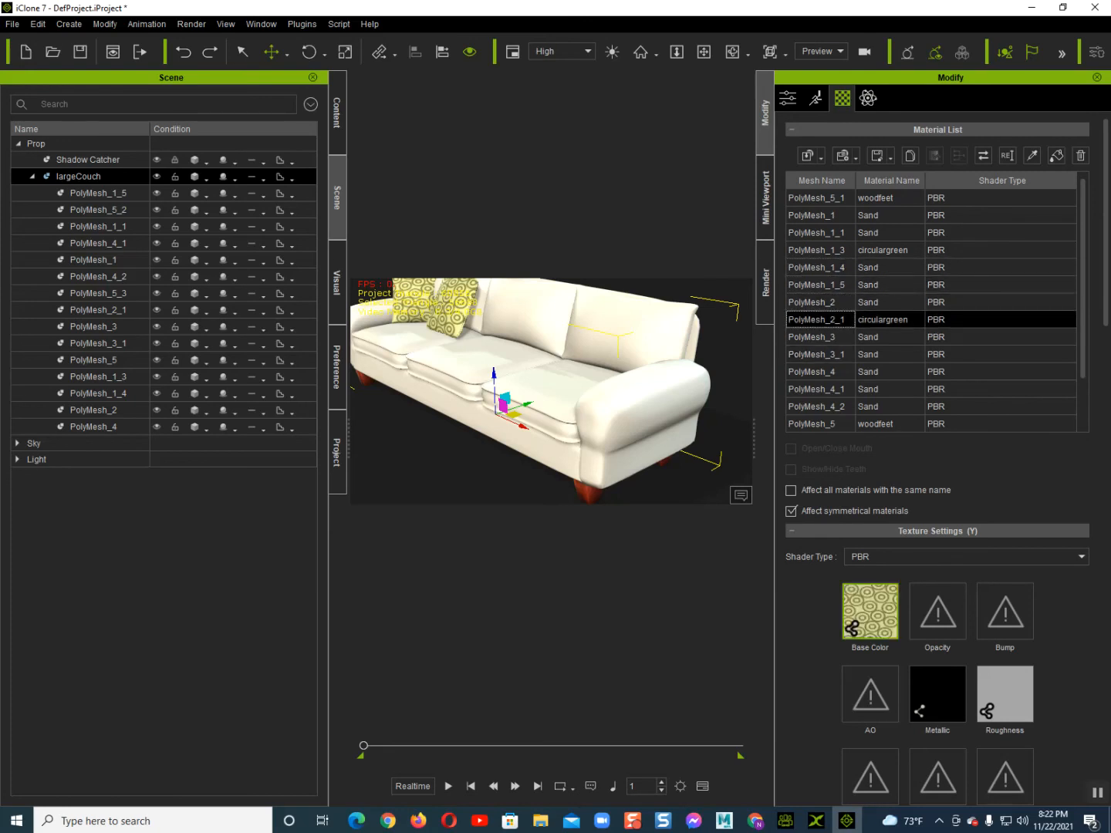
{"action": "left_click", "coordinate": [817, 337]}
{"action": "left_click", "coordinate": [817, 354]}
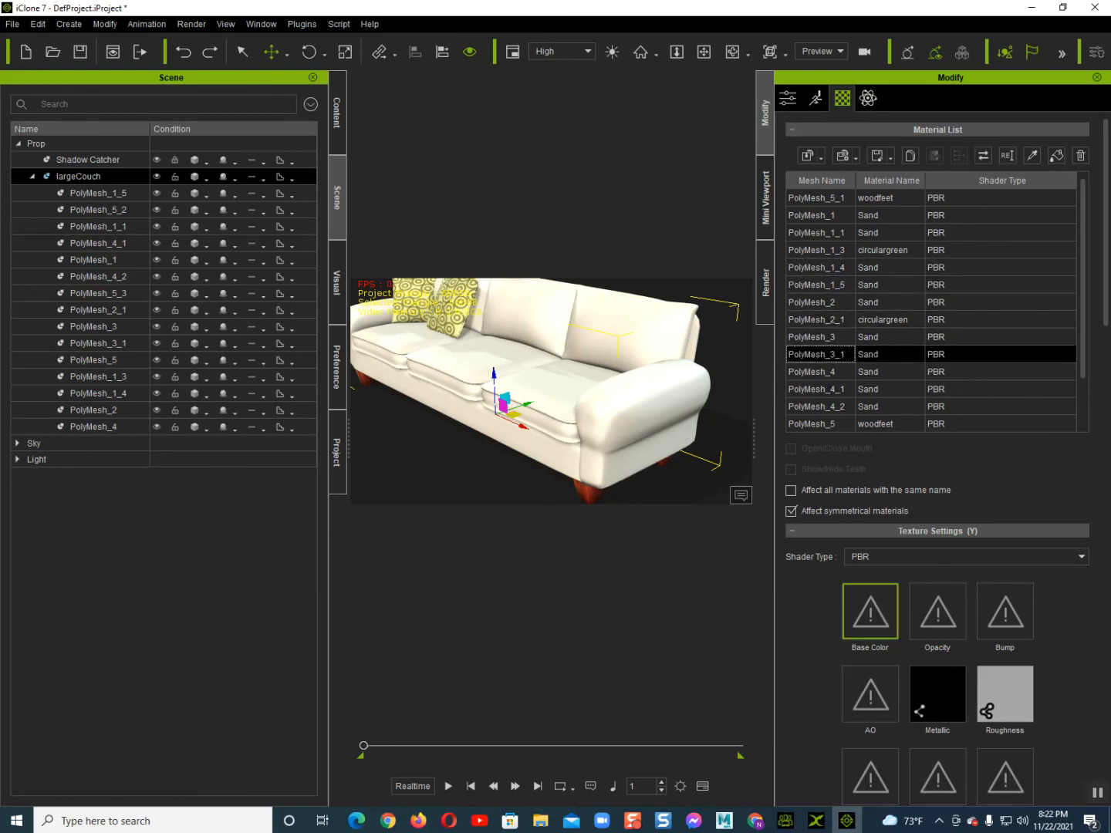
{"action": "left_click", "coordinate": [816, 371]}
{"action": "left_click", "coordinate": [816, 389]}
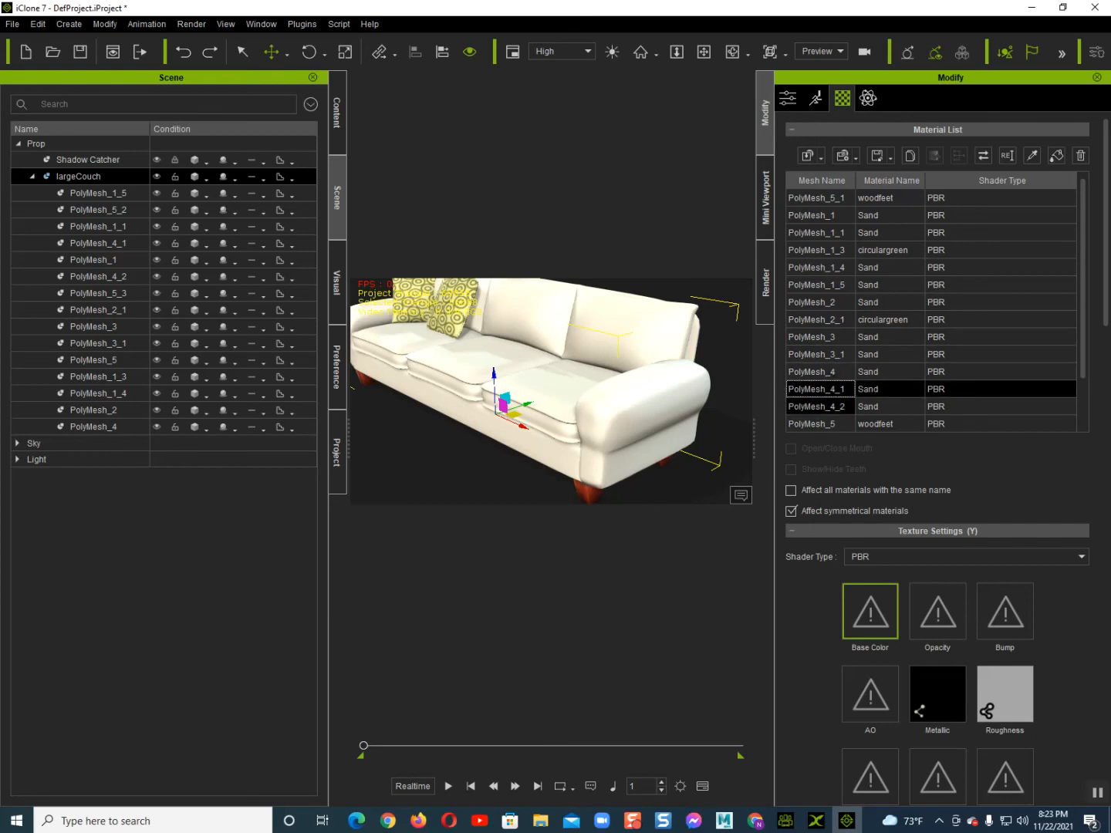
{"action": "left_click", "coordinate": [818, 406]}
{"action": "left_click", "coordinate": [817, 424]}
{"action": "scroll", "coordinate": [937, 309], "scroll_direction": "down", "scroll_amount": 2}
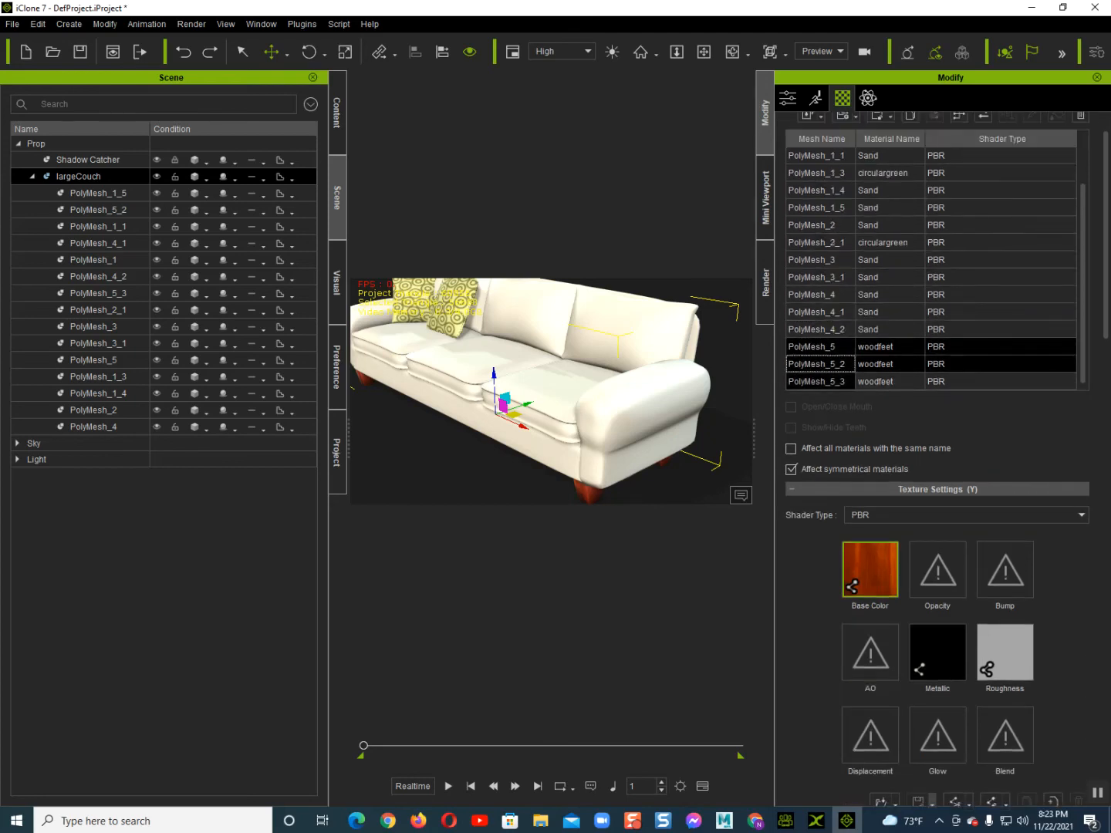
{"action": "left_click", "coordinate": [818, 364]}
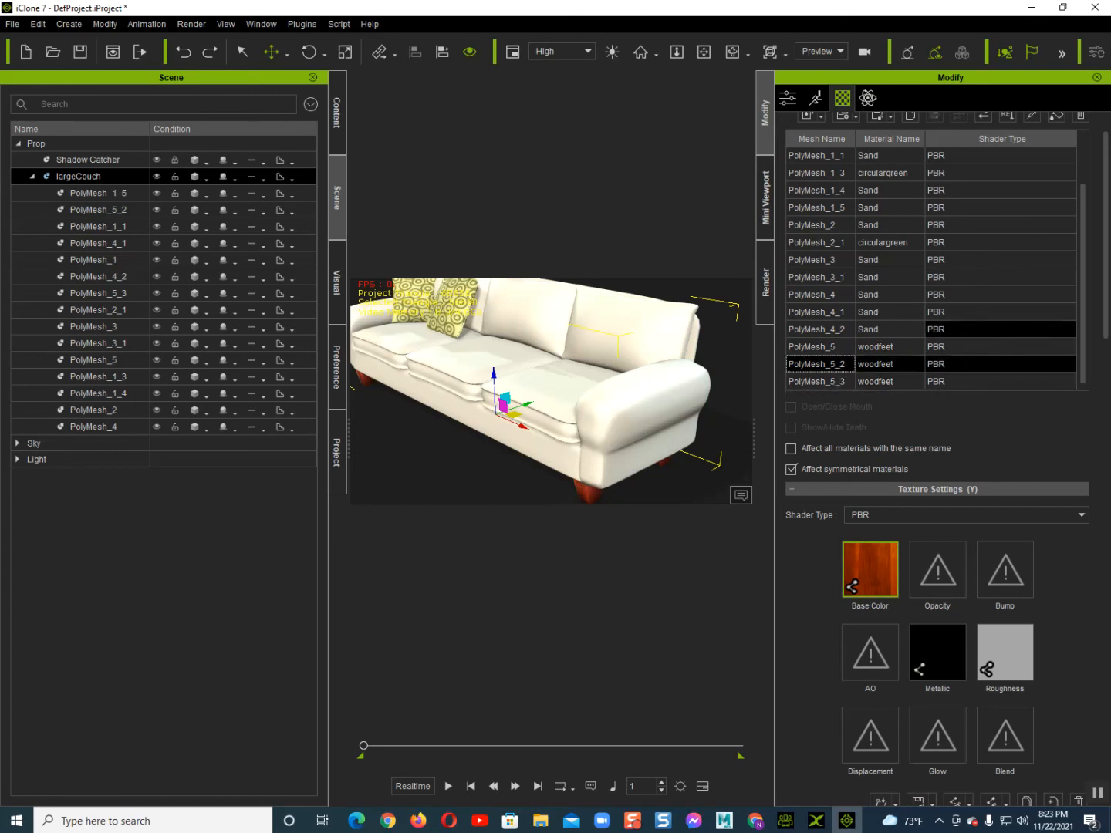
{"action": "scroll", "coordinate": [1003, 293], "scroll_direction": "up", "scroll_amount": 3}
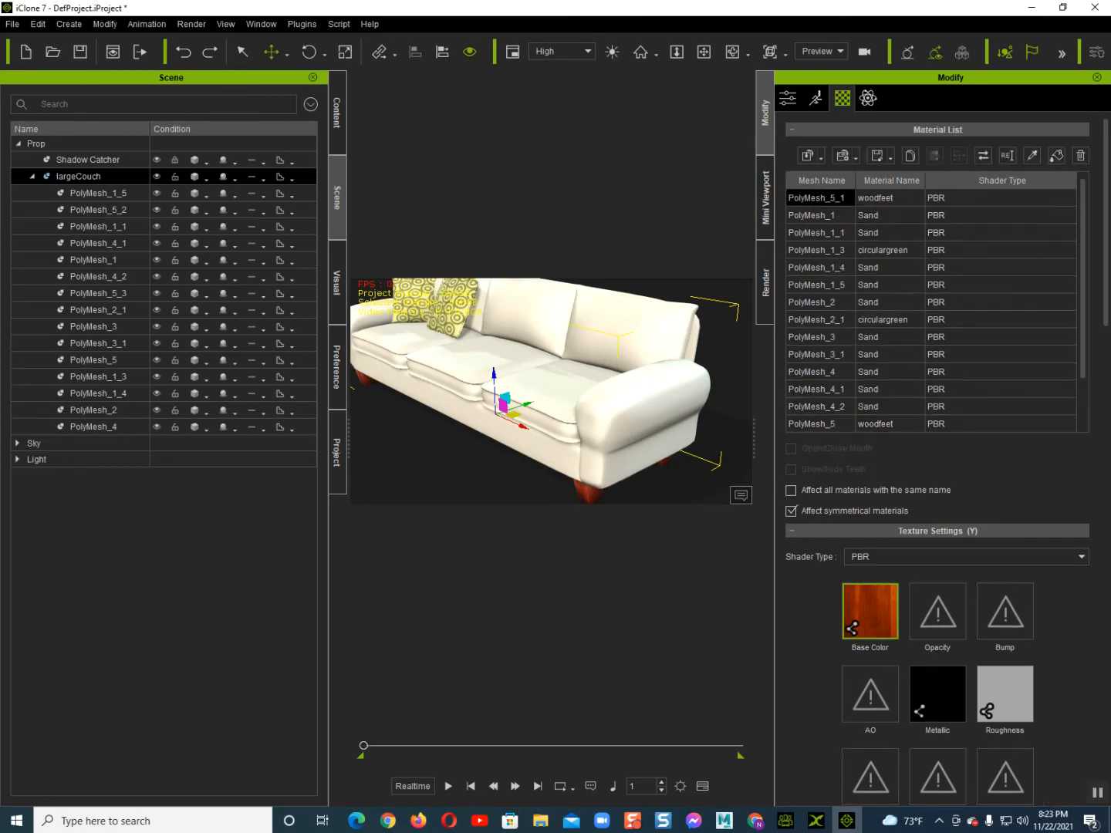
- Brighten the diffuse colour of the PolyMesh_1_1 Sand material to #fff3d2 and check the couch
{"action": "left_click", "coordinate": [819, 198]}
{"action": "left_click", "coordinate": [819, 216]}
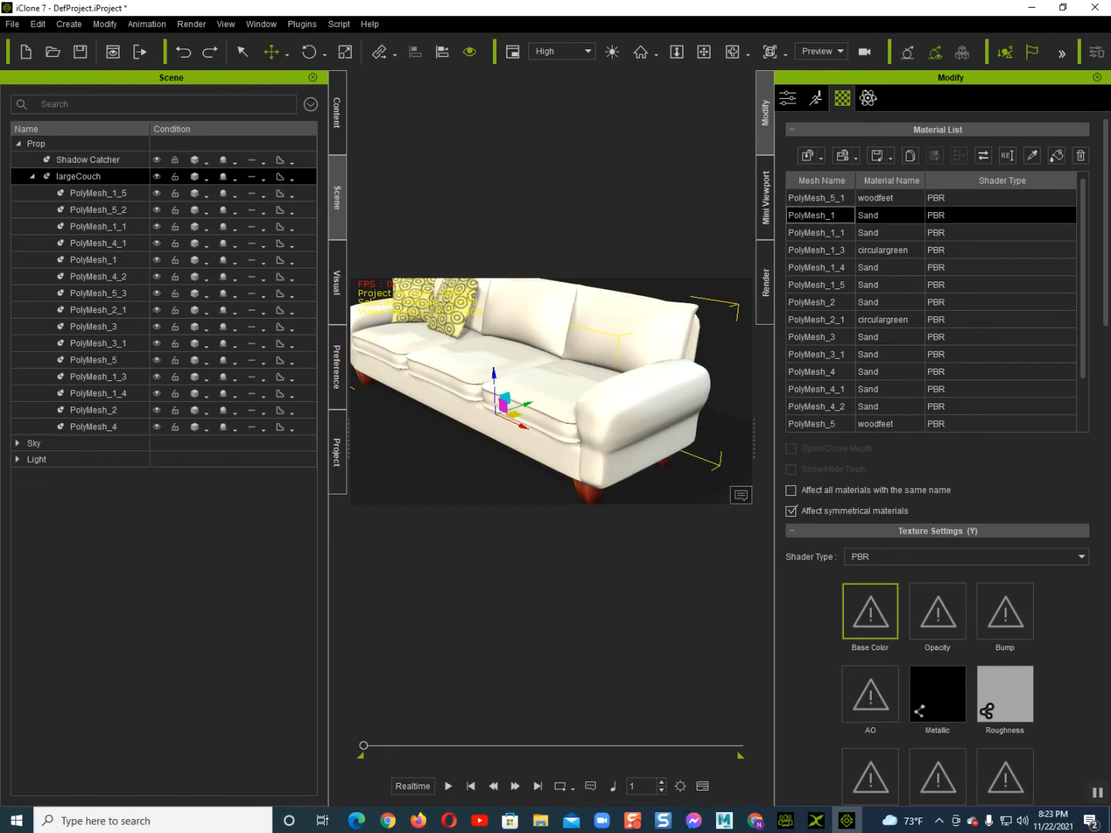
{"action": "left_click", "coordinate": [819, 233]}
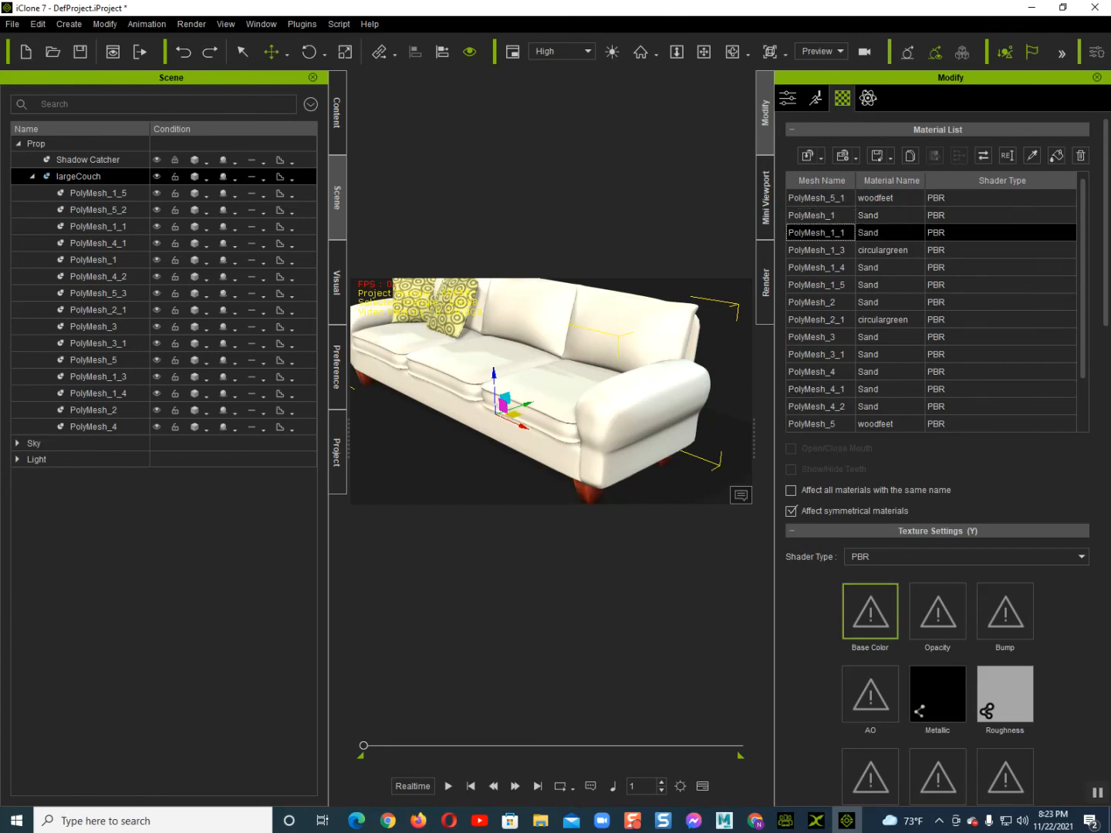
{"action": "scroll", "coordinate": [937, 454], "scroll_direction": "down", "scroll_amount": 6}
{"action": "left_click", "coordinate": [861, 621]}
{"action": "left_click_drag", "start_coordinate": [717, 304], "coordinate": [718, 279]}
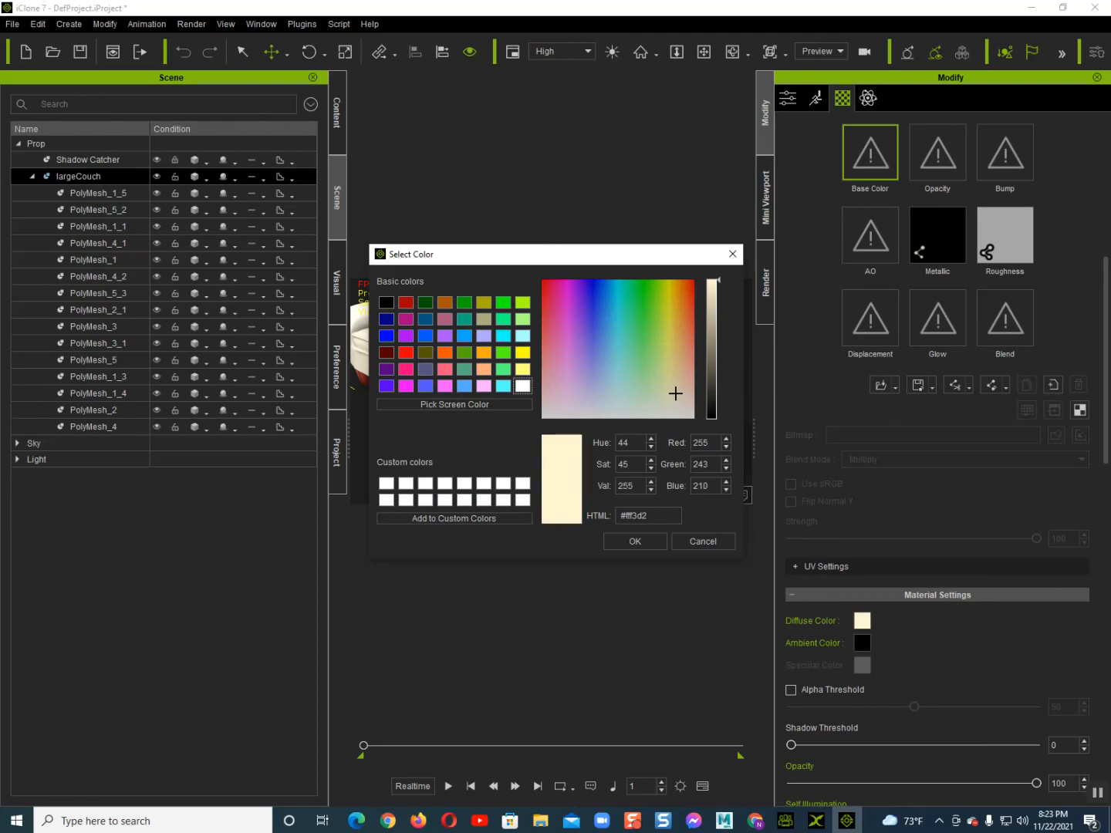
{"action": "left_click", "coordinate": [635, 541]}
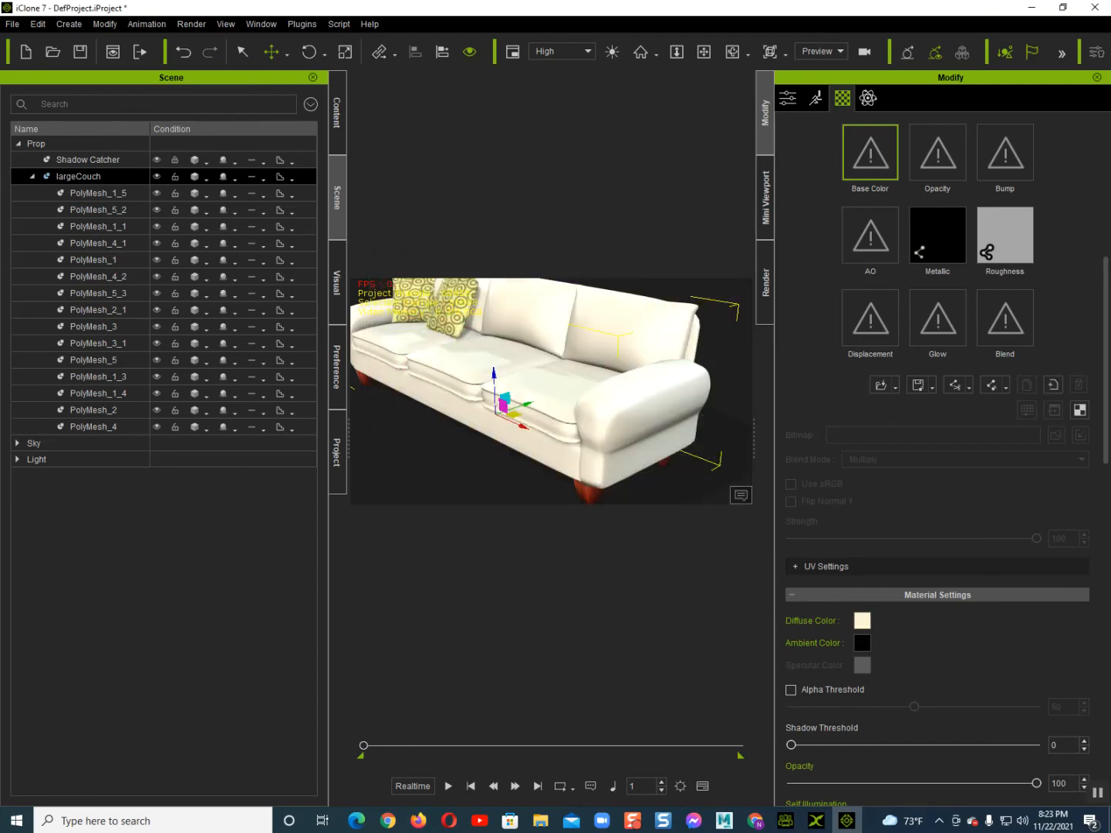
{"action": "mouse_move", "coordinate": [553, 392]}
{"action": "left_mouse_down", "text": "alt"}
{"action": "mouse_move", "coordinate": [540, 391]}
{"action": "mouse_move", "coordinate": [576, 389]}
{"action": "mouse_move", "coordinate": [540, 392]}
{"action": "mouse_move", "coordinate": [555, 393]}
{"action": "left_mouse_up", "text": "alt"}
- Set the diffuse colour of the PolyMesh_1_1 Sand material to red #ff1c1c and check which part of the couch it affects
{"action": "left_click", "coordinate": [861, 621]}
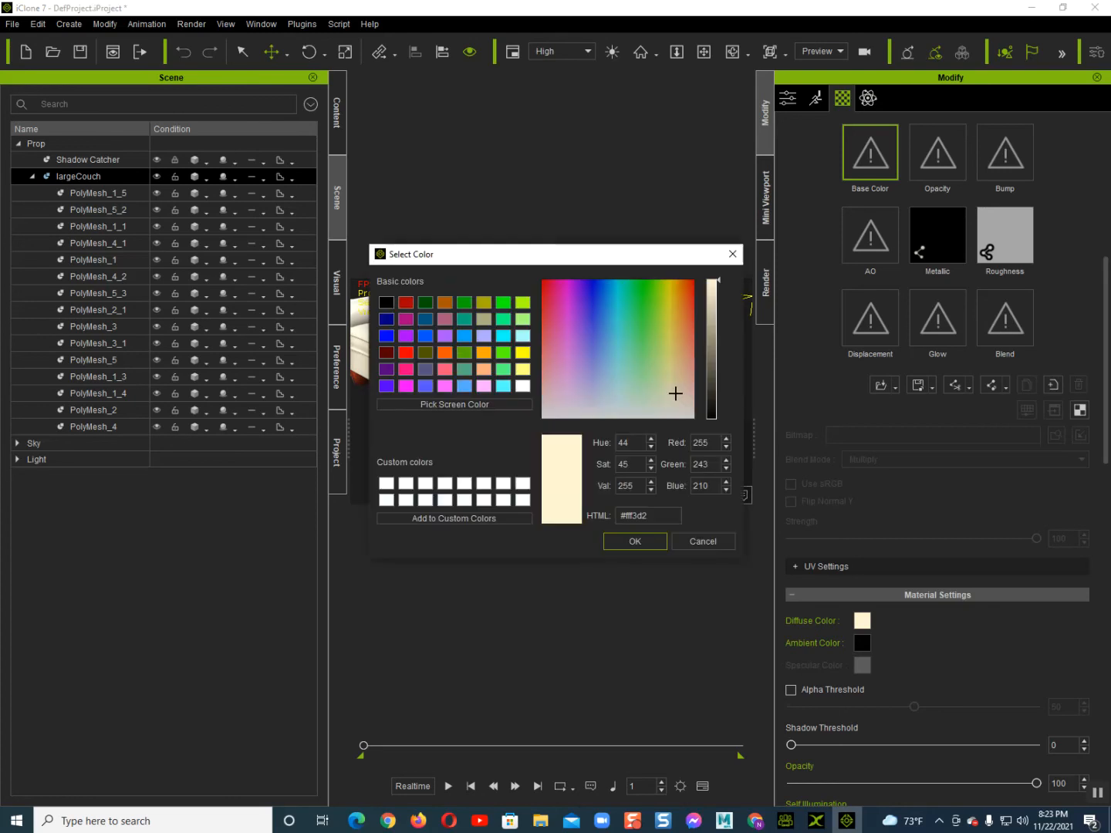
{"action": "left_click_drag", "start_coordinate": [687, 399], "coordinate": [692, 294]}
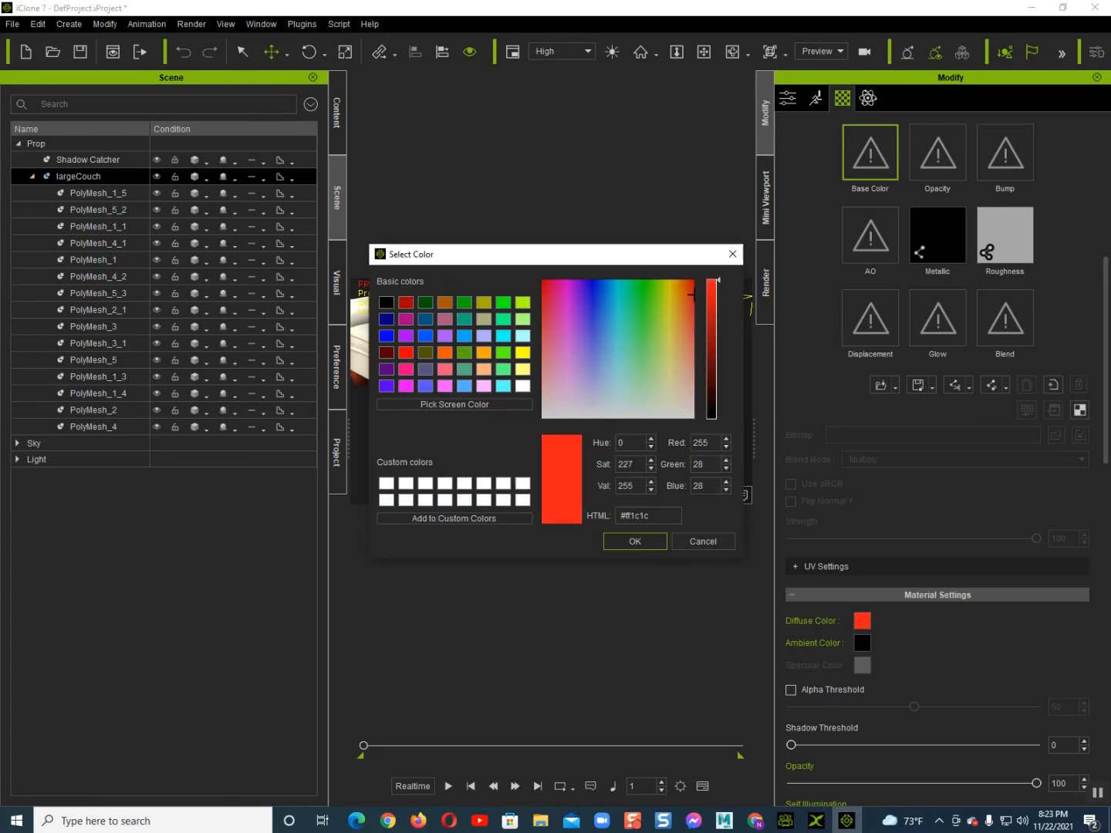
{"action": "left_click", "coordinate": [635, 540]}
{"action": "right_click_drag", "start_coordinate": [649, 417], "coordinate": [544, 414]}
{"action": "scroll", "coordinate": [544, 413], "scroll_direction": "up", "scroll_amount": 3}
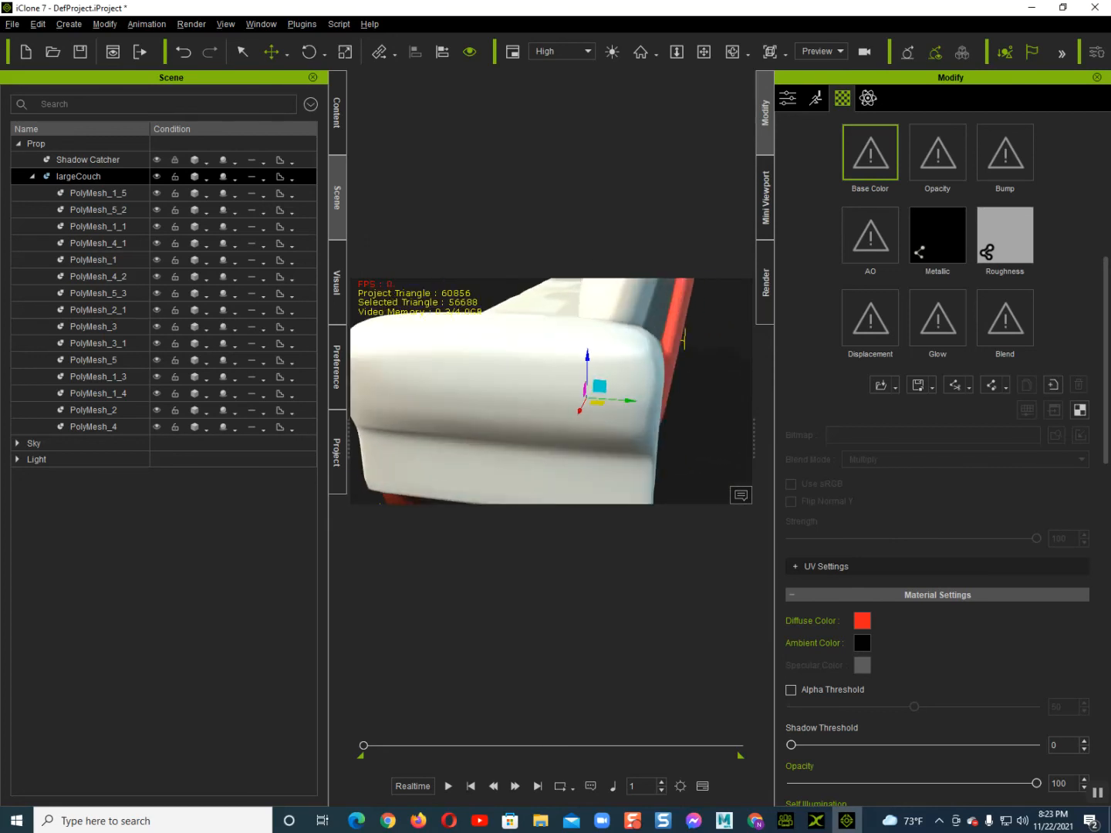
- Set the diffuse colour of the PolyMesh_3 Sand material to light yellow #fff586
{"action": "middle_click_drag", "start_coordinate": [545, 413], "coordinate": [521, 380]}
{"action": "right_click_drag", "start_coordinate": [521, 379], "coordinate": [551, 405]}
{"action": "mouse_move", "coordinate": [552, 405]}
{"action": "middle_mouse_down"}
{"action": "mouse_move", "coordinate": [638, 403]}
{"action": "mouse_move", "coordinate": [552, 405]}
{"action": "middle_mouse_up"}
{"action": "right_click_drag", "start_coordinate": [551, 405], "coordinate": [593, 405]}
{"action": "middle_click_drag", "start_coordinate": [594, 405], "coordinate": [511, 405]}
{"action": "scroll", "coordinate": [937, 385], "scroll_direction": "up", "scroll_amount": 4}
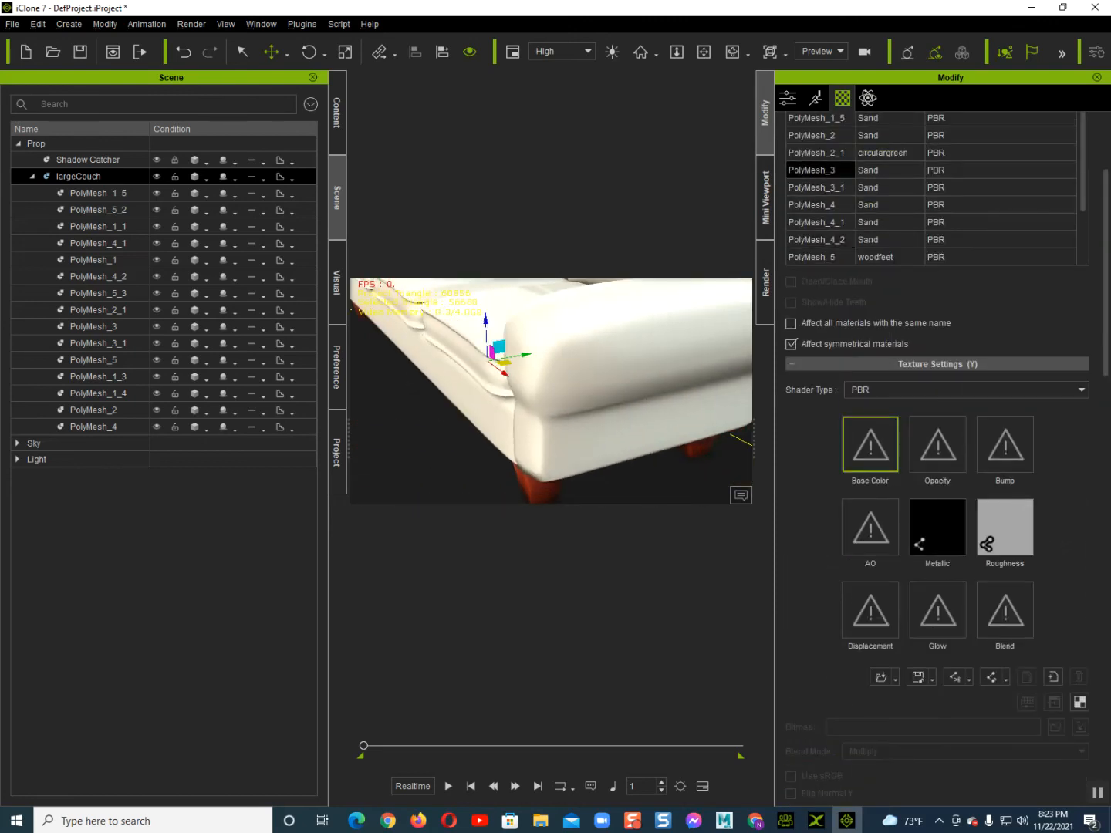
{"action": "left_click", "coordinate": [820, 170]}
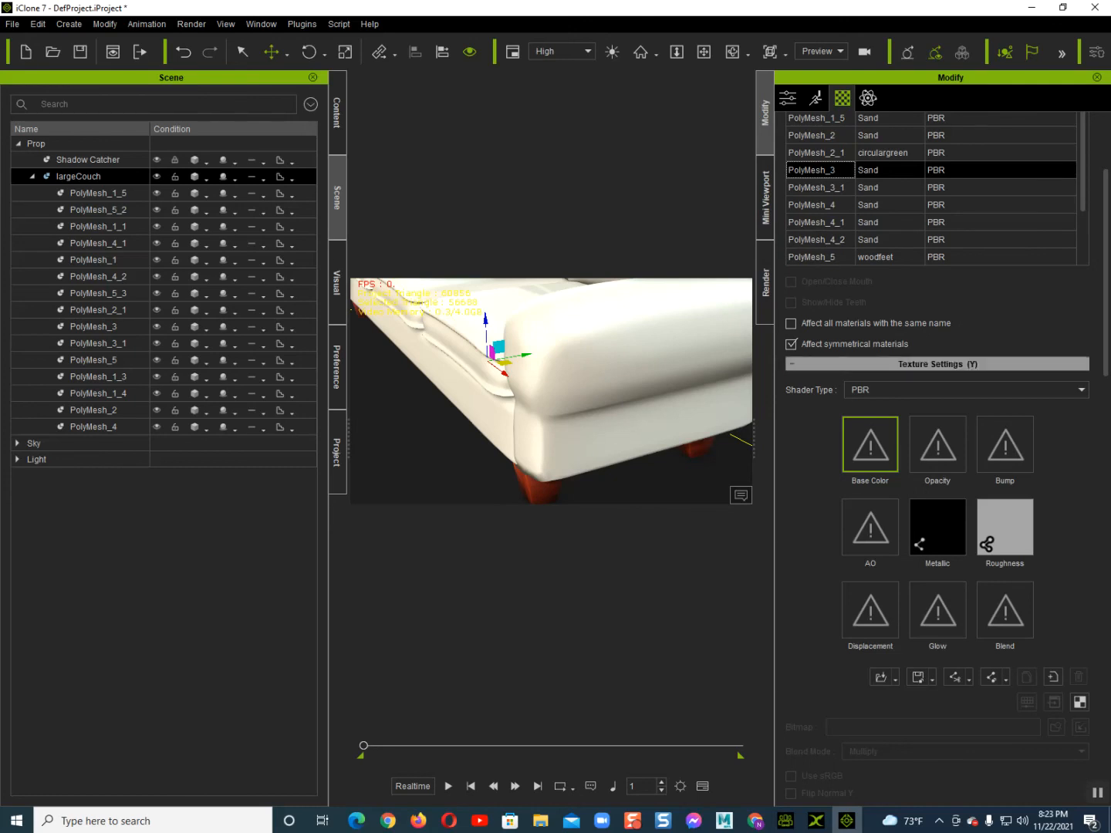
{"action": "scroll", "coordinate": [938, 462], "scroll_direction": "down", "scroll_amount": 5}
{"action": "left_click", "coordinate": [862, 538]}
{"action": "left_click_drag", "start_coordinate": [653, 347], "coordinate": [661, 354]}
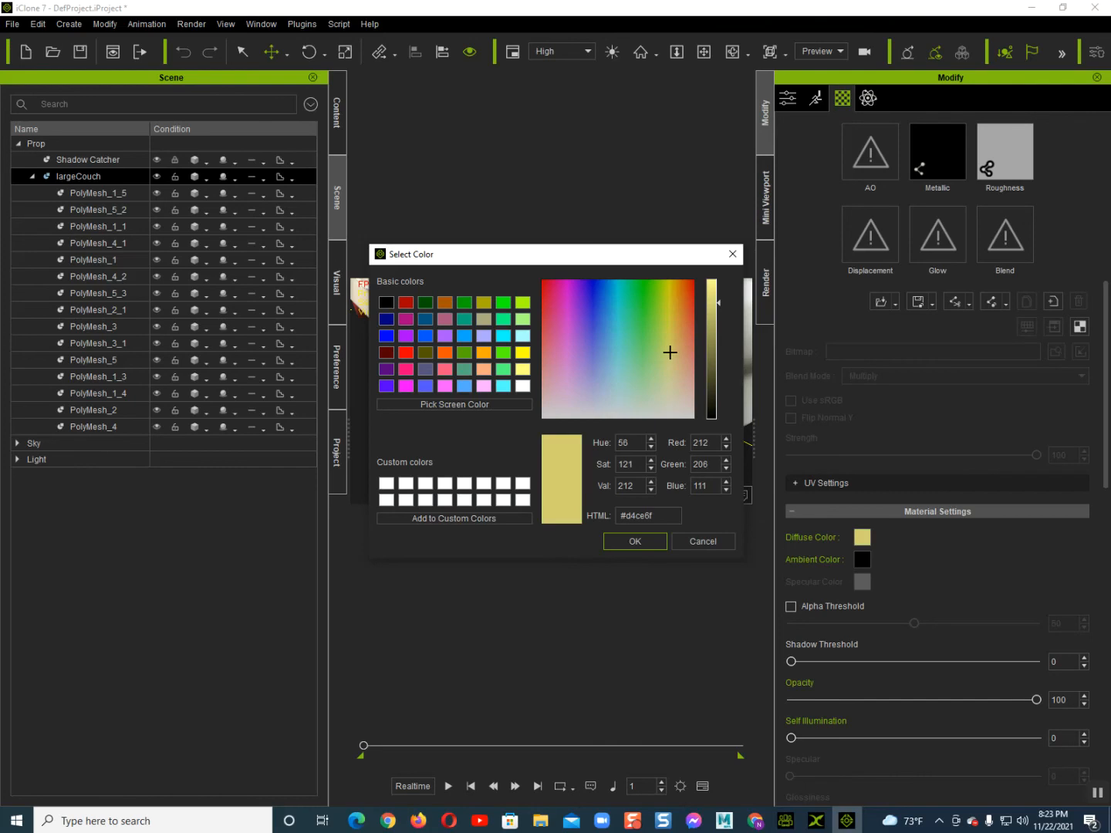
{"action": "left_click_drag", "start_coordinate": [717, 302], "coordinate": [718, 279]}
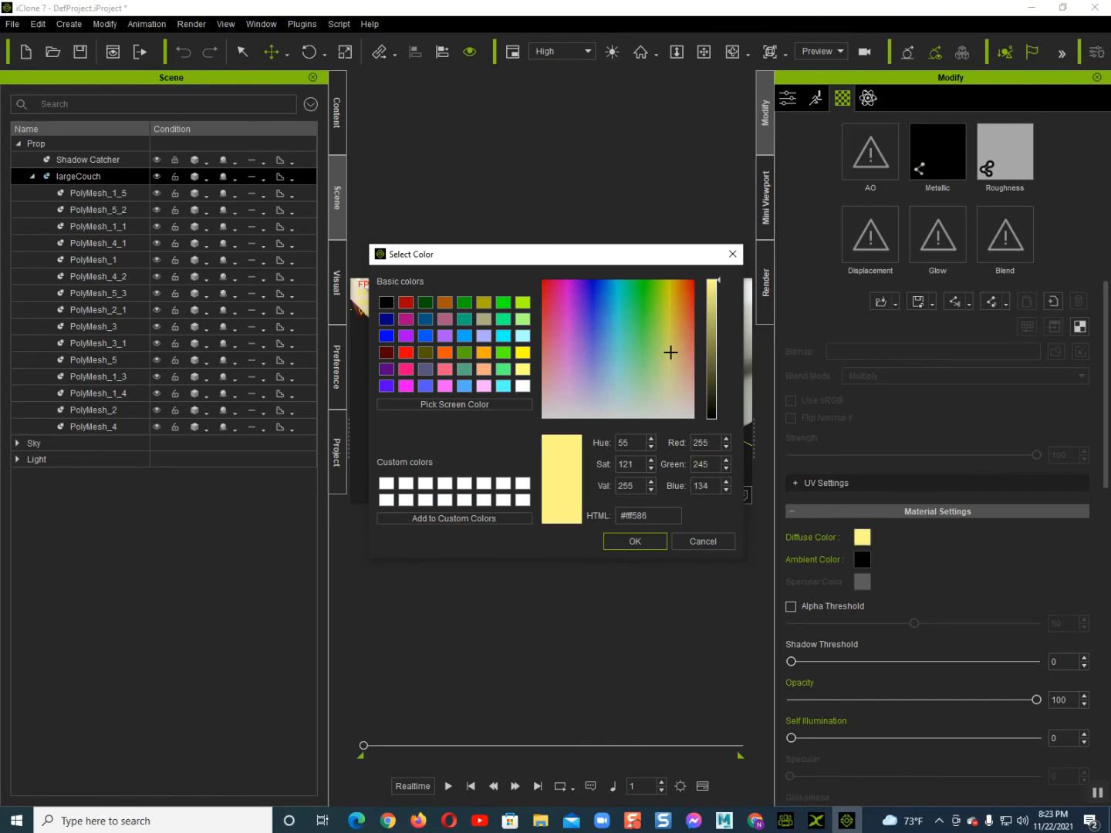
{"action": "left_click", "coordinate": [635, 540]}
- Examine the couch from several angles and distances to check the effect of the PolyMesh_3 colour change
{"action": "scroll", "coordinate": [550, 392], "scroll_direction": "down", "scroll_amount": 5}
{"action": "left_click_drag", "start_coordinate": [494, 385], "coordinate": [570, 382], "text": "alt"}
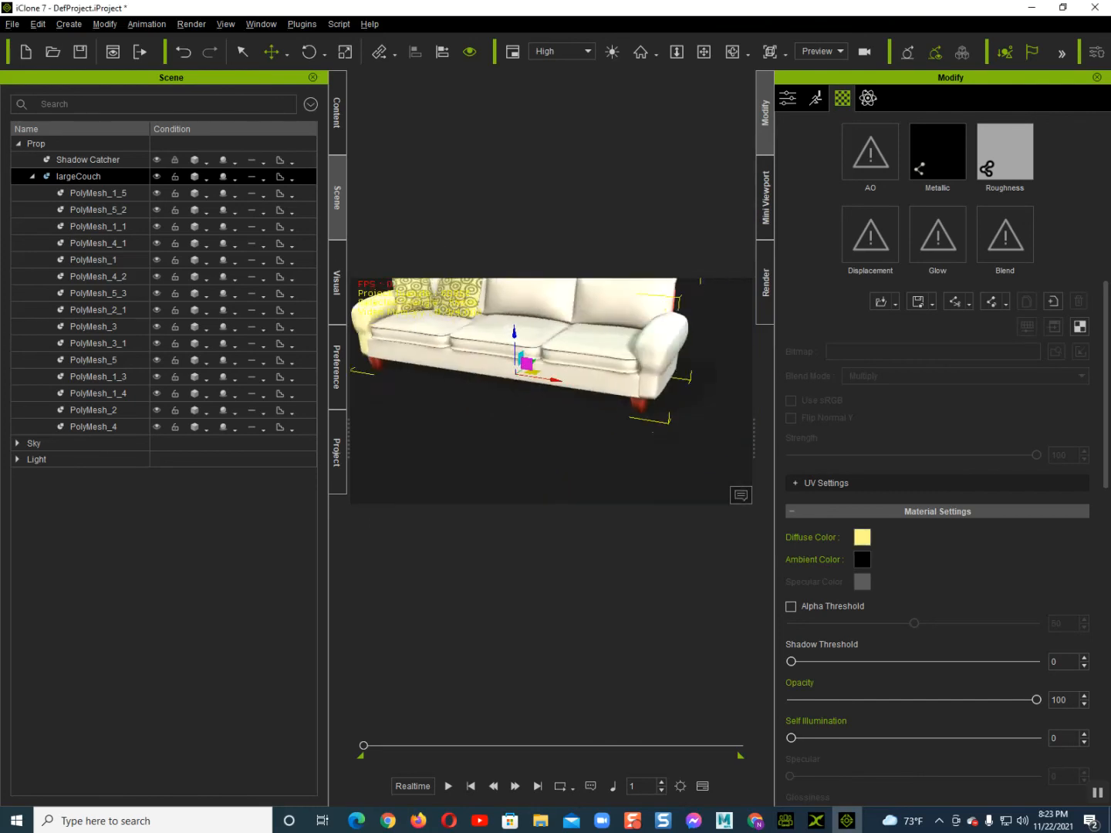
{"action": "middle_click_drag", "start_coordinate": [524, 378], "coordinate": [695, 406], "text": "alt"}
{"action": "left_click_drag", "start_coordinate": [570, 392], "coordinate": [632, 401], "text": "alt"}
{"action": "scroll", "coordinate": [550, 391], "scroll_direction": "up", "scroll_amount": 4}
{"action": "middle_click_drag", "start_coordinate": [571, 432], "coordinate": [566, 355], "text": "alt"}
{"action": "left_click_drag", "start_coordinate": [567, 363], "coordinate": [598, 364], "text": "alt"}
{"action": "middle_click_drag", "start_coordinate": [587, 365], "coordinate": [569, 433], "text": "alt"}
{"action": "scroll", "coordinate": [434, 312], "scroll_direction": "down", "scroll_amount": 5}
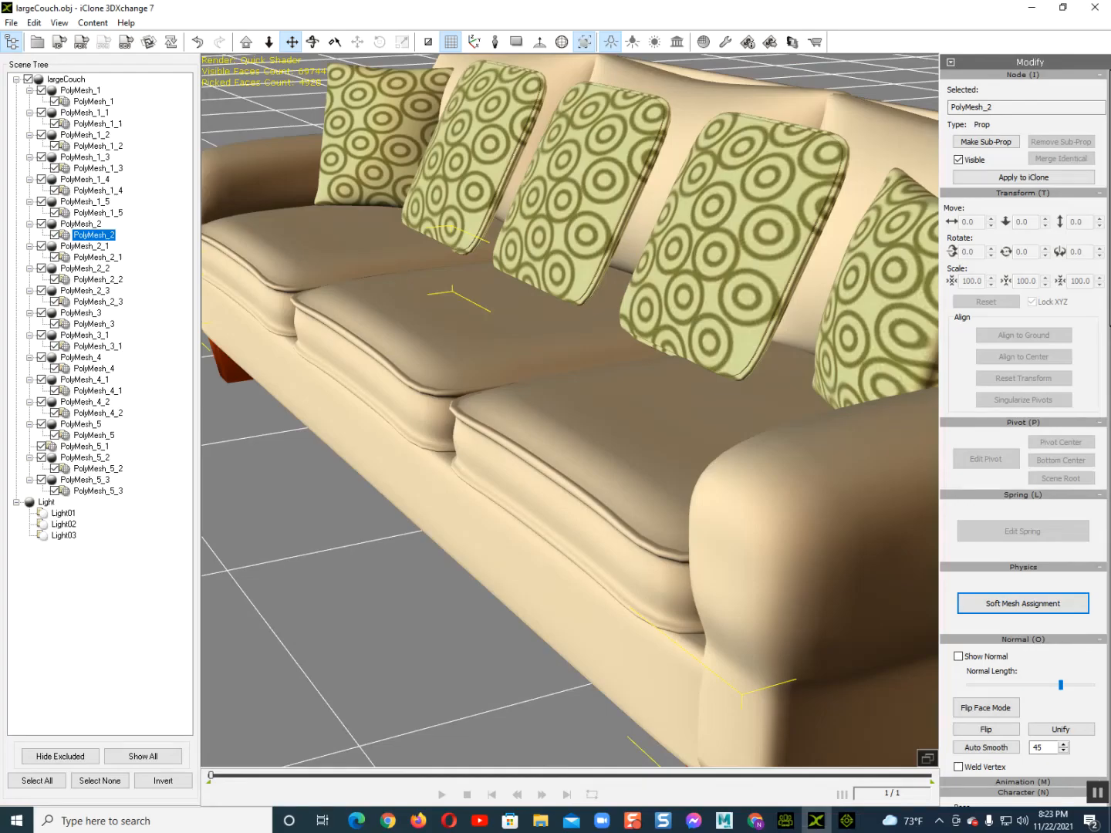
- Switch to 3DXchange, examine the whole original couch for comparison, and clear the mesh selection
{"action": "scroll", "coordinate": [569, 409], "scroll_direction": "down", "scroll_amount": 5}
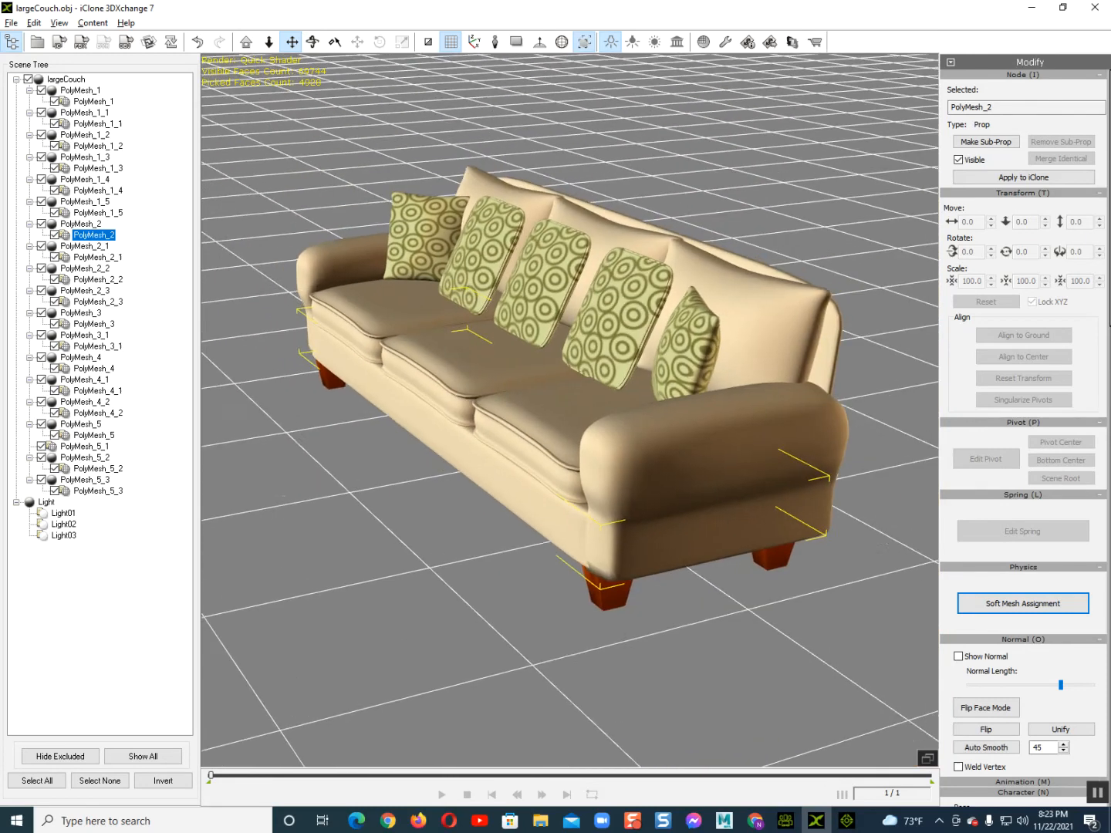
{"action": "right_click_drag", "start_coordinate": [570, 409], "coordinate": [603, 399]}
{"action": "scroll", "coordinate": [569, 409], "scroll_direction": "down", "scroll_amount": 1}
{"action": "scroll", "coordinate": [569, 409], "scroll_direction": "up", "scroll_amount": 1}
{"action": "middle_click_drag", "start_coordinate": [569, 409], "coordinate": [580, 458]}
{"action": "scroll", "coordinate": [569, 408], "scroll_direction": "up", "scroll_amount": 2}
{"action": "scroll", "coordinate": [569, 408], "scroll_direction": "down", "scroll_amount": 1}
{"action": "scroll", "coordinate": [570, 409], "scroll_direction": "down", "scroll_amount": 1}
{"action": "left_click", "coordinate": [603, 311]}
{"action": "middle_click_drag", "start_coordinate": [603, 312], "coordinate": [595, 302]}
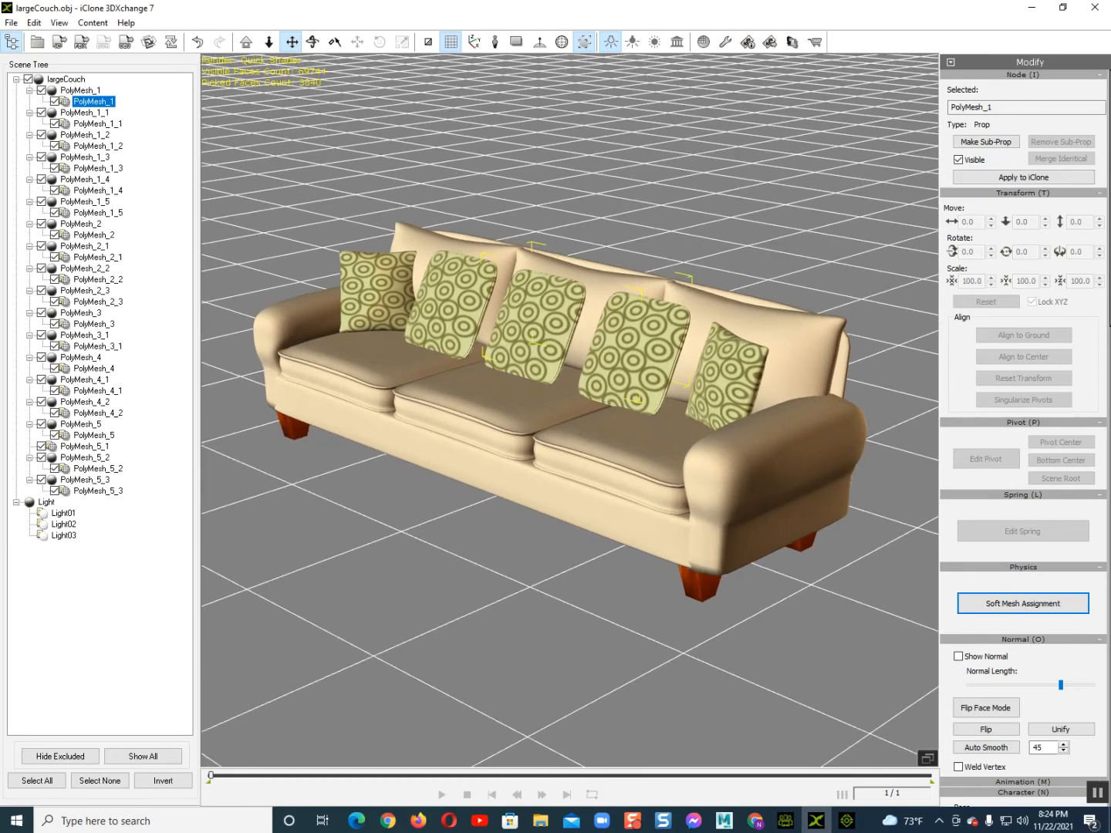
{"action": "key", "text": "Escape"}
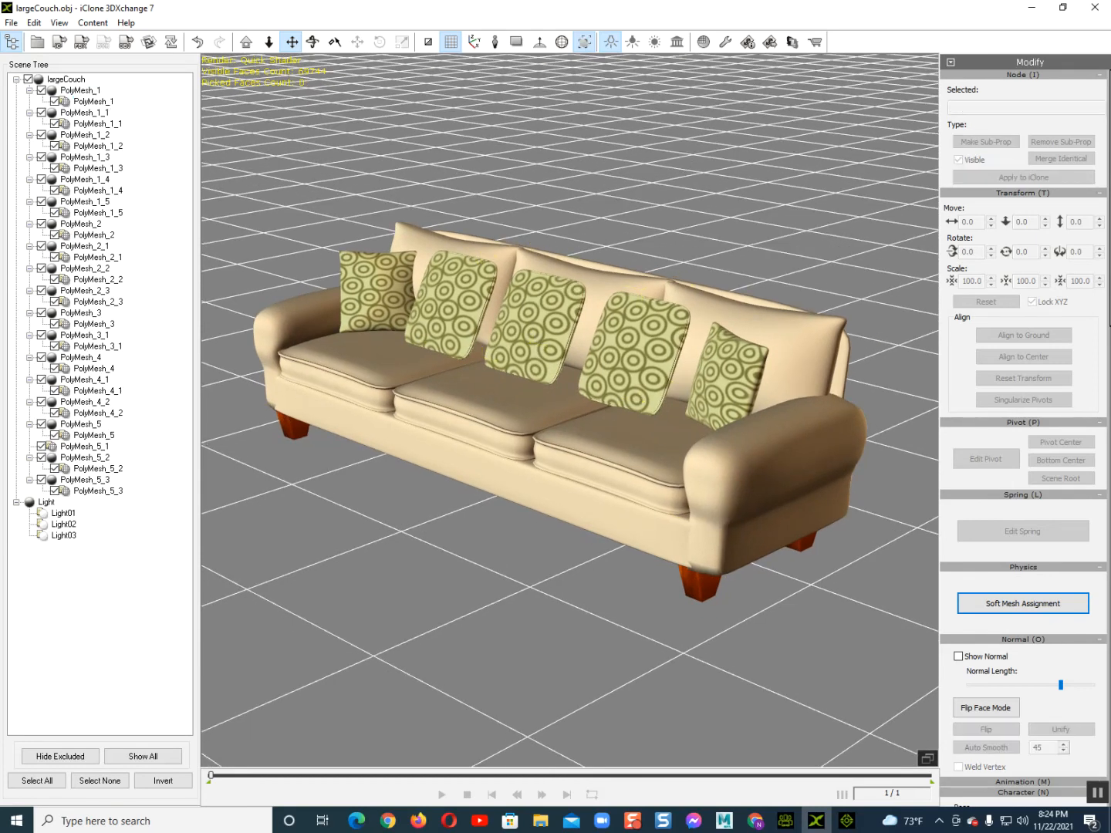
{"action": "right_click_drag", "start_coordinate": [571, 386], "coordinate": [581, 386]}
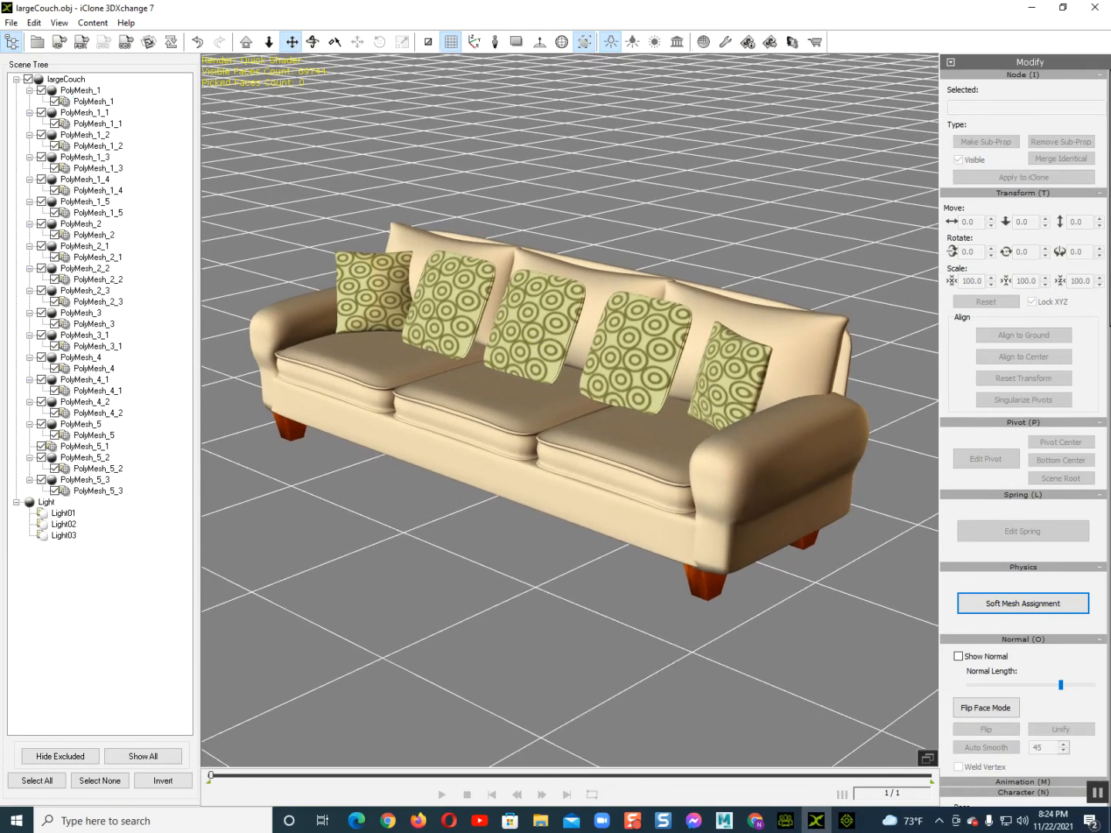